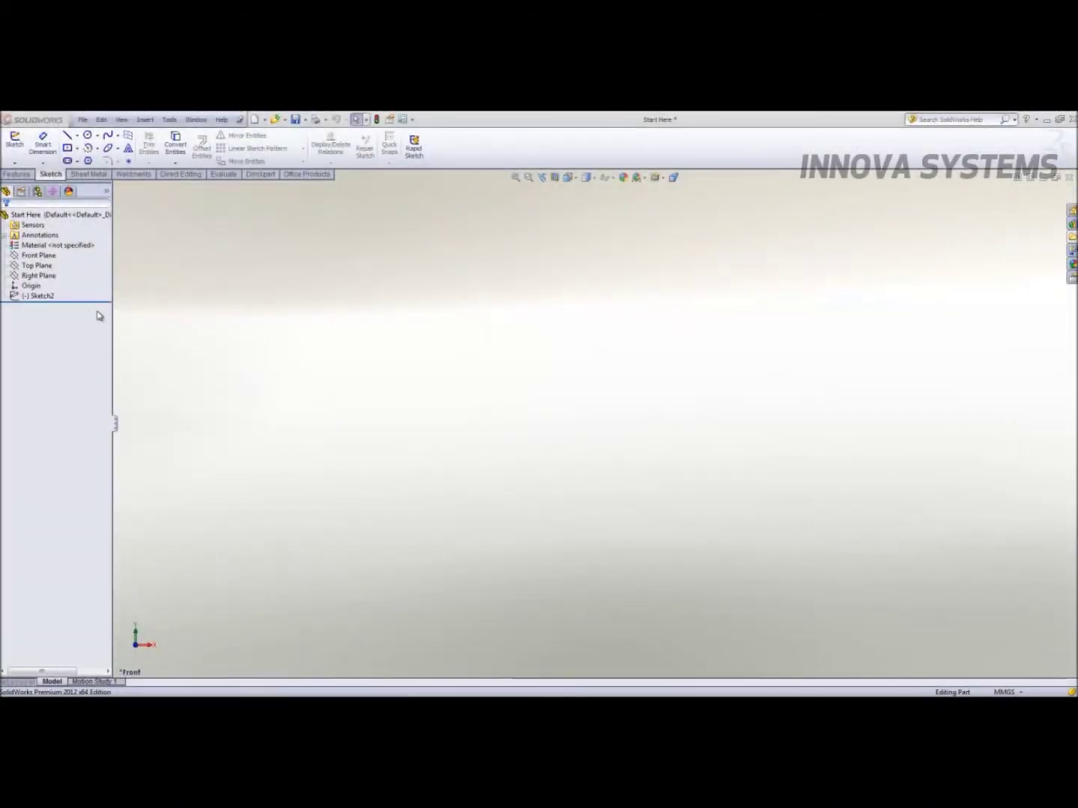
- Show the hidden Sketch2 bracket outline and orbit to an angled view of it
left_click(44, 298)
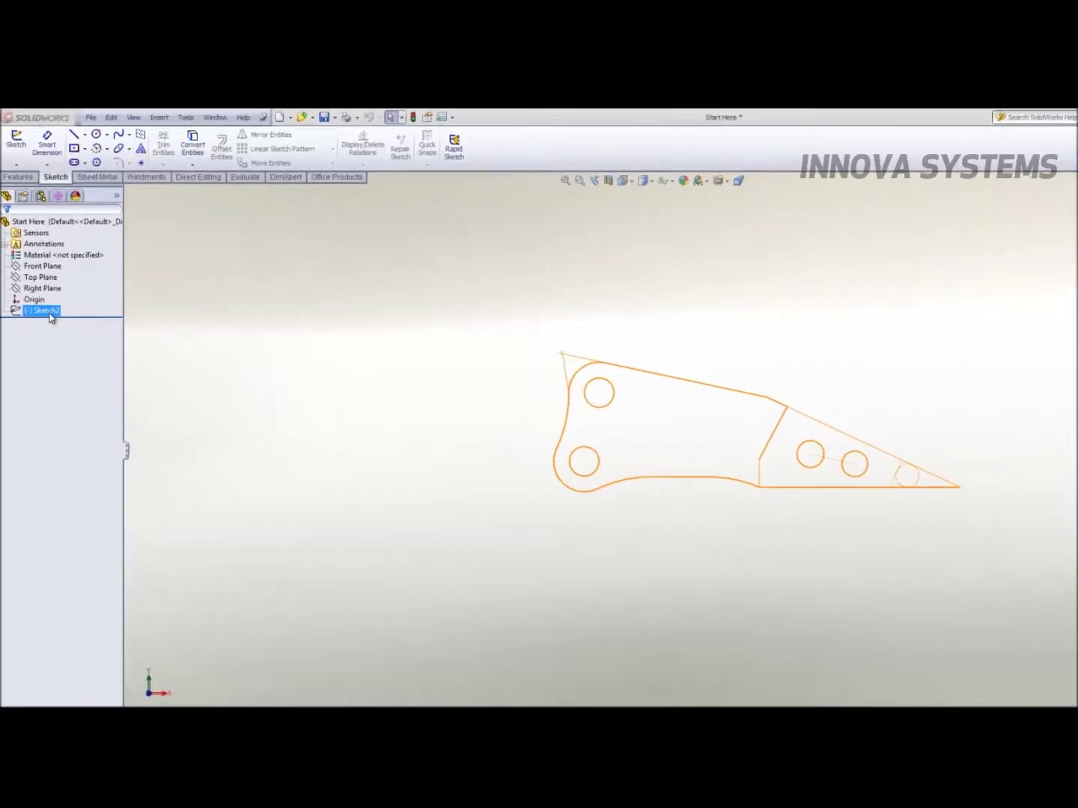
left_click(50, 311)
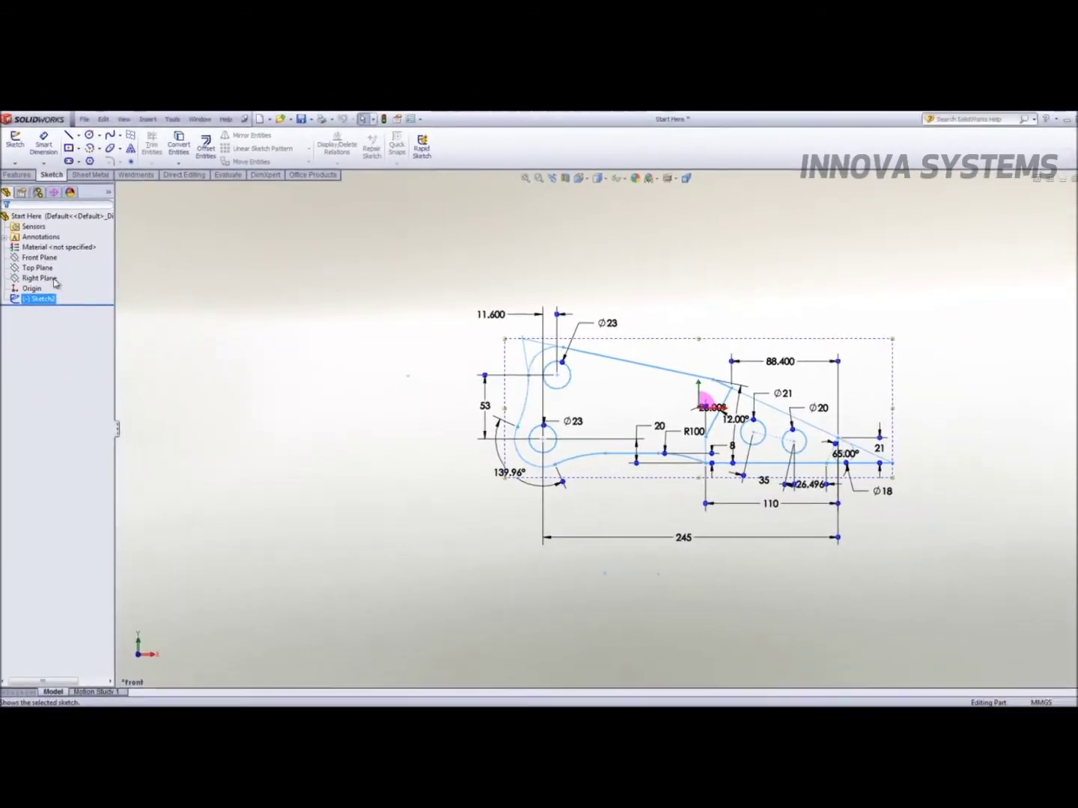
left_click(959, 313)
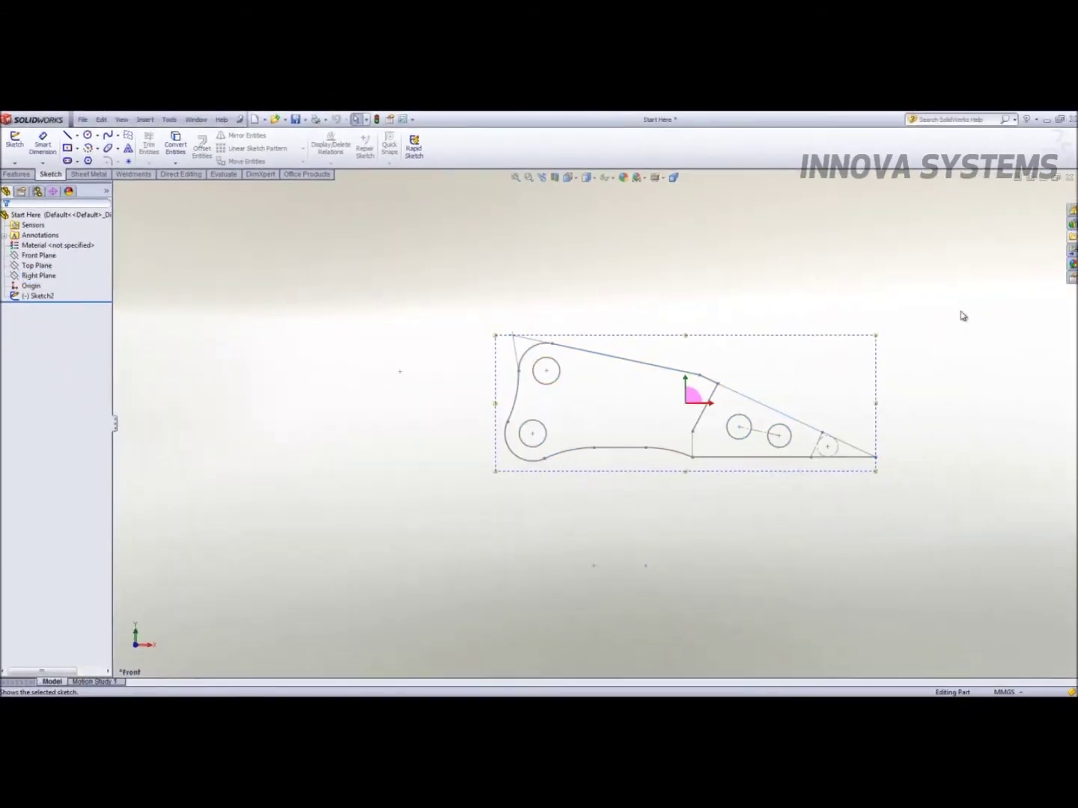
middle_click_drag(839, 314, 758, 454)
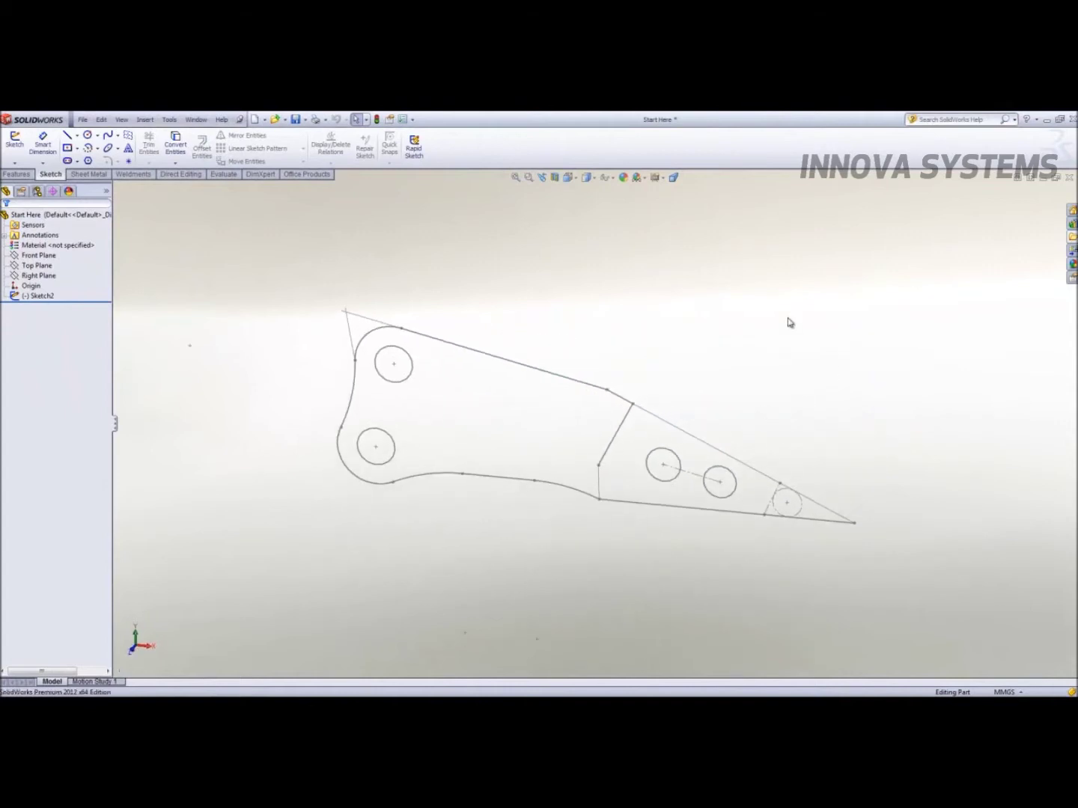
right_click(787, 317)
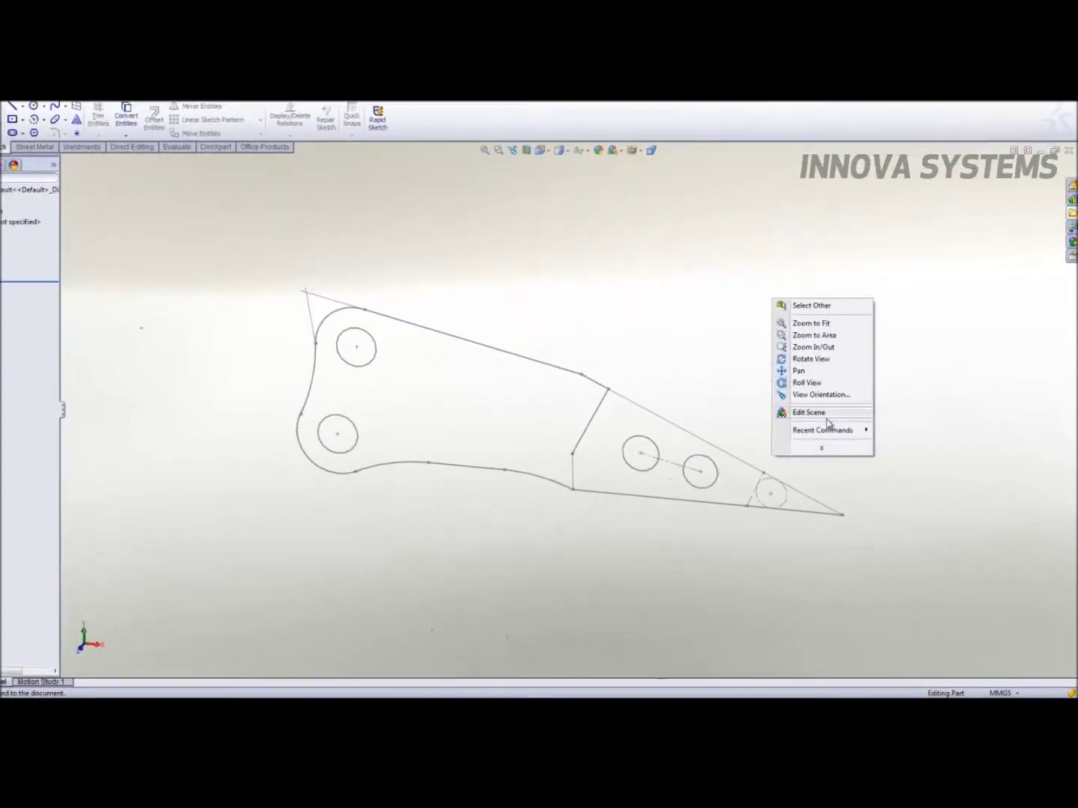
- Use Contour Select to extrude the rounded two-hole left region into Boss-Extrude3
left_click(821, 448)
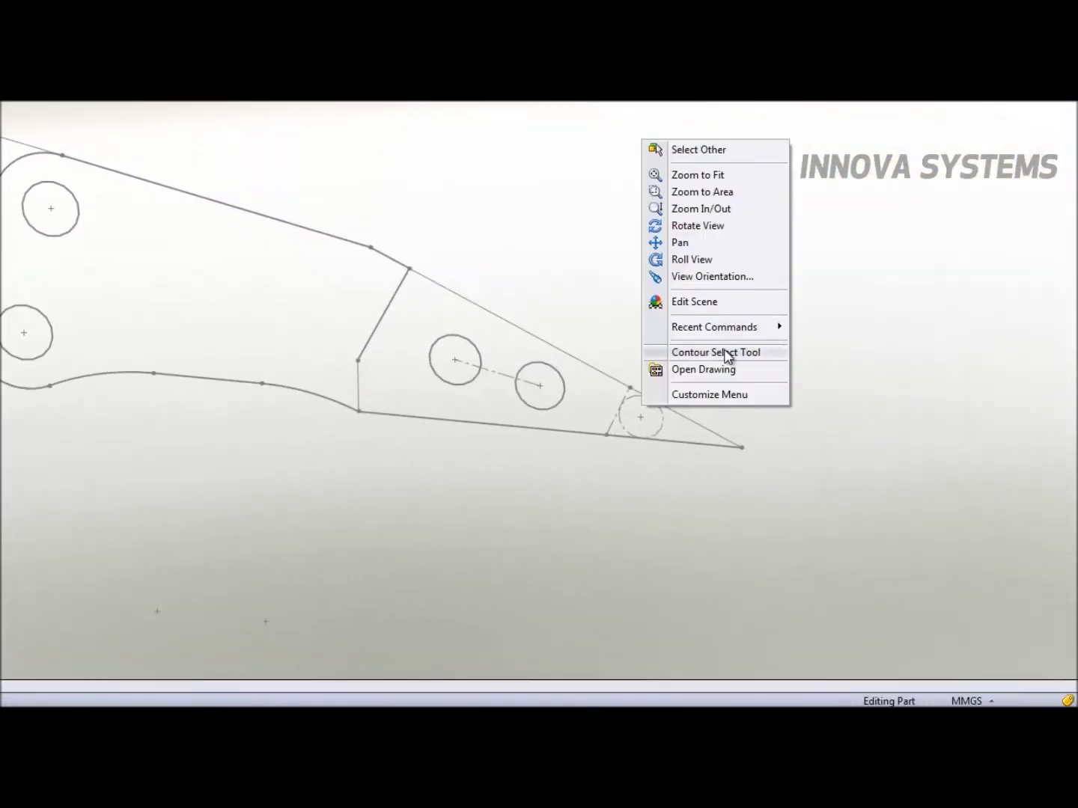
left_click(827, 450)
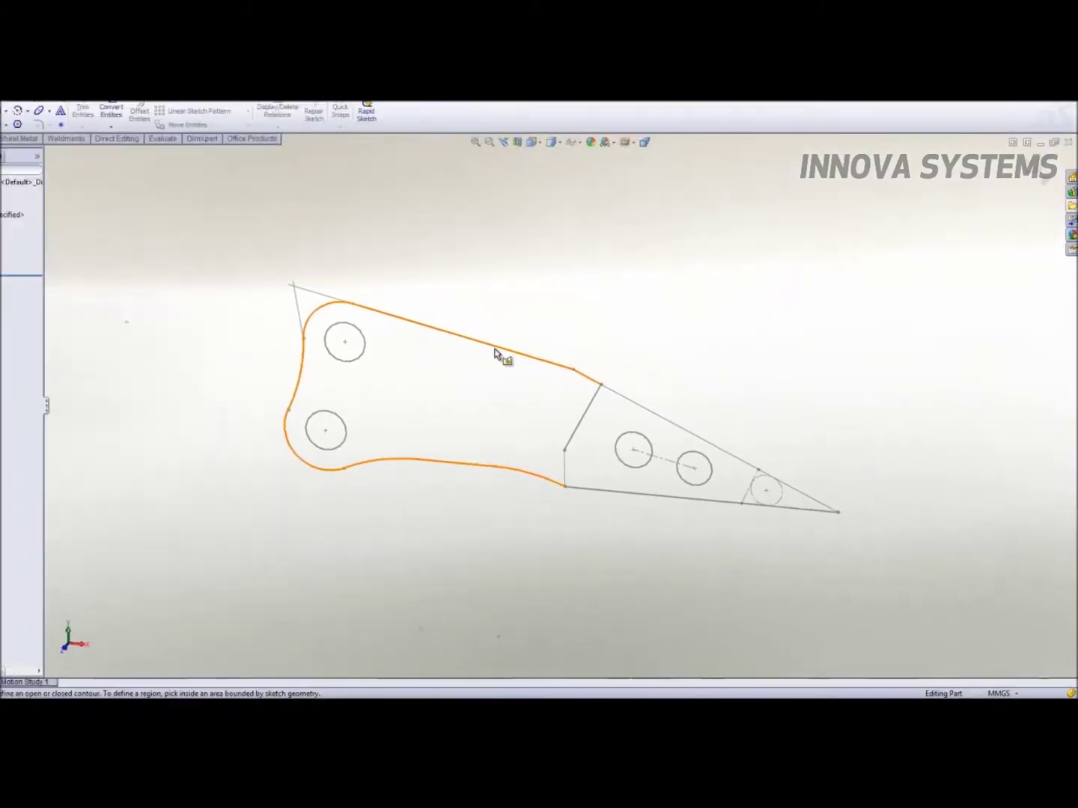
left_click(536, 373)
left_click(524, 403)
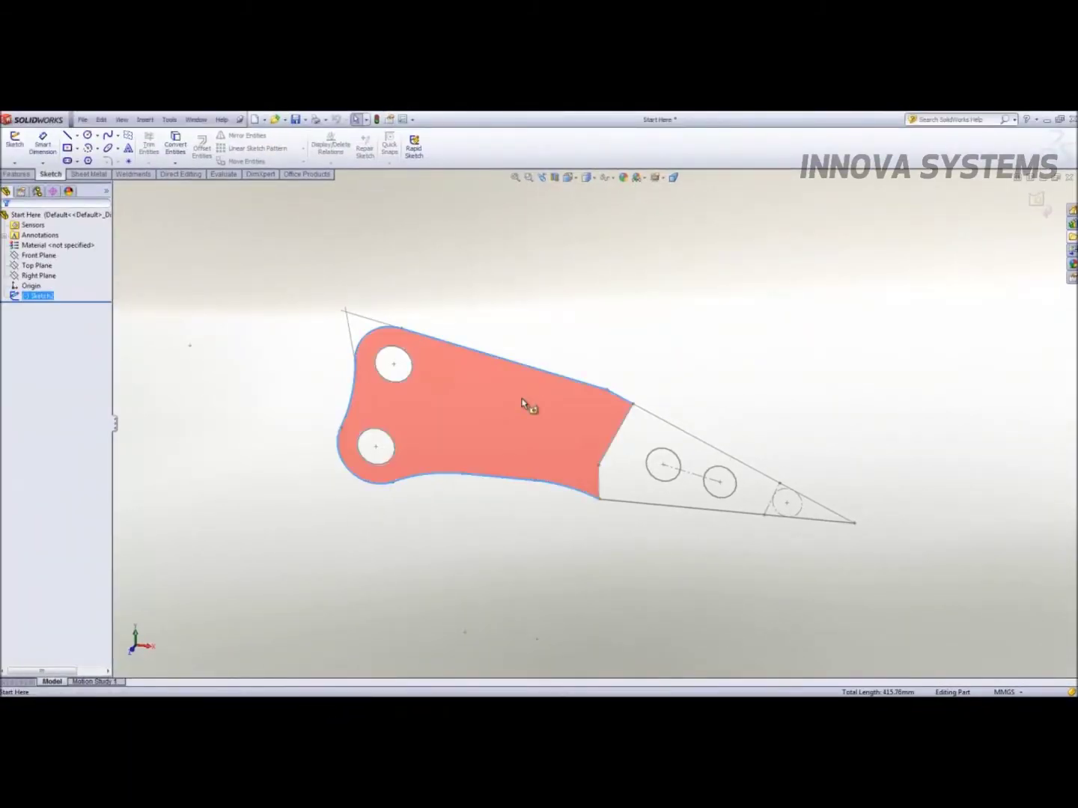
left_click(524, 407)
mouse_move(525, 415)
middle_mouse_down()
mouse_move(497, 459)
mouse_move(514, 446)
middle_mouse_up()
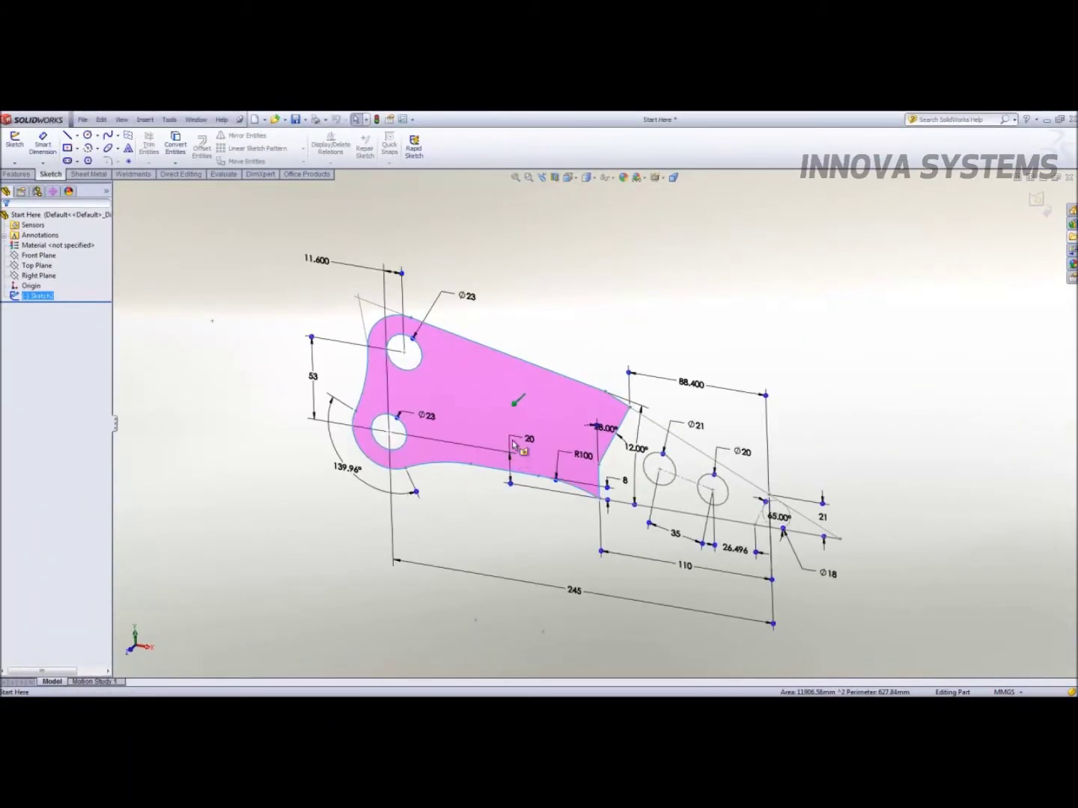
mouse_move(520, 410)
left_mouse_down()
mouse_move(496, 448)
mouse_move(507, 443)
left_mouse_up()
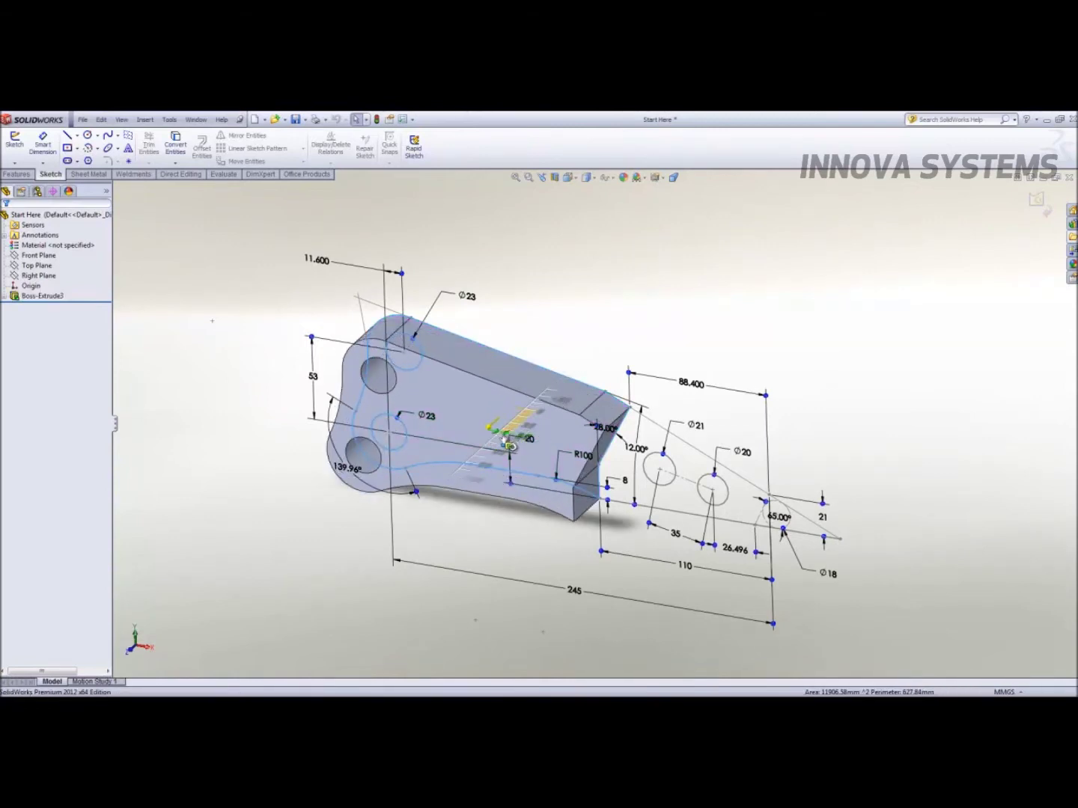
mouse_move(509, 446)
left_mouse_down()
mouse_move(510, 423)
mouse_move(515, 445)
mouse_move(549, 387)
left_mouse_up()
- Extrude the tapered two-hole right region into Boss-Extrude4, then end contour selection
left_click(691, 306)
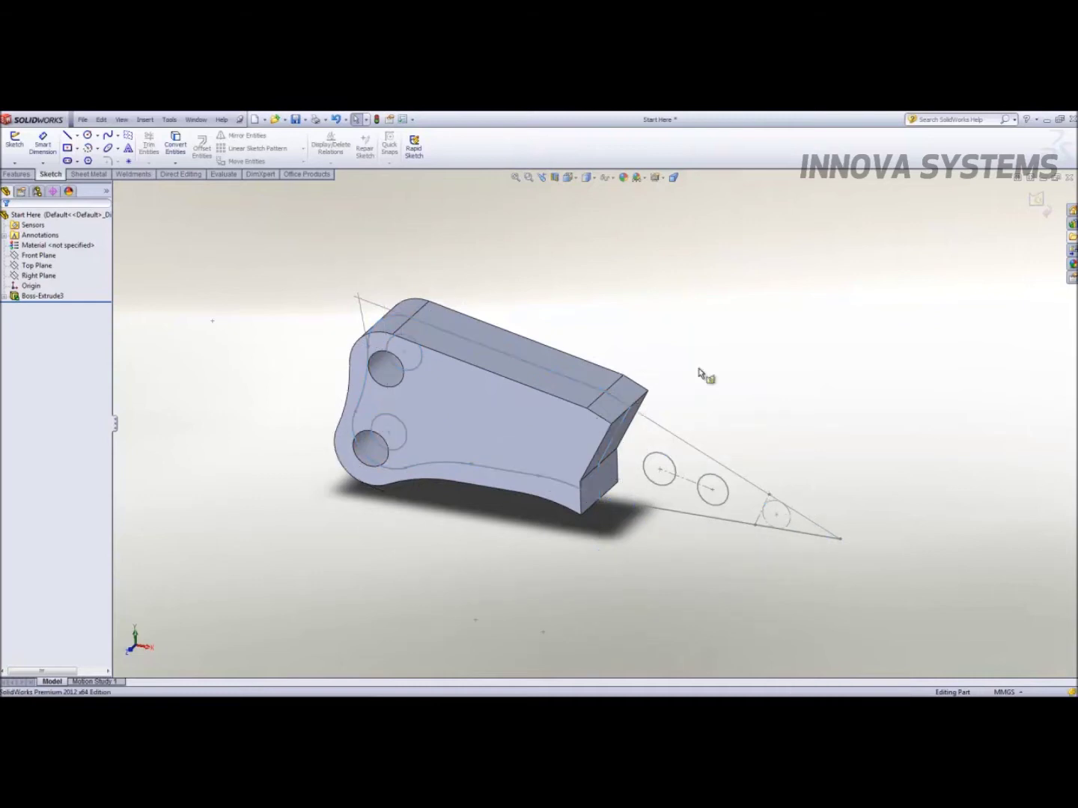
scroll(696, 479, "down", 3)
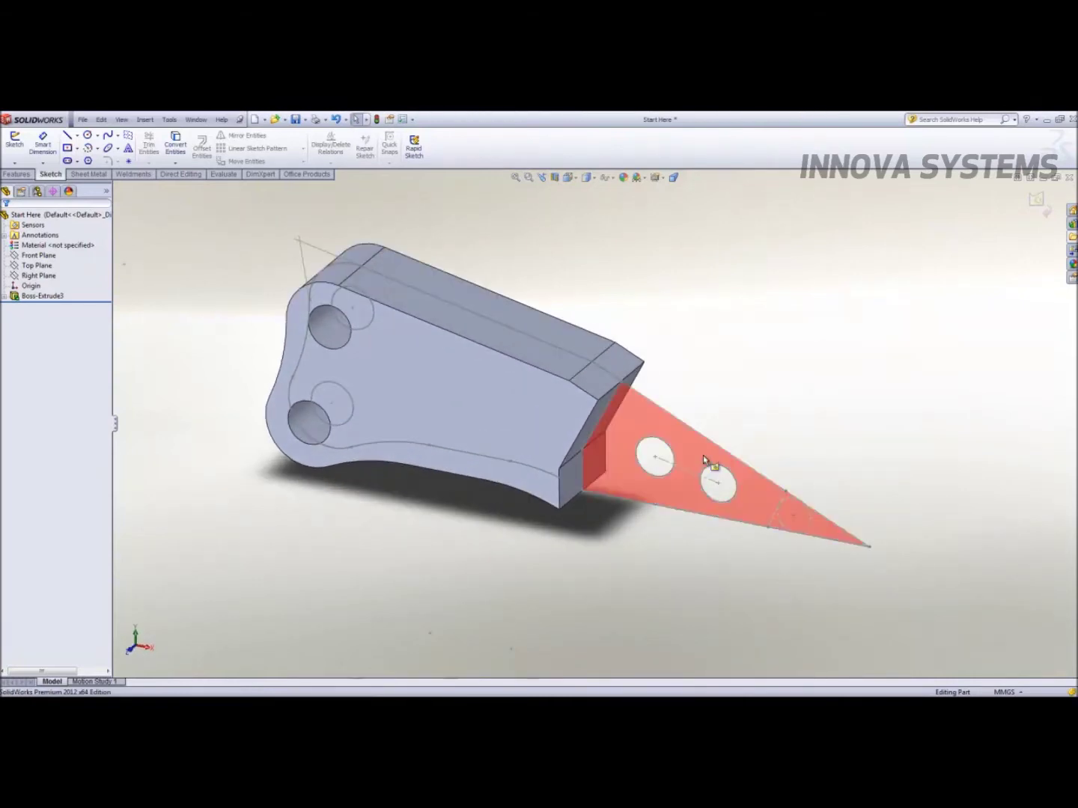
left_click(708, 448)
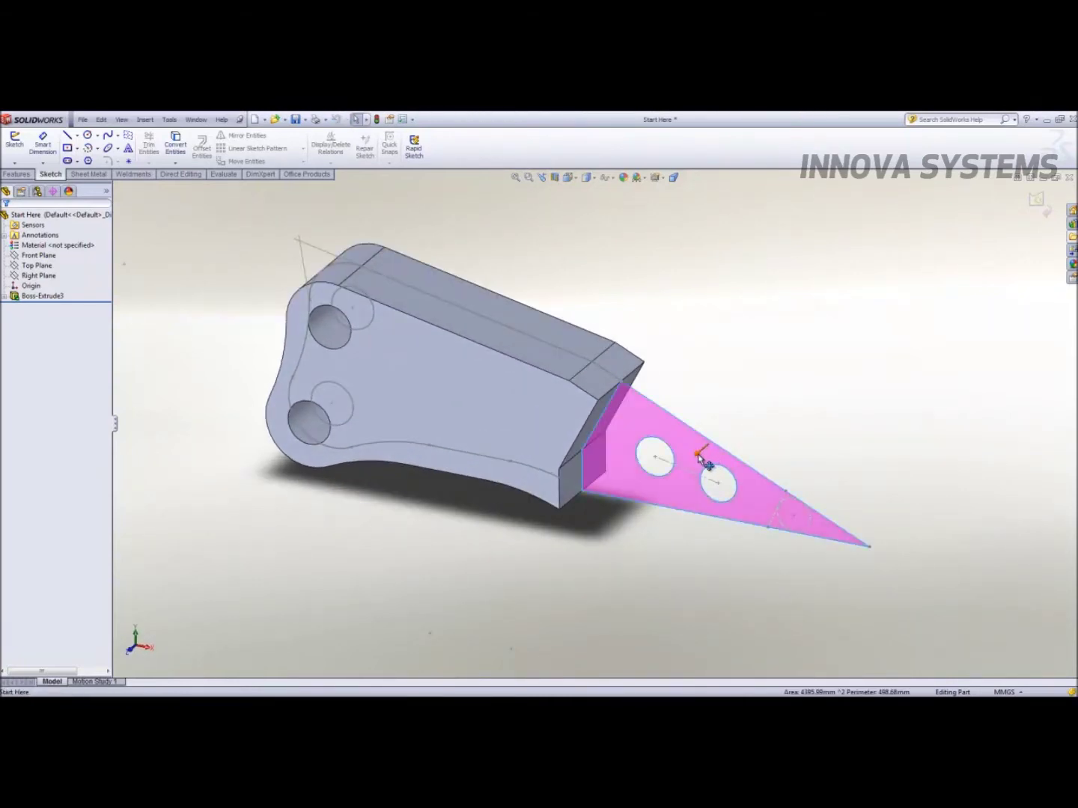
mouse_move(698, 454)
left_mouse_down()
mouse_move(686, 471)
mouse_move(697, 459)
left_mouse_up()
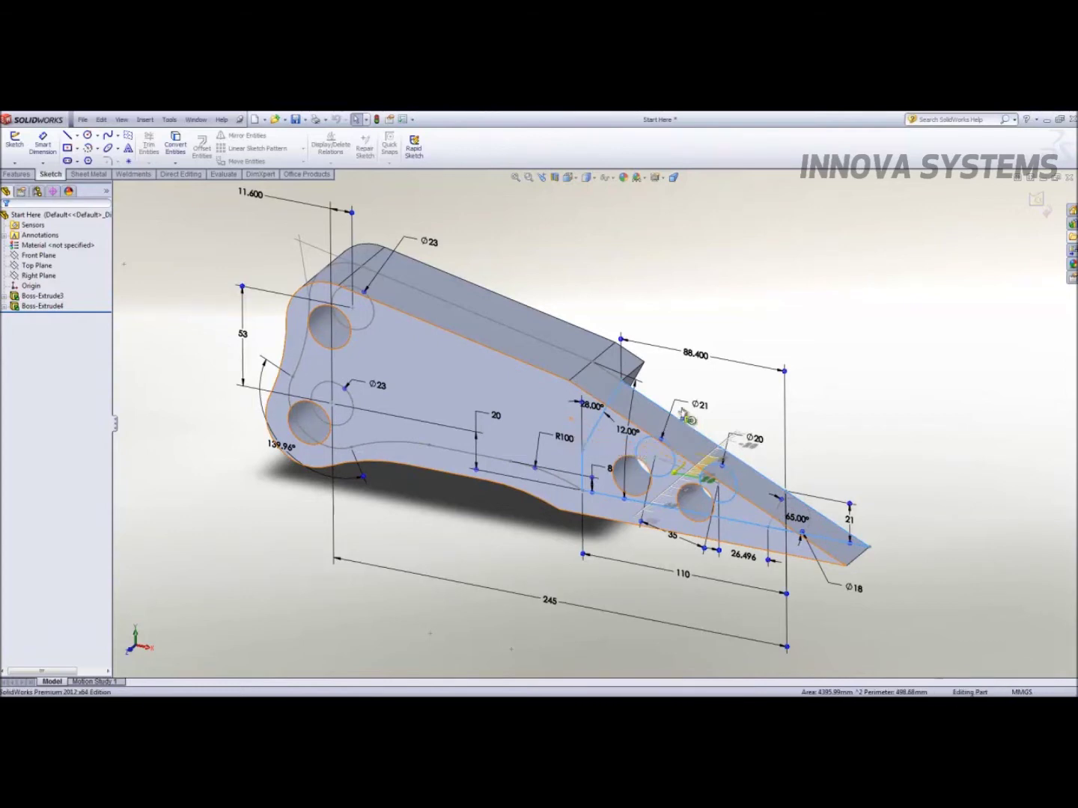
mouse_move(656, 449)
left_mouse_down()
mouse_move(699, 410)
mouse_move(714, 455)
mouse_move(636, 464)
mouse_move(696, 482)
left_mouse_up()
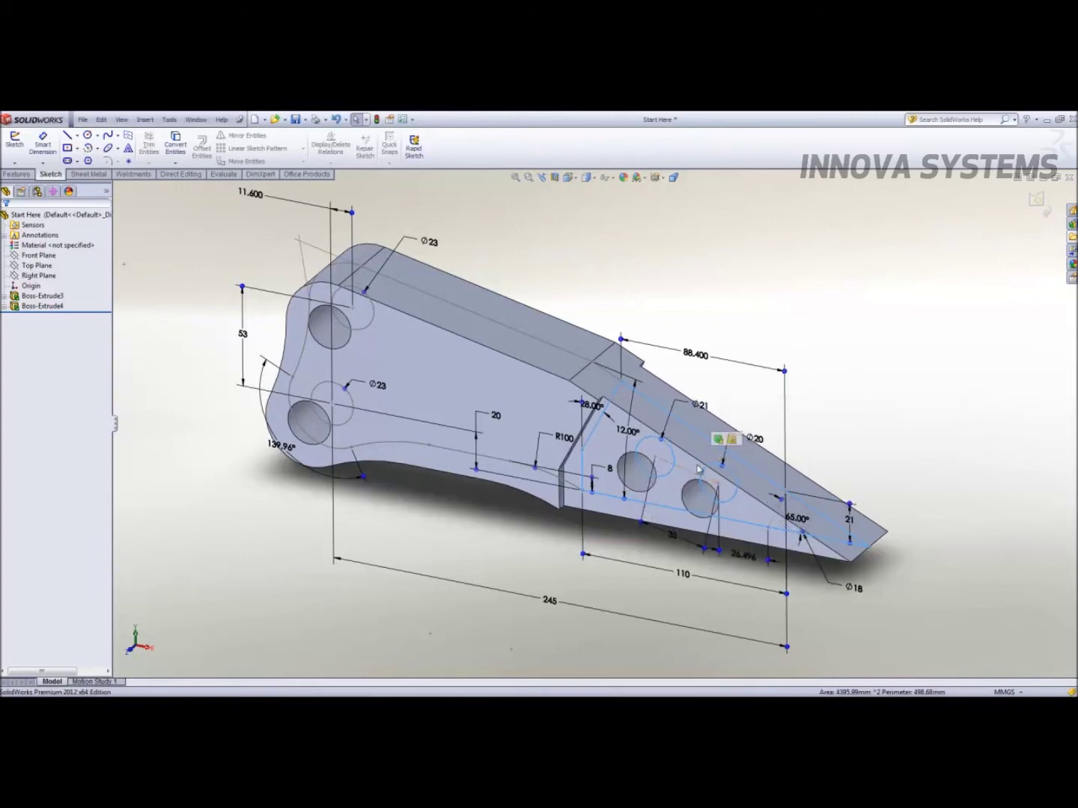
left_click(850, 435)
right_click(803, 346)
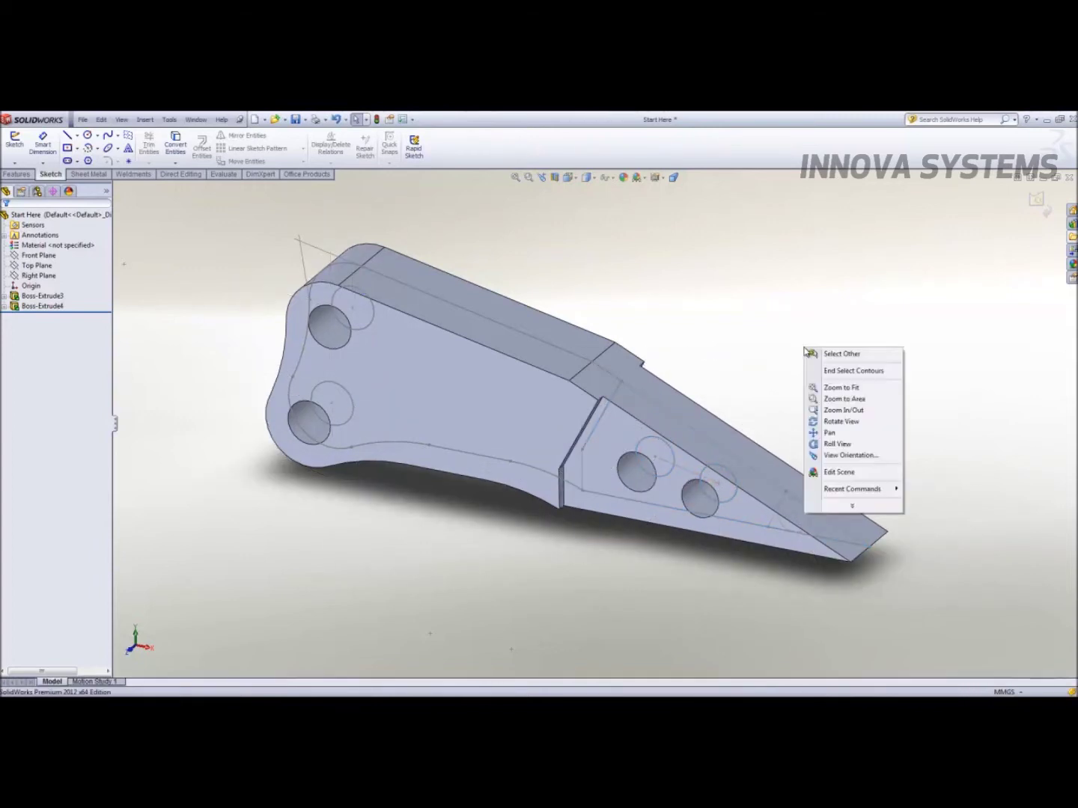
left_click(846, 372)
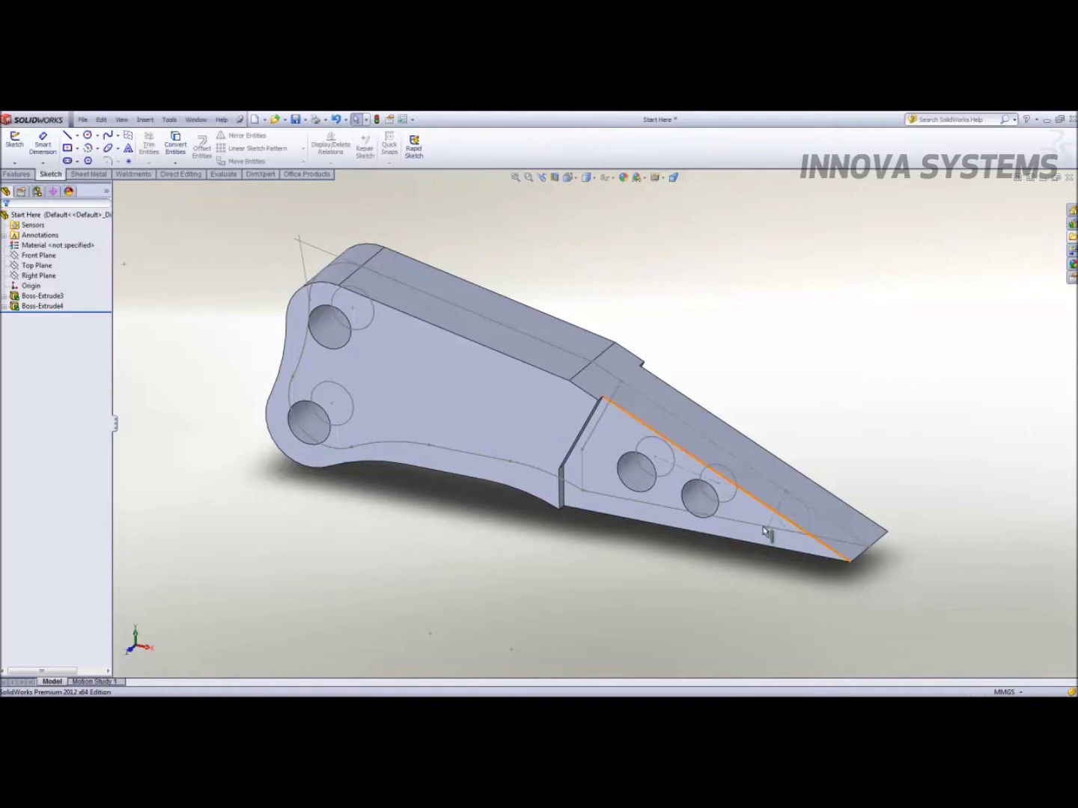
- Sketch on the tapered face and convert the edge across the tip into a sketch line
left_click(748, 510)
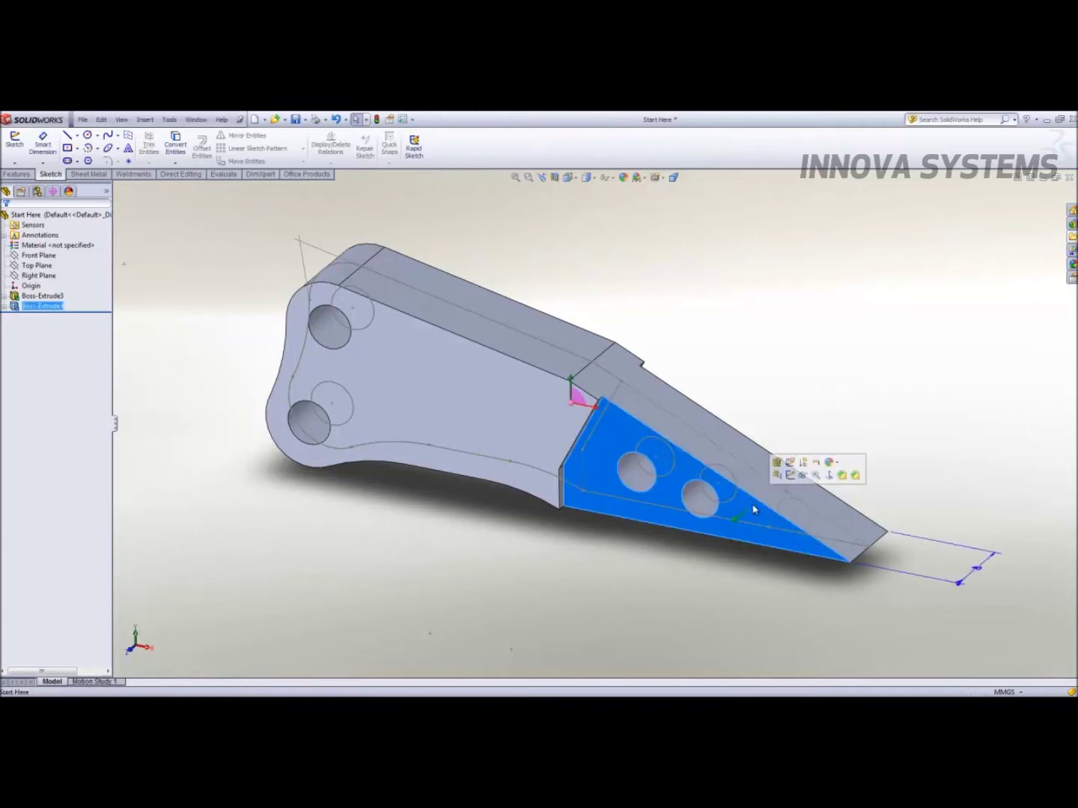
left_click(792, 479)
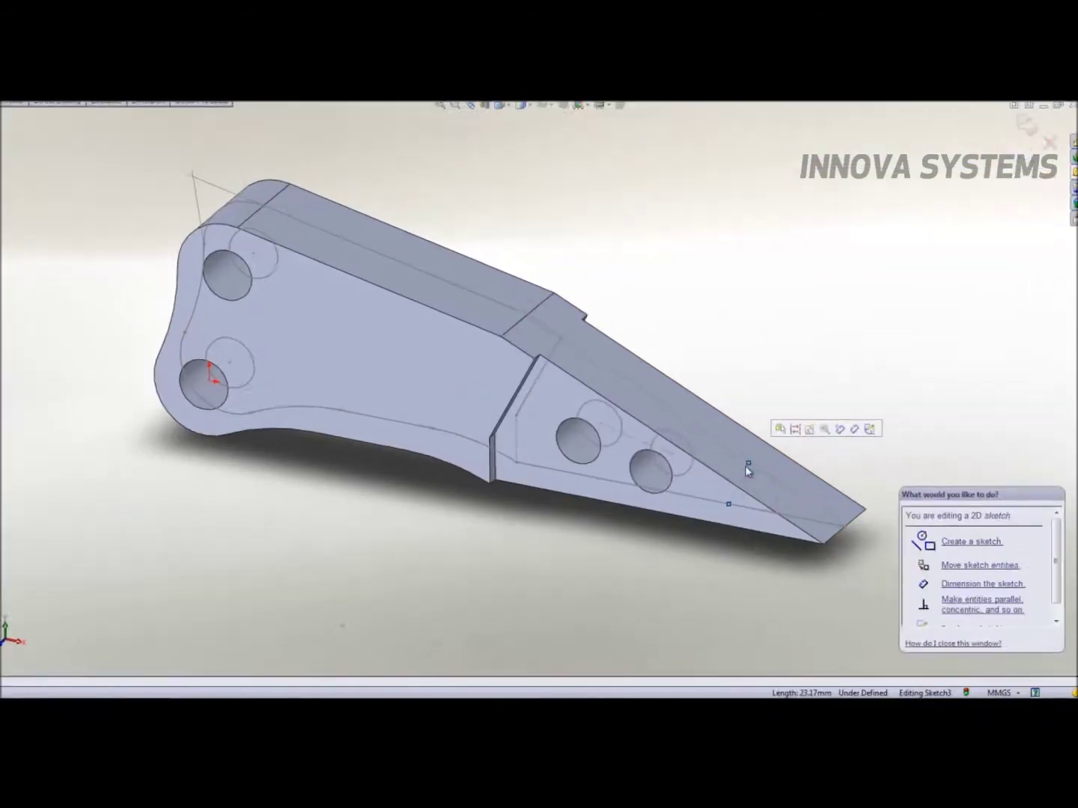
key("s")
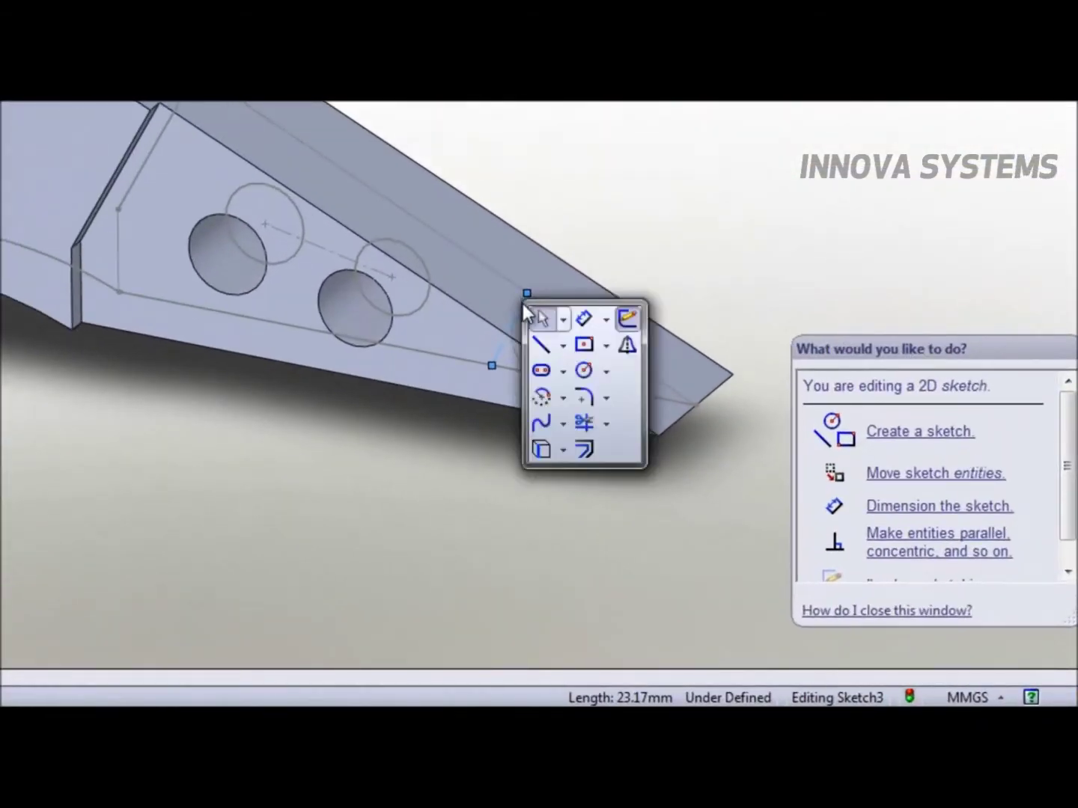
left_click(541, 449)
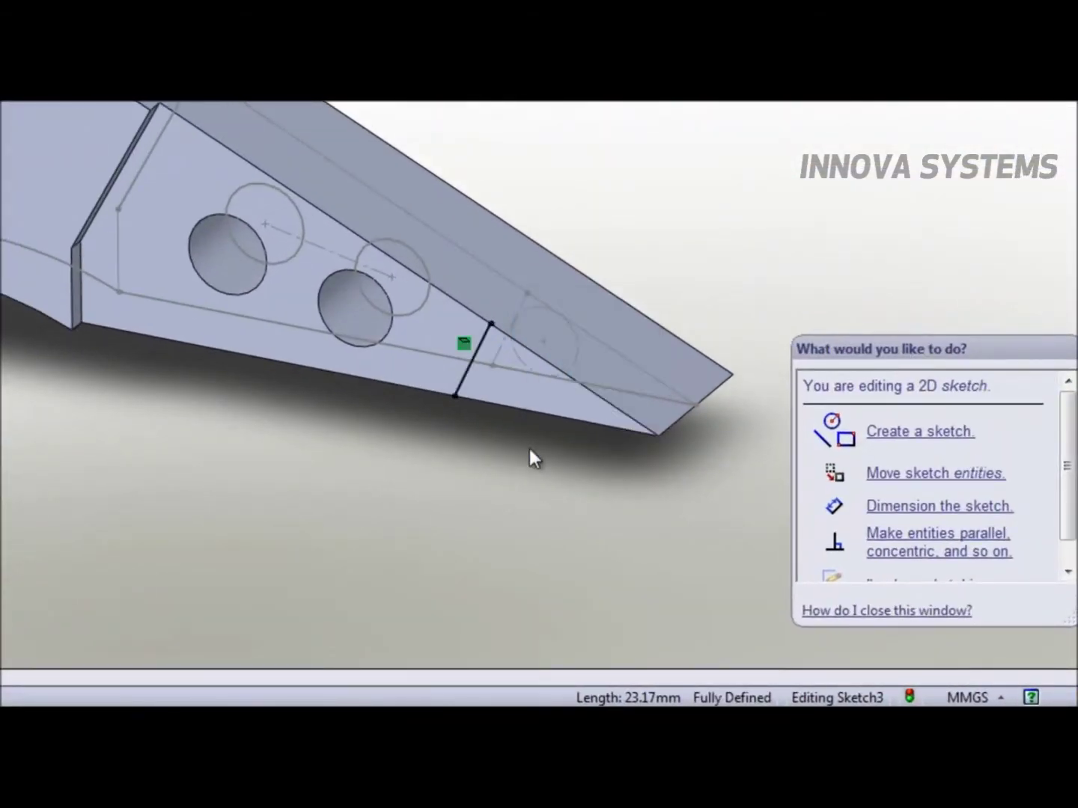
key("s")
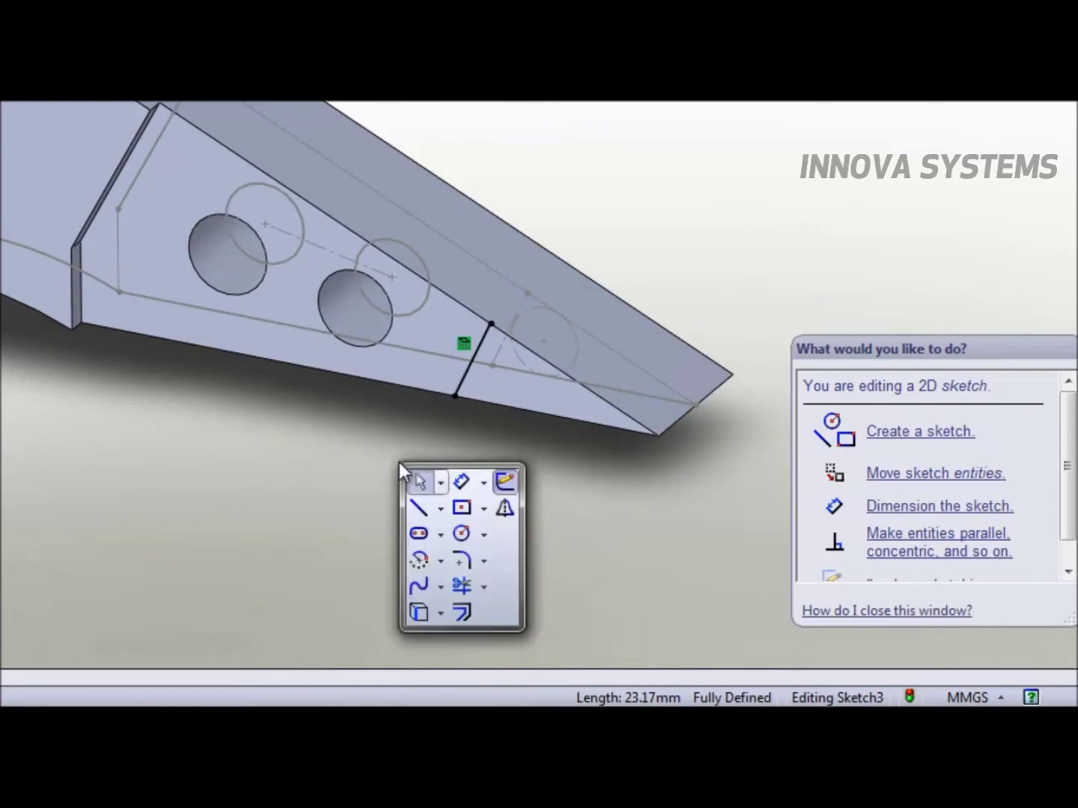
key("ctrl+b")
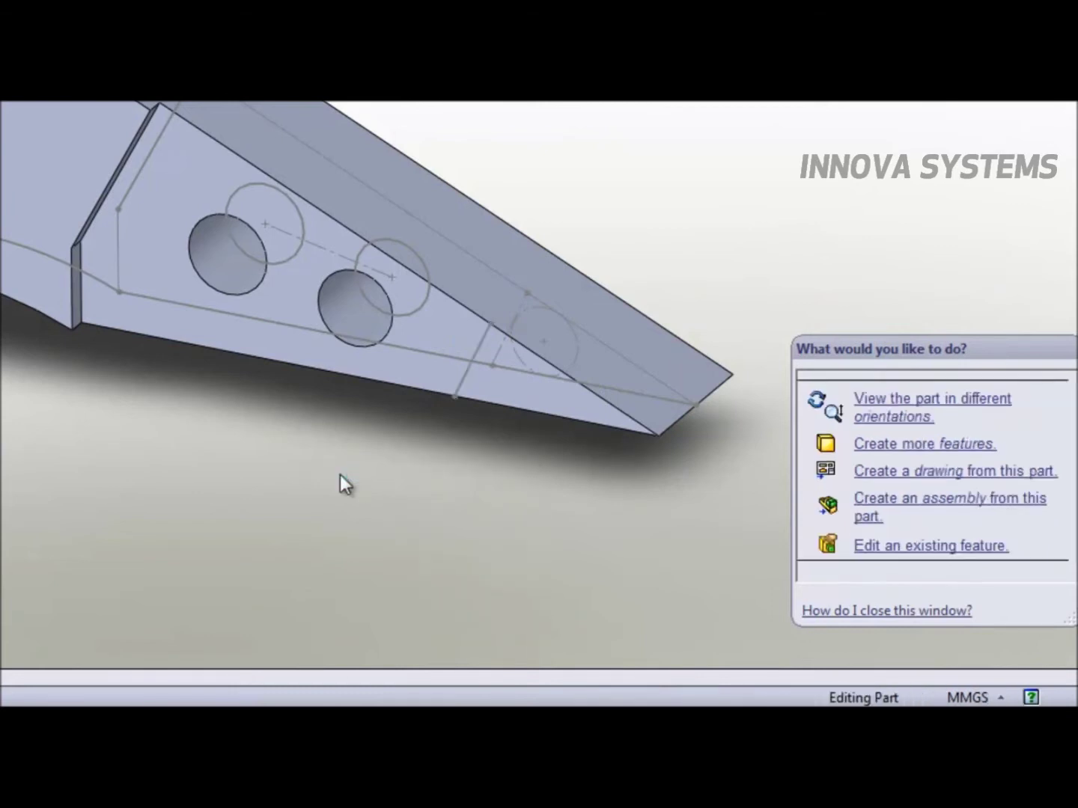
- Cut Through All with that line to trim the pointed tip flat as Cut-Extrude1
key("s")
left_click(360, 521)
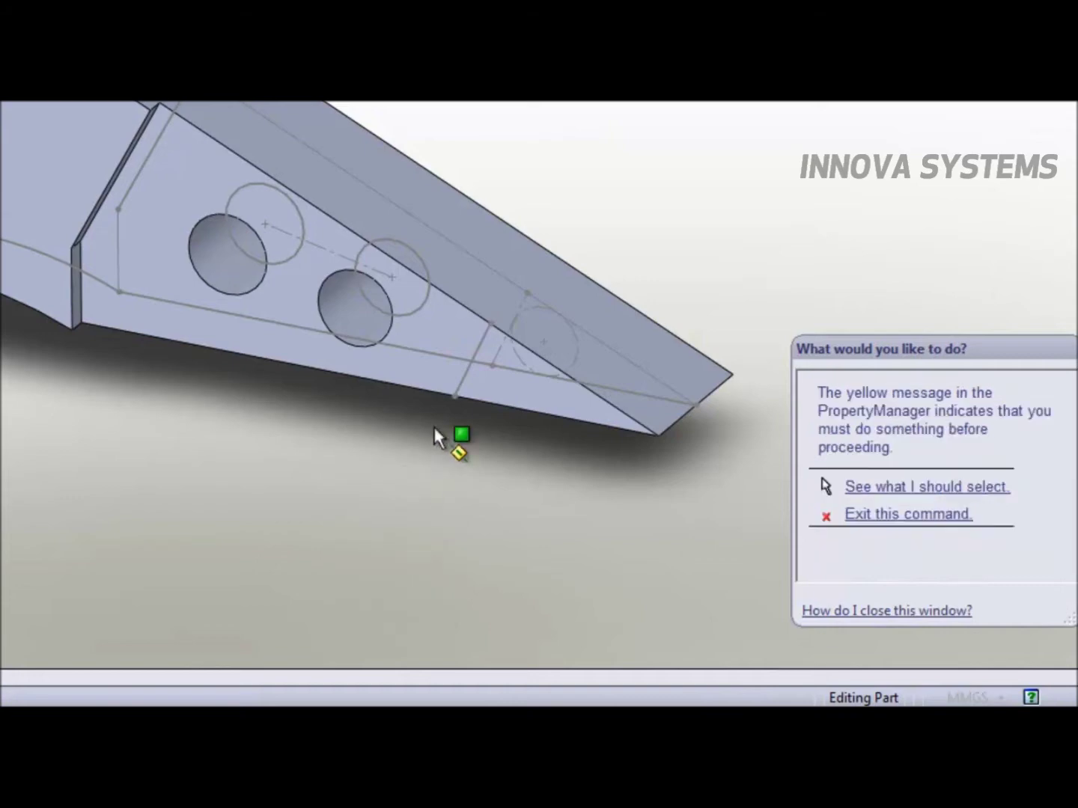
left_click(461, 377)
middle_click_drag(558, 457, 586, 366)
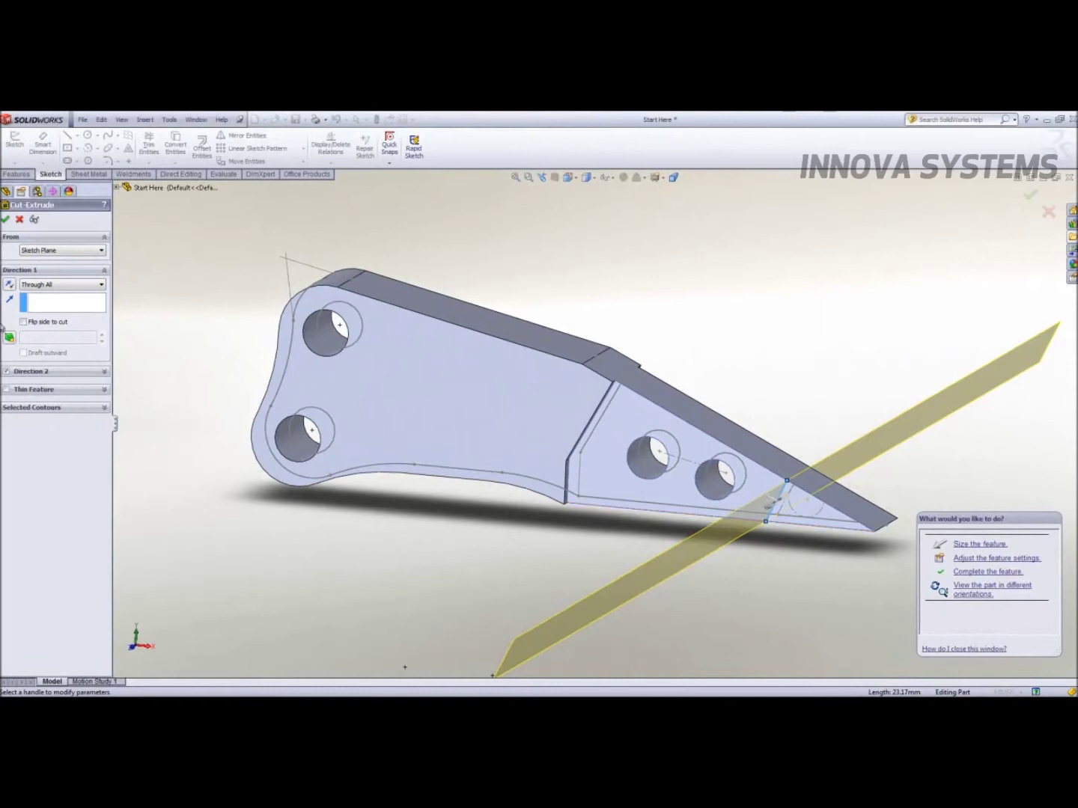
left_click(5, 219)
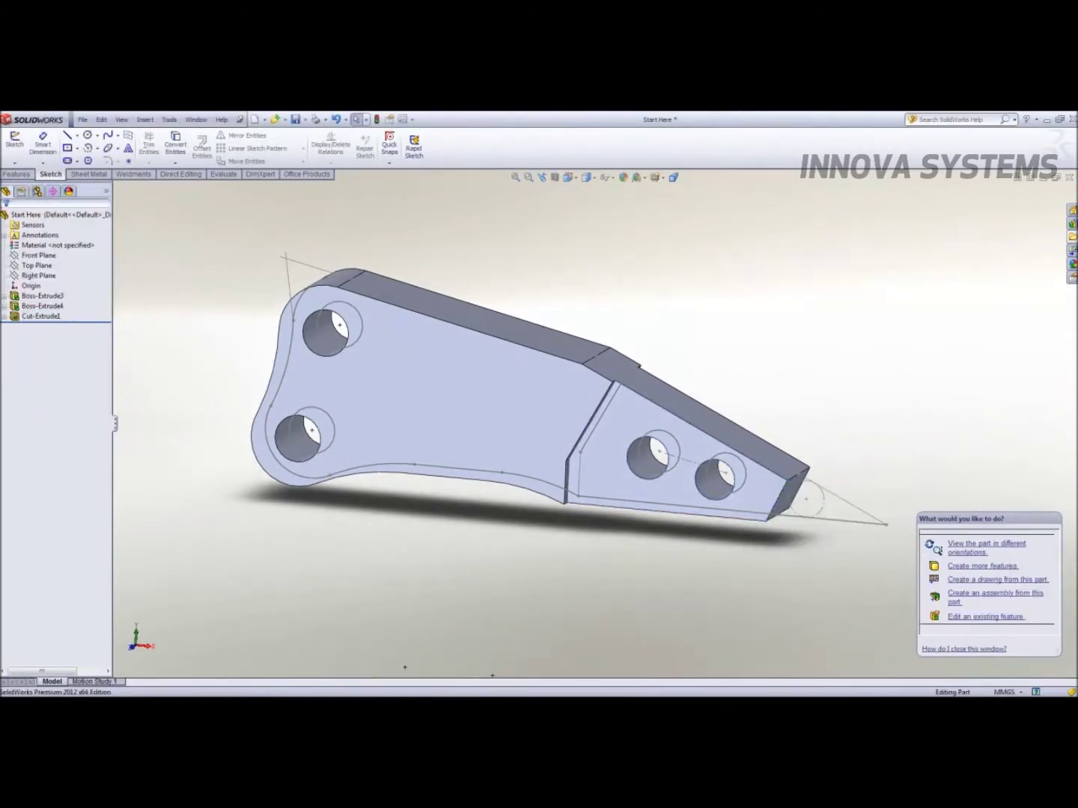
left_click(1036, 692)
middle_click_drag(827, 592, 787, 601)
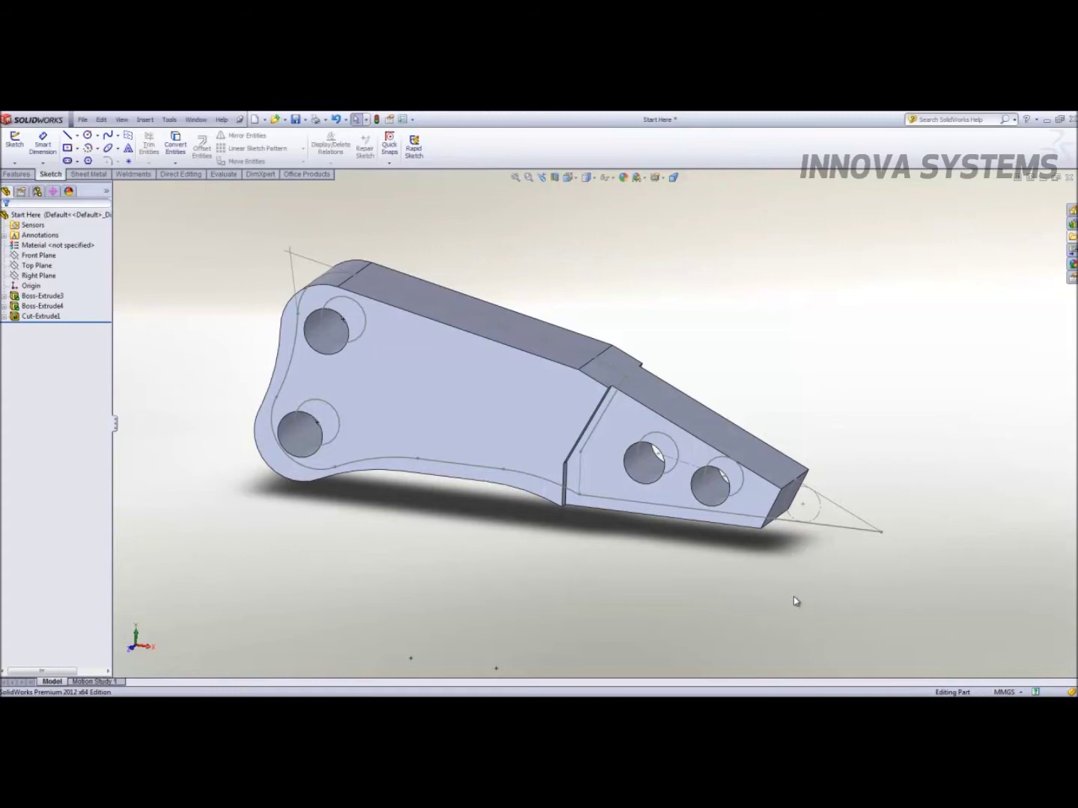
scroll(827, 518, "down", 5)
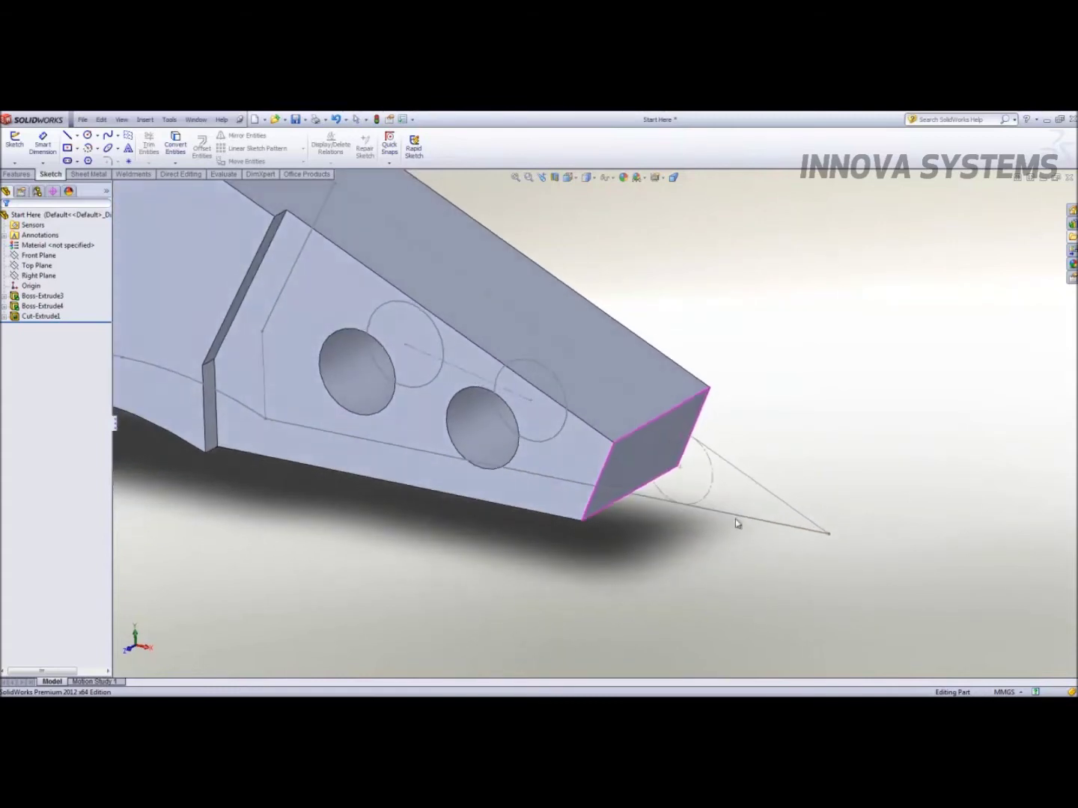
left_click(752, 484)
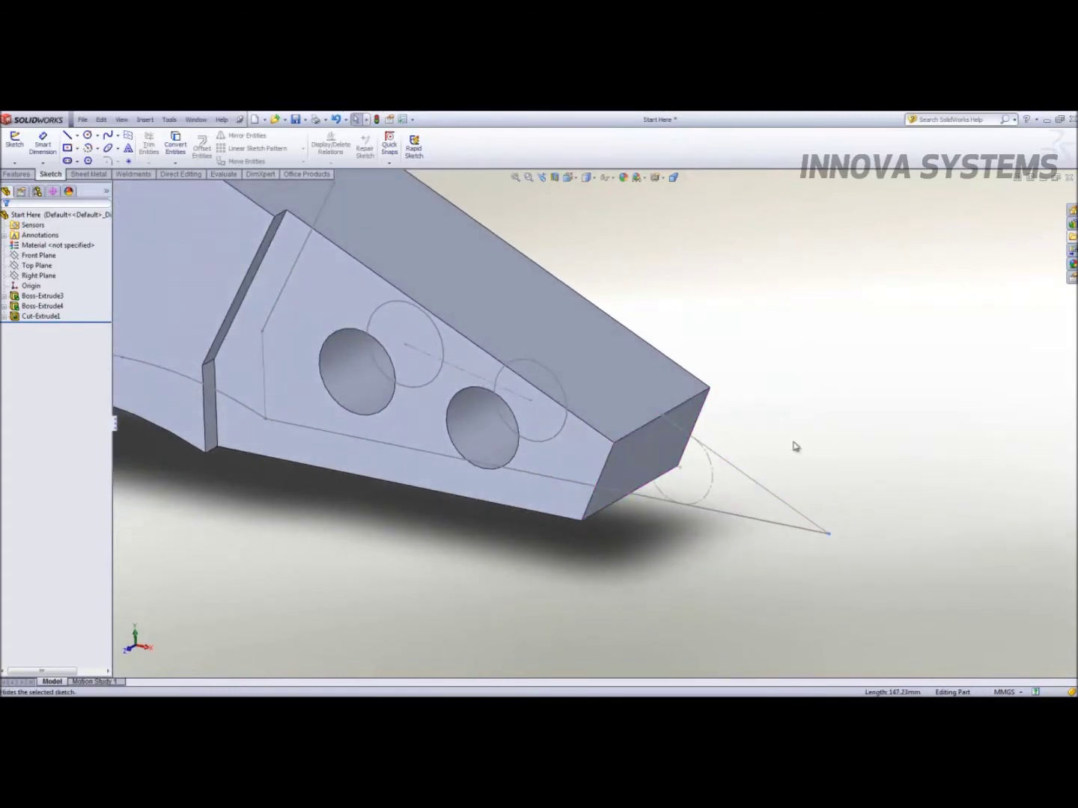
scroll(748, 486, "up", 3)
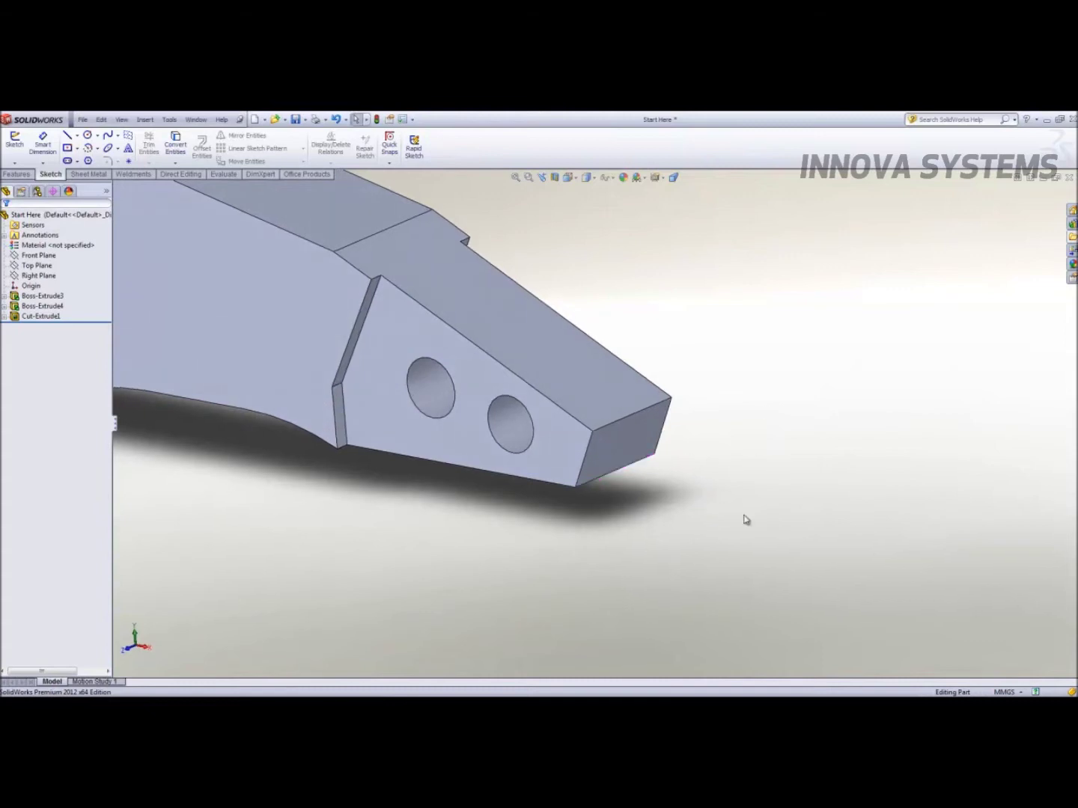
left_click(181, 174)
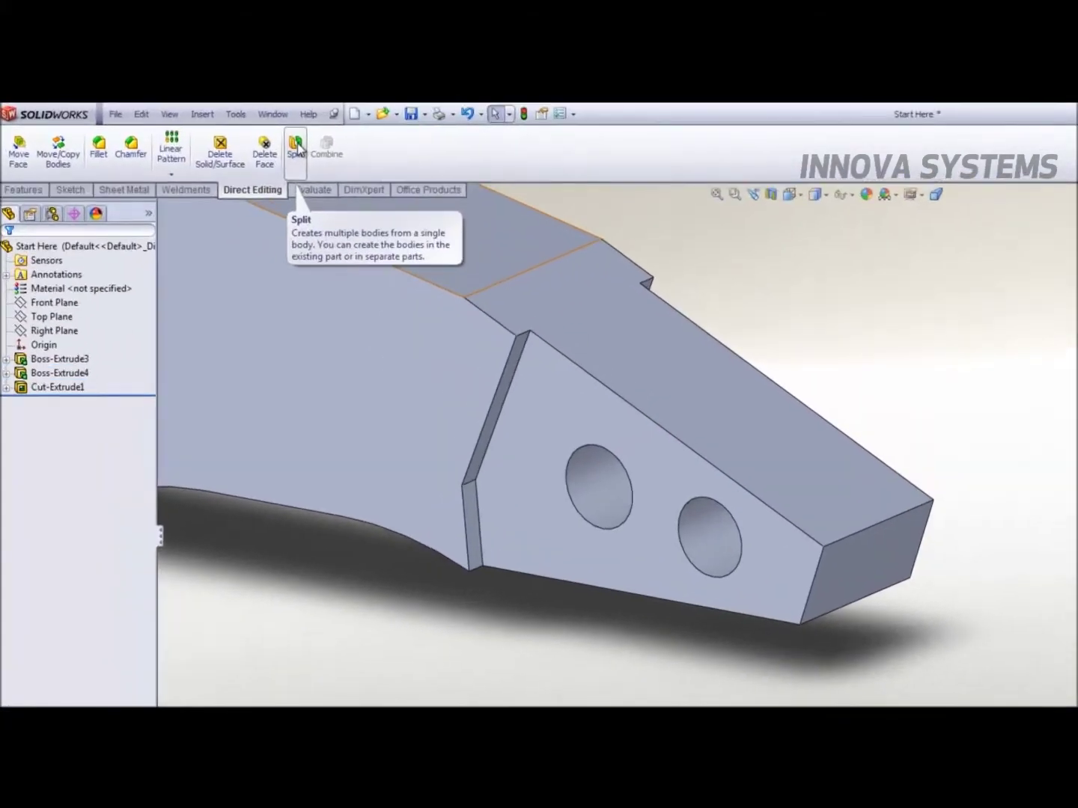
left_click(288, 149)
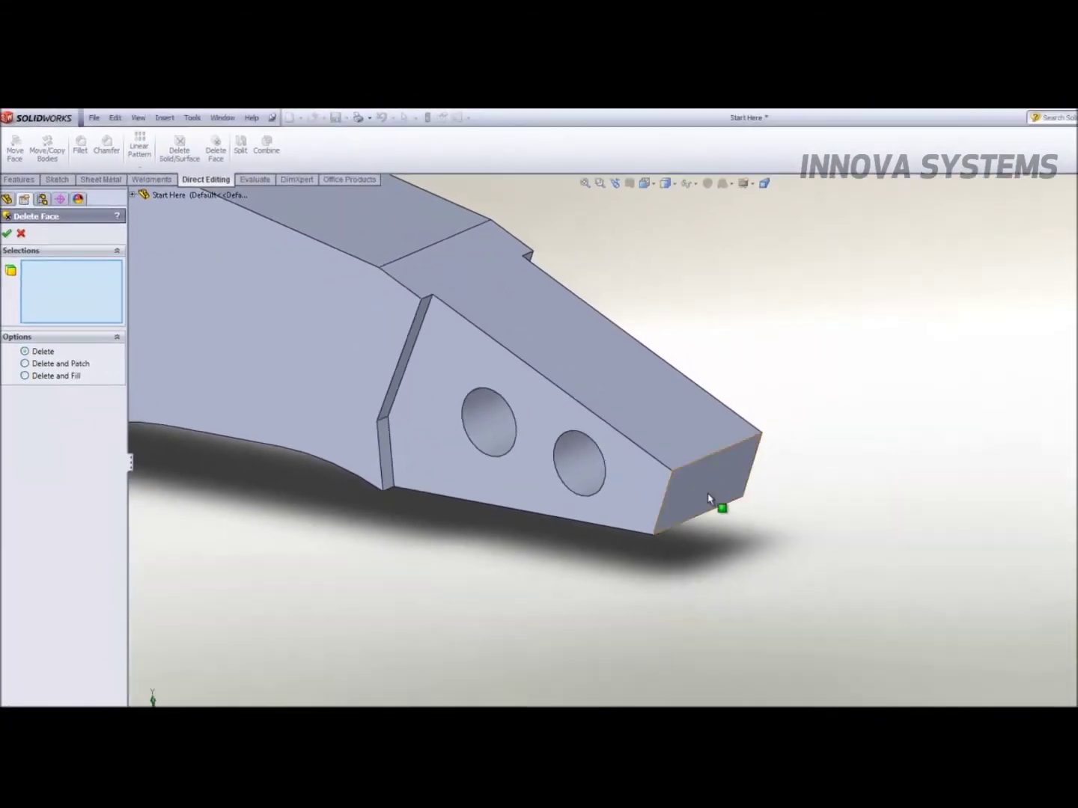
left_click(934, 598)
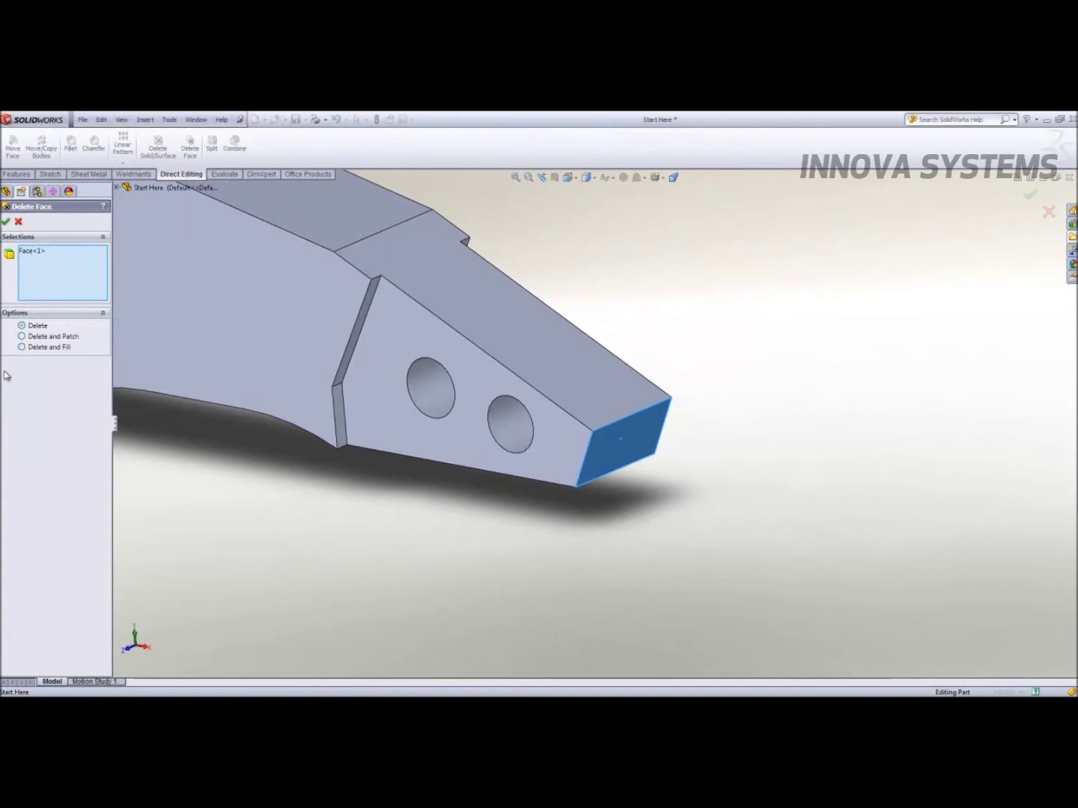
left_click(40, 337)
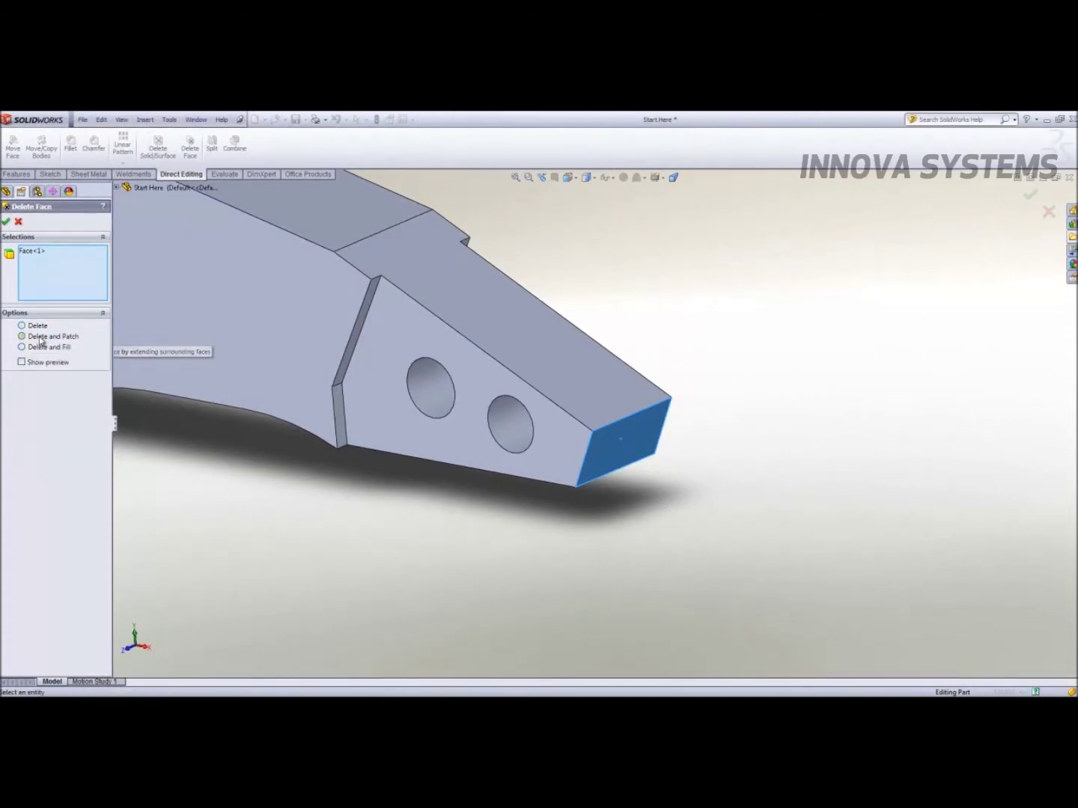
left_click(5, 222)
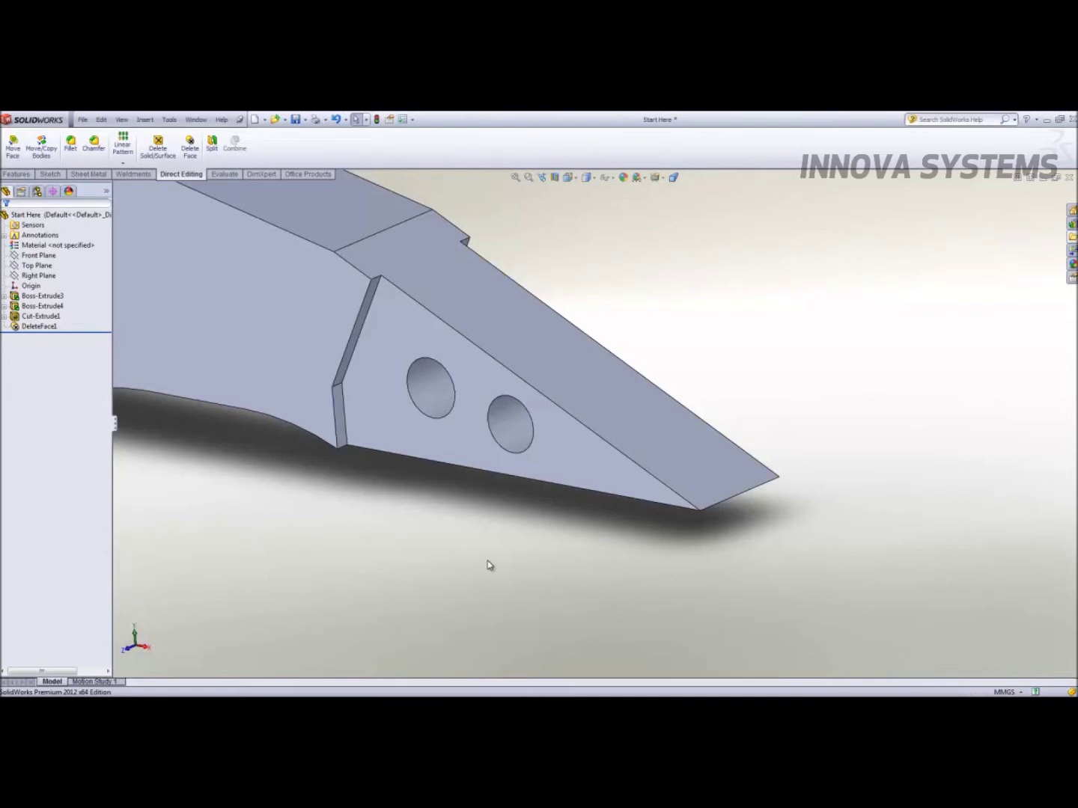
key("ctrl+z")
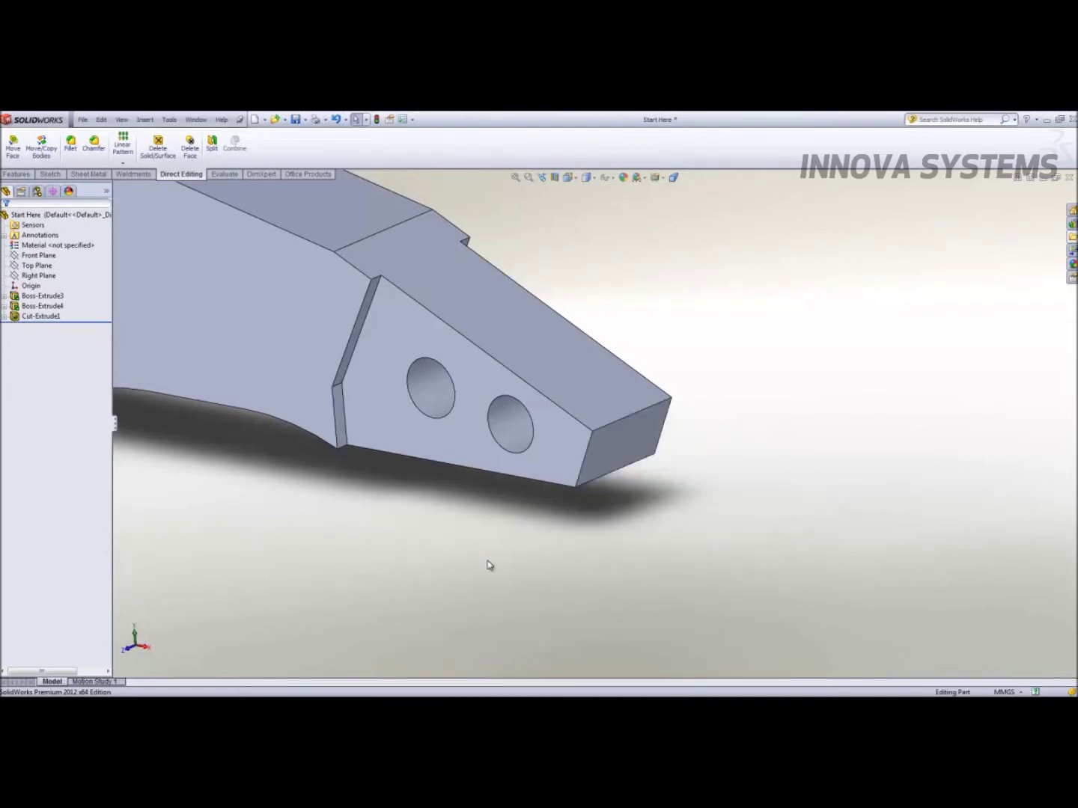
- Delete the tip's flat end face without patching, leaving DeleteFace2 as an open surface body
scroll(196, 179, "down", 1)
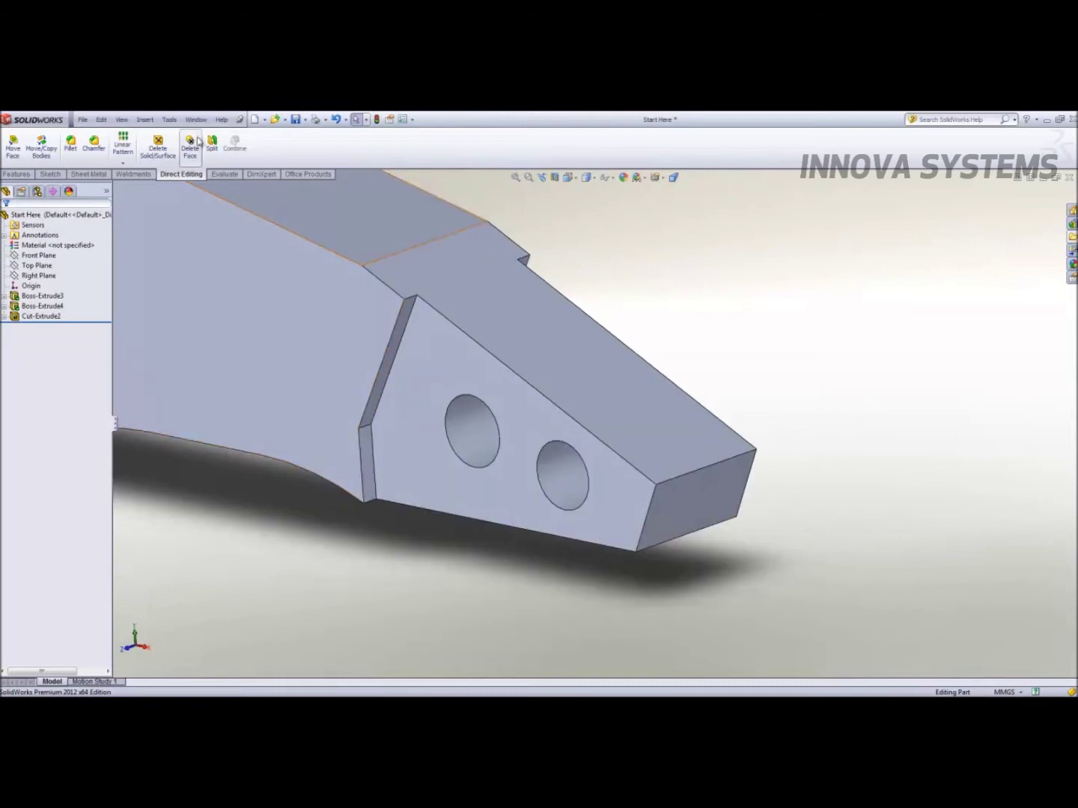
left_click(190, 146)
left_click(717, 515)
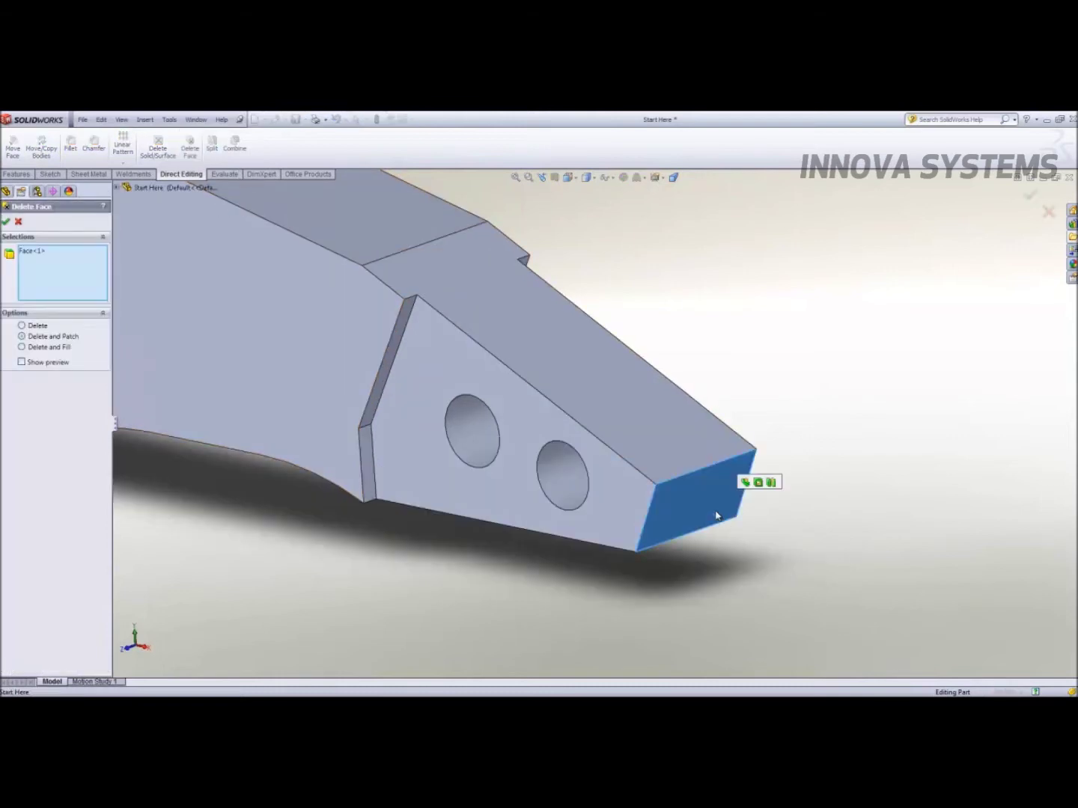
left_click(36, 326)
left_click(6, 221)
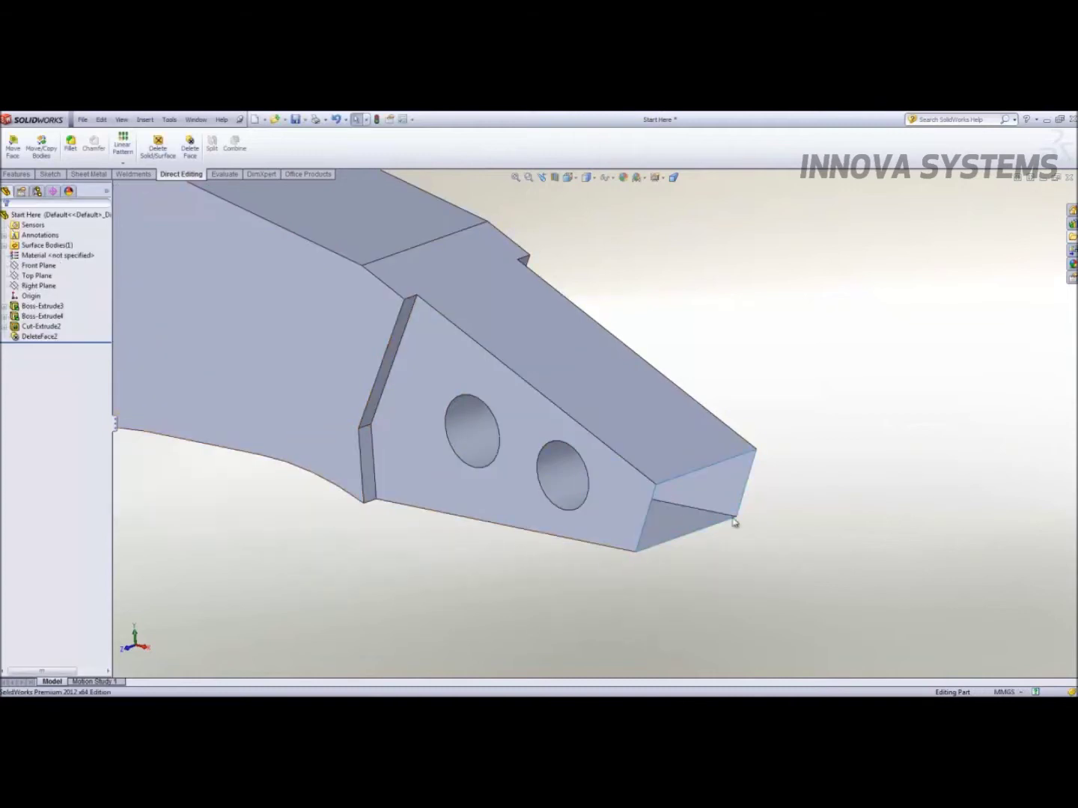
middle_click_drag(797, 523, 595, 534)
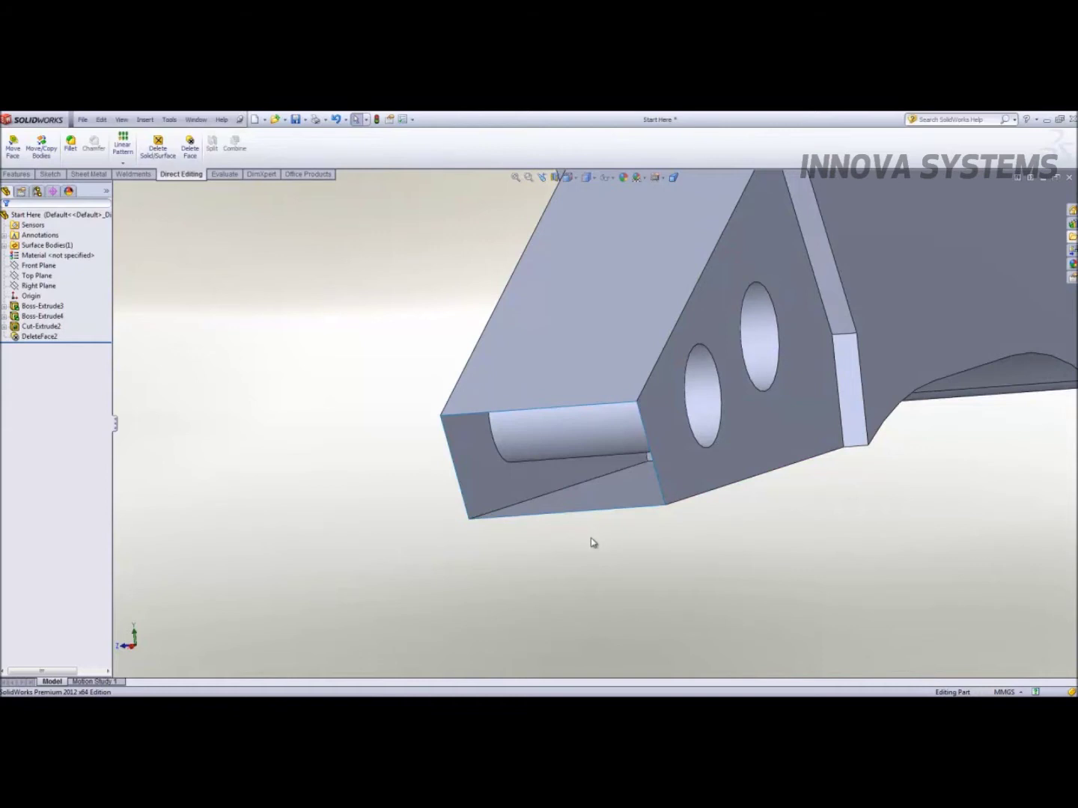
middle_click_drag(542, 543, 675, 528)
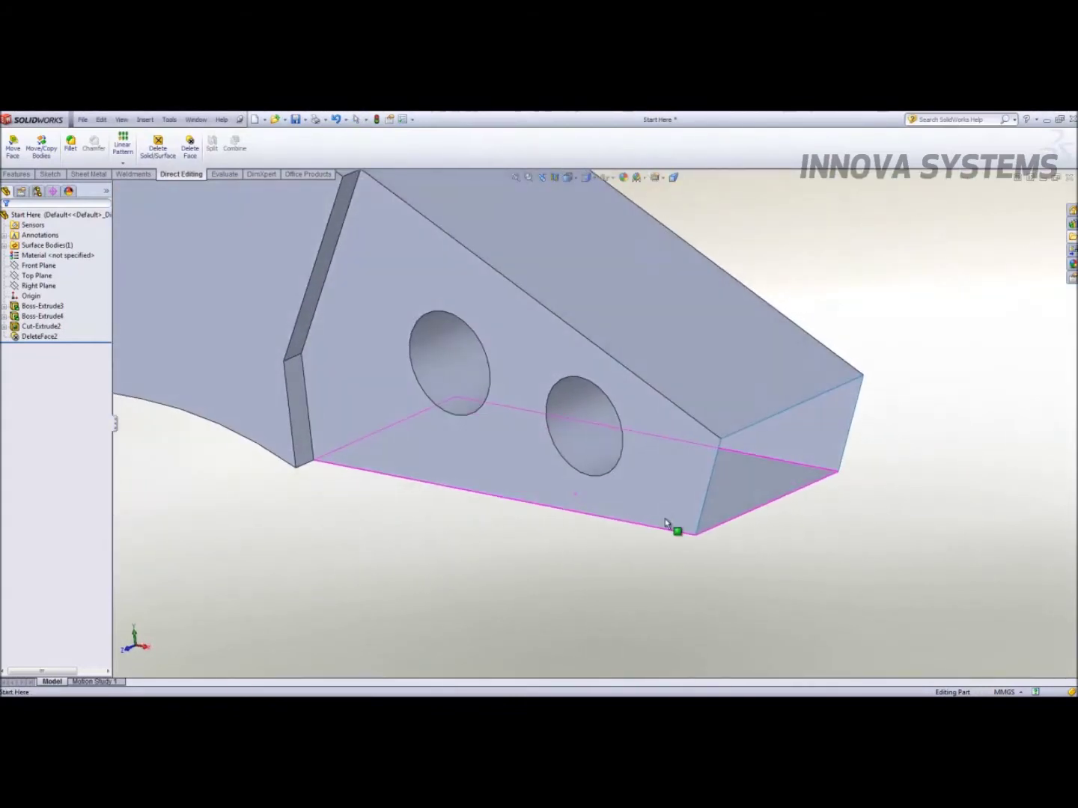
- Fill the open tip with Delete Hole, then undo both DeleteHole1 and DeleteFace2
left_click(824, 394)
key("Delete")
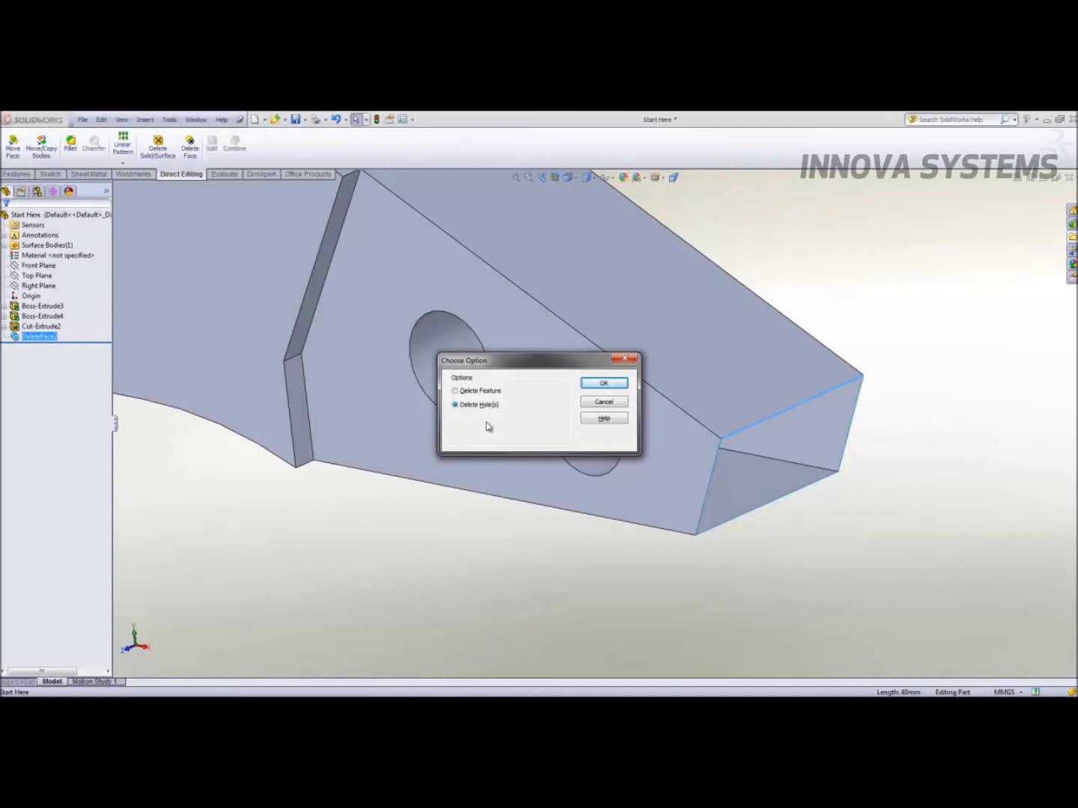
left_click(603, 382)
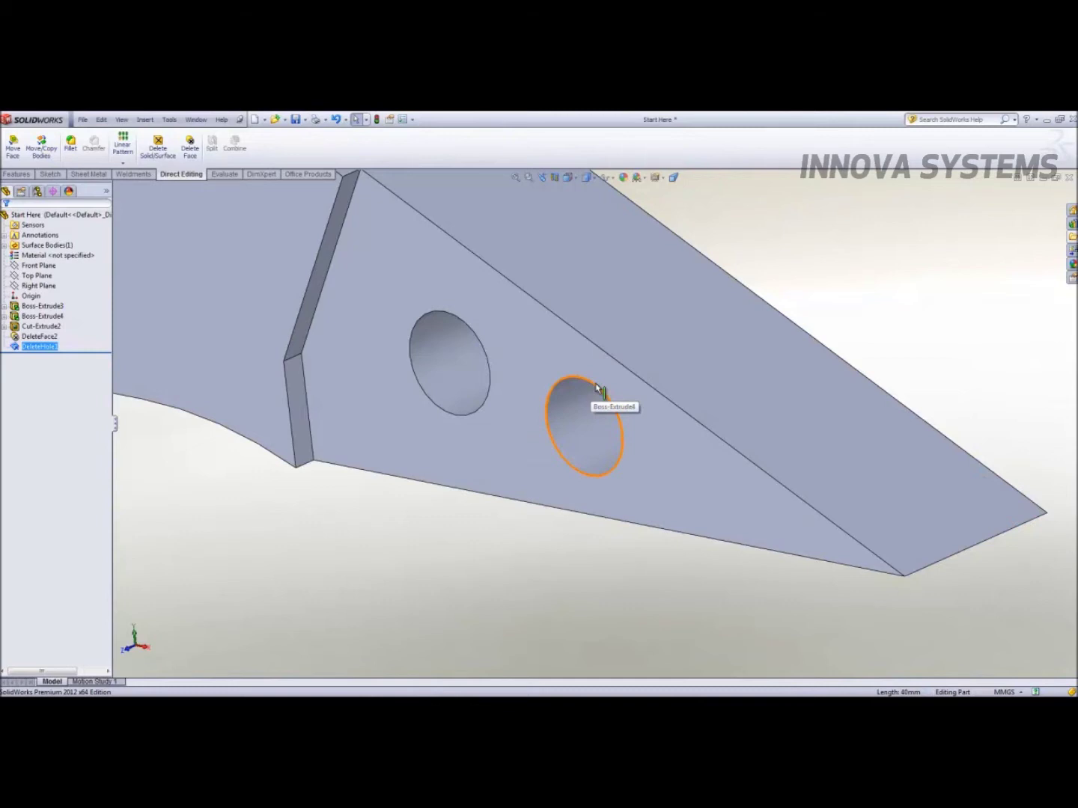
key("ctrl+z")
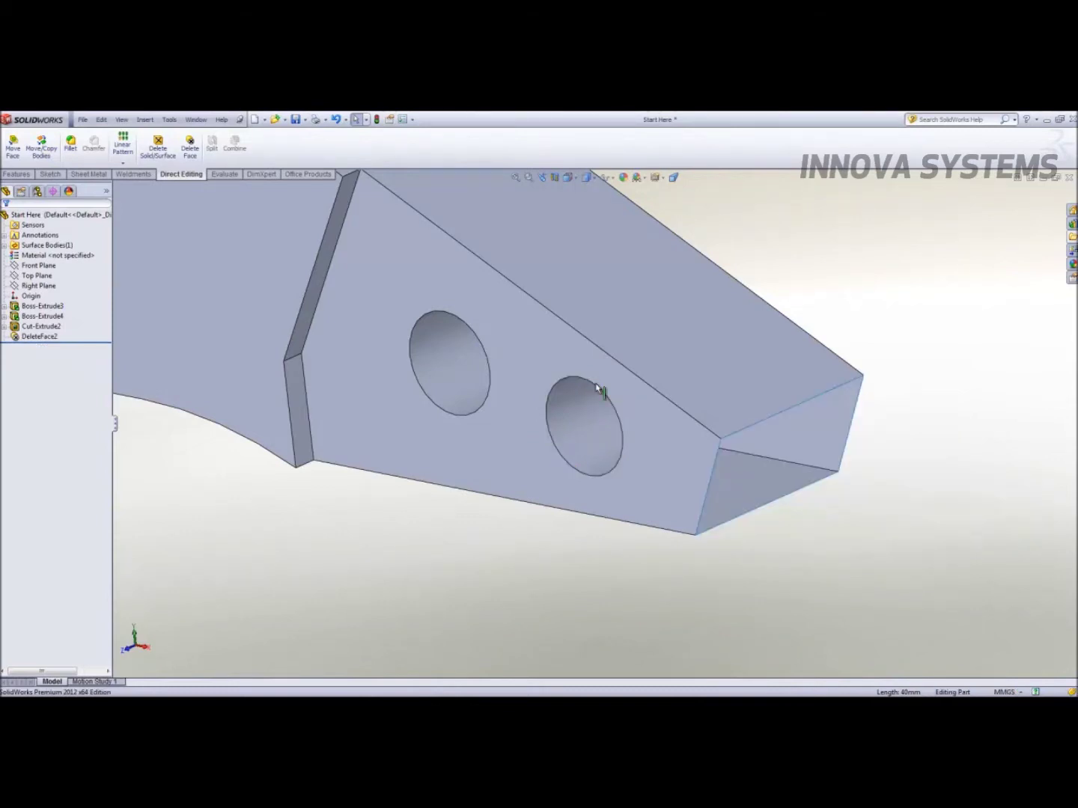
key("ctrl+z")
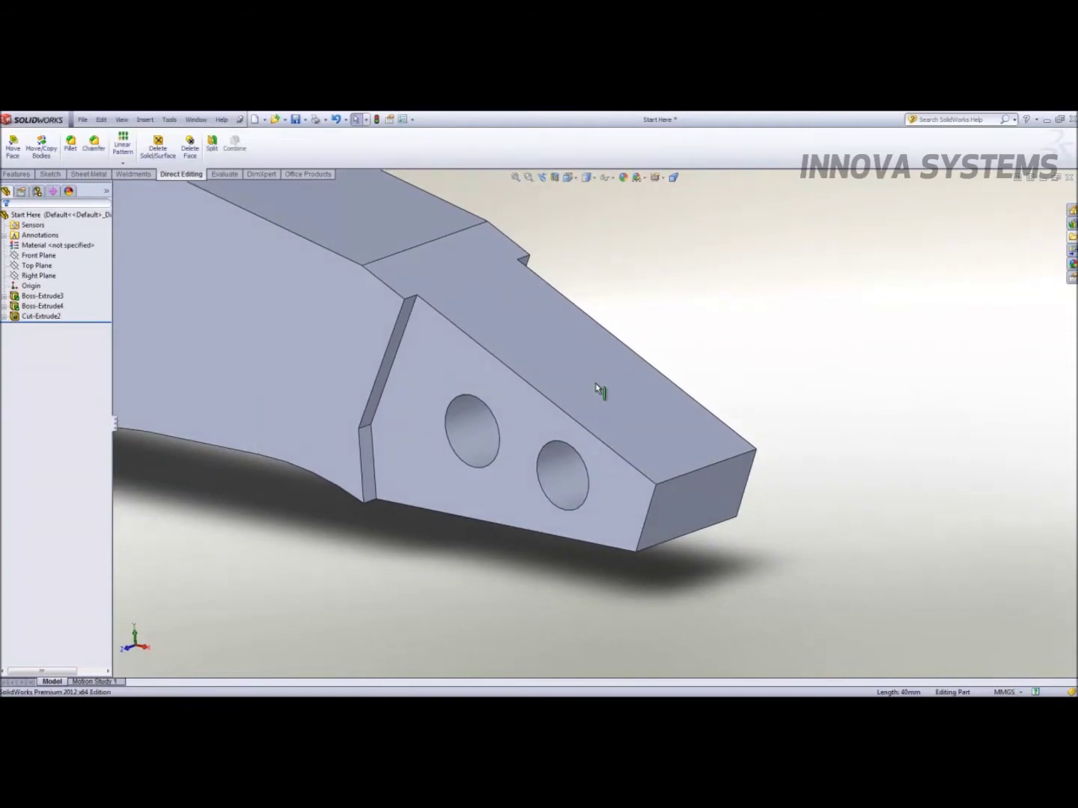
- Orbit to a side-on overall view of the closed bracket and open the Insert menu
scroll(486, 333, "up", 5)
scroll(408, 337, "down", 4)
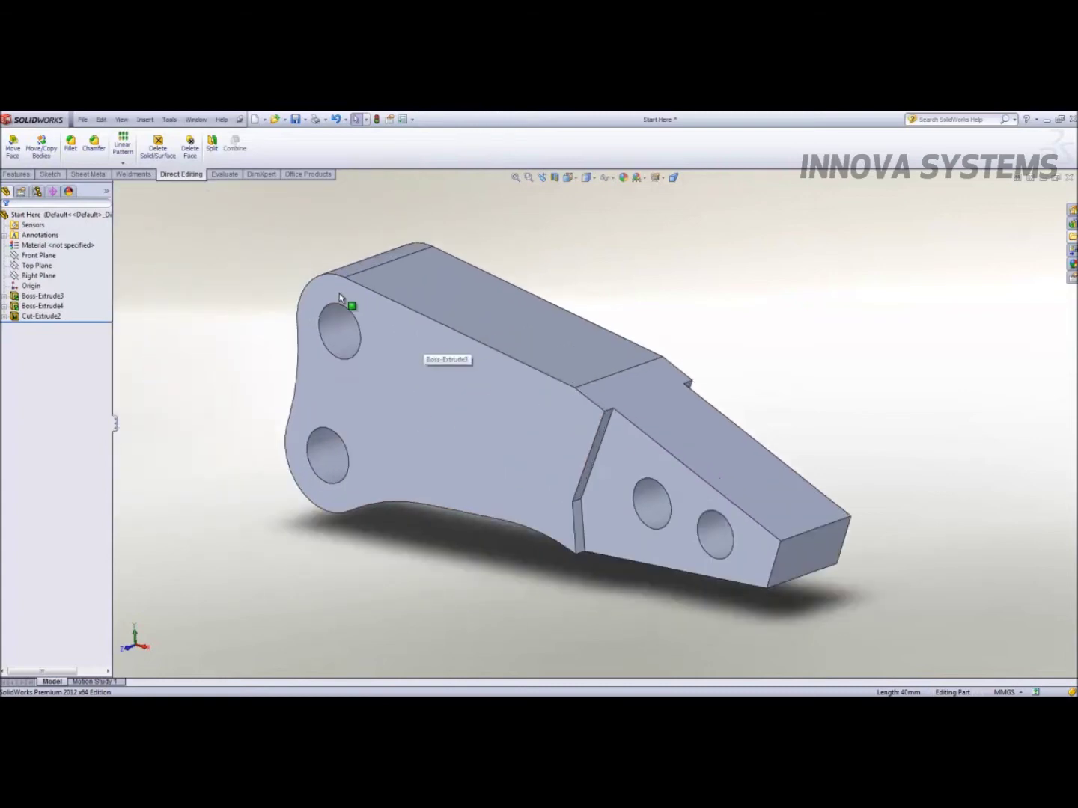
middle_click_drag(333, 447, 447, 447)
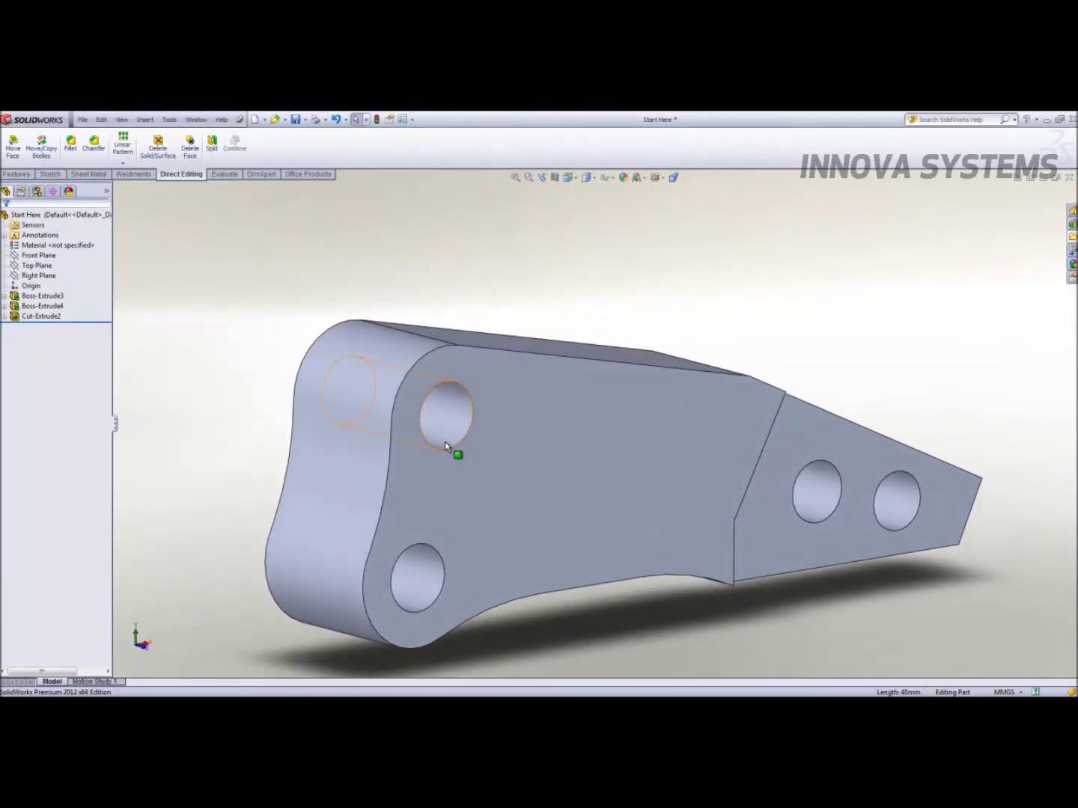
left_click(341, 493)
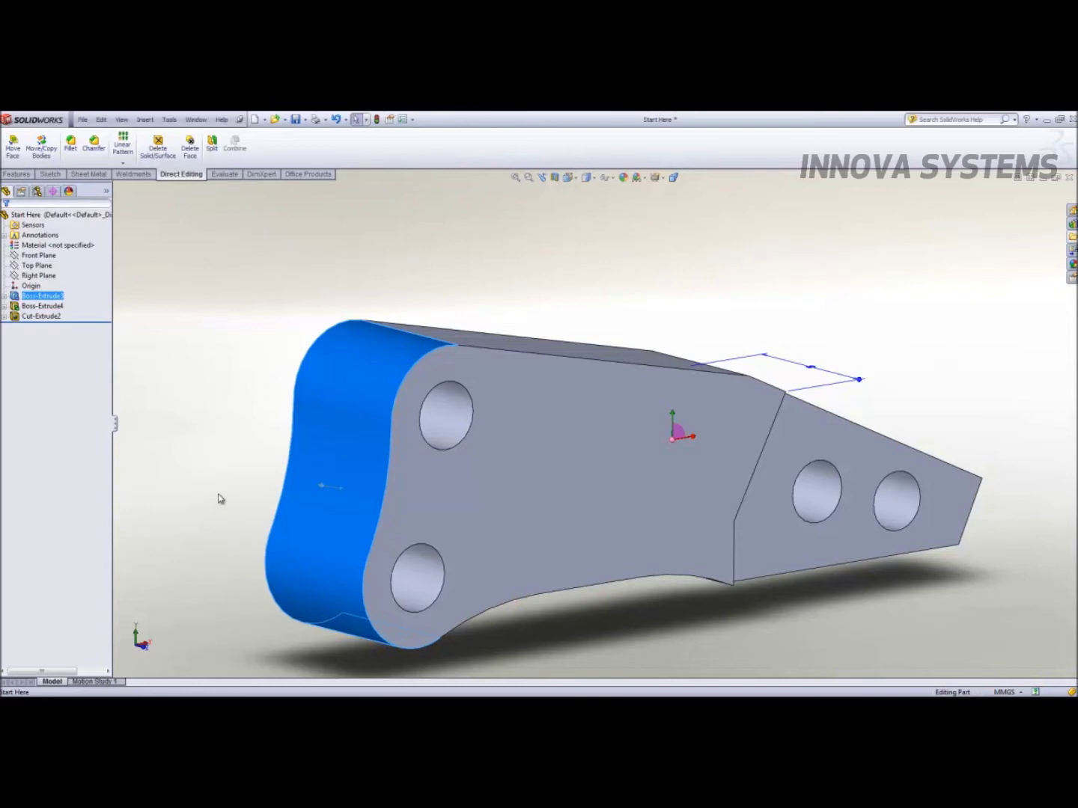
left_click(244, 438)
middle_click_drag(373, 430, 241, 257)
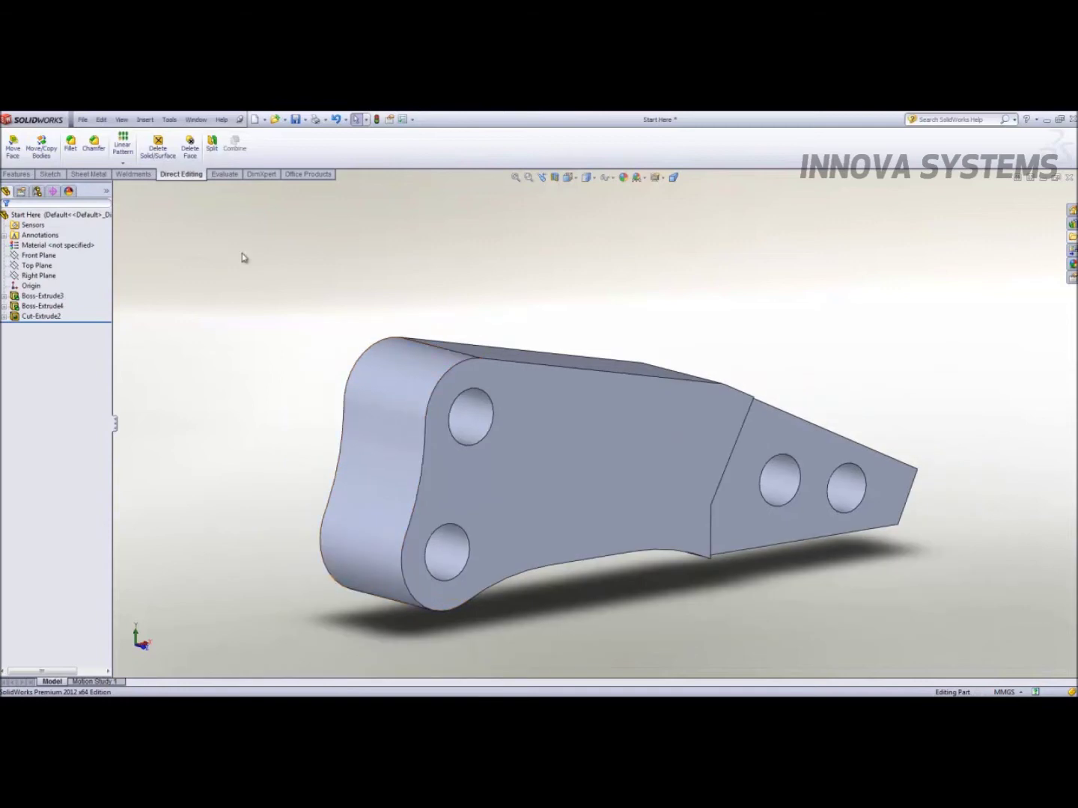
left_click(144, 120)
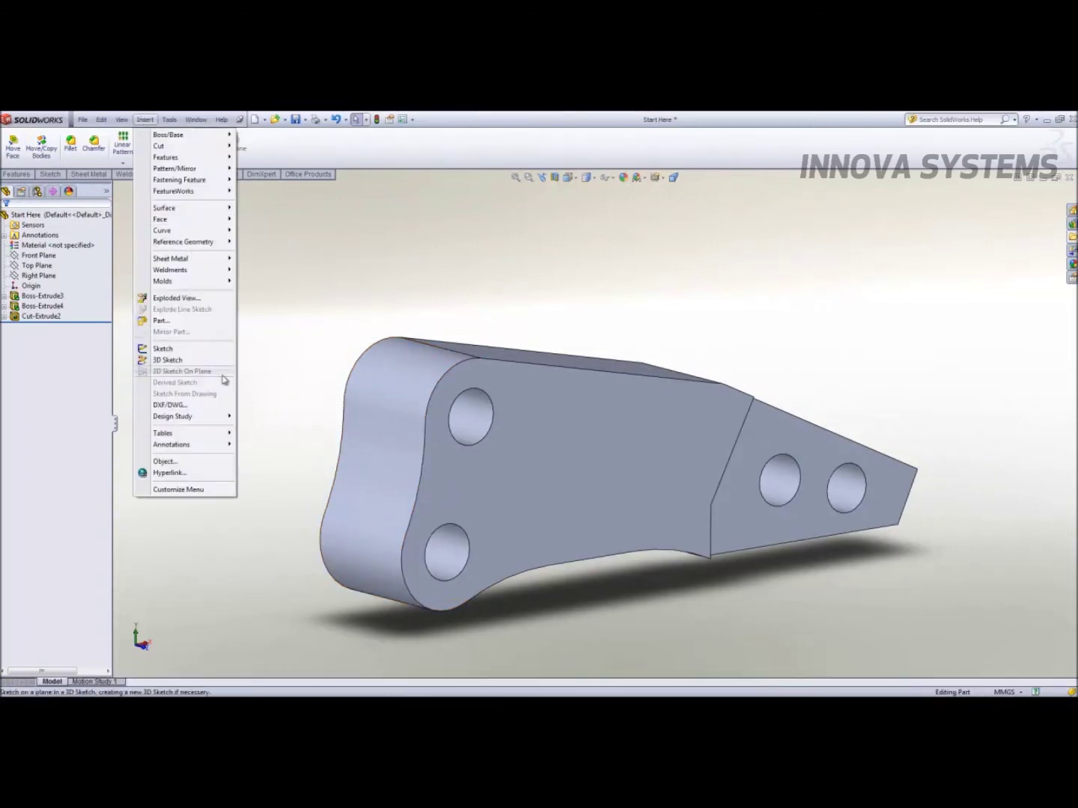
- Insert the Indent part file as a second body at the bracket's rounded left end
left_click(160, 321)
left_click(236, 327)
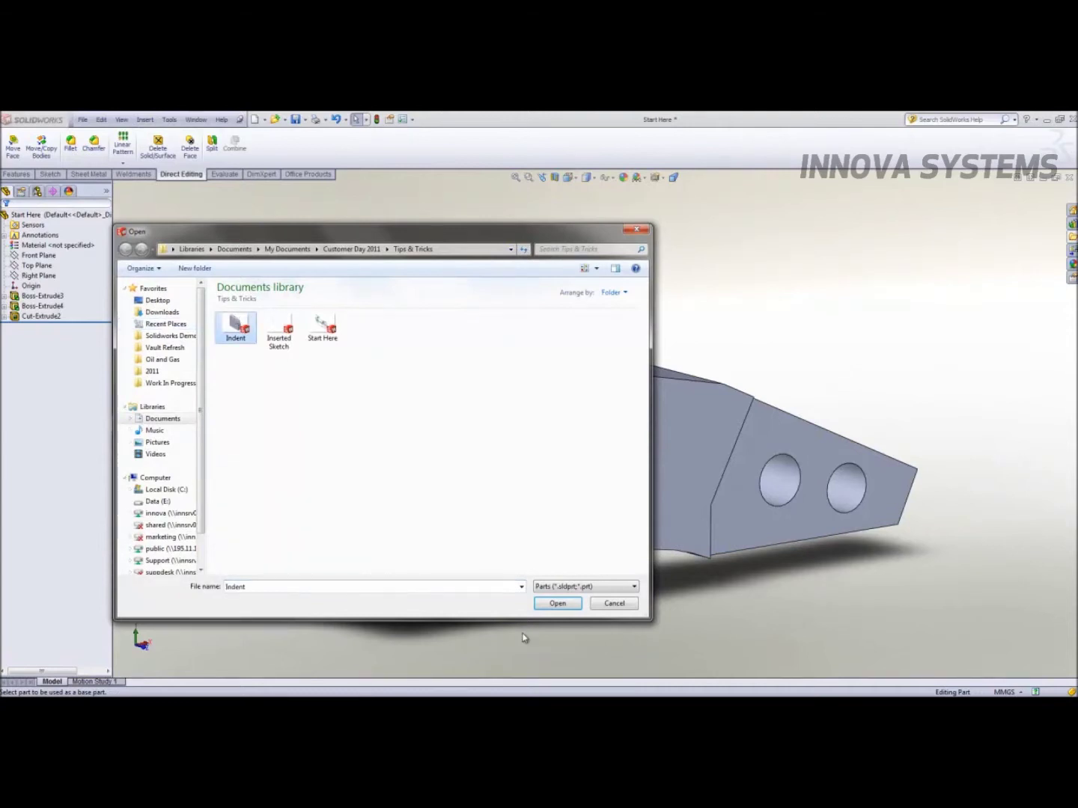
left_click(560, 605)
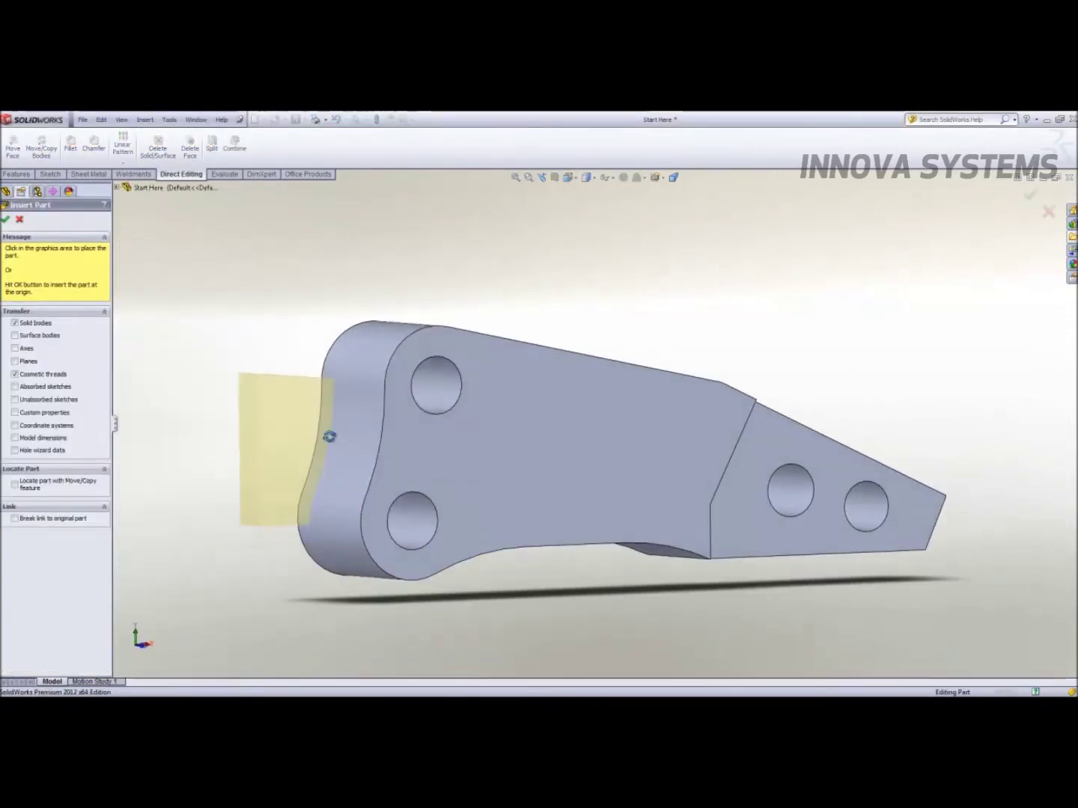
middle_click_drag(330, 436, 339, 464)
scroll(339, 464, "up", 3)
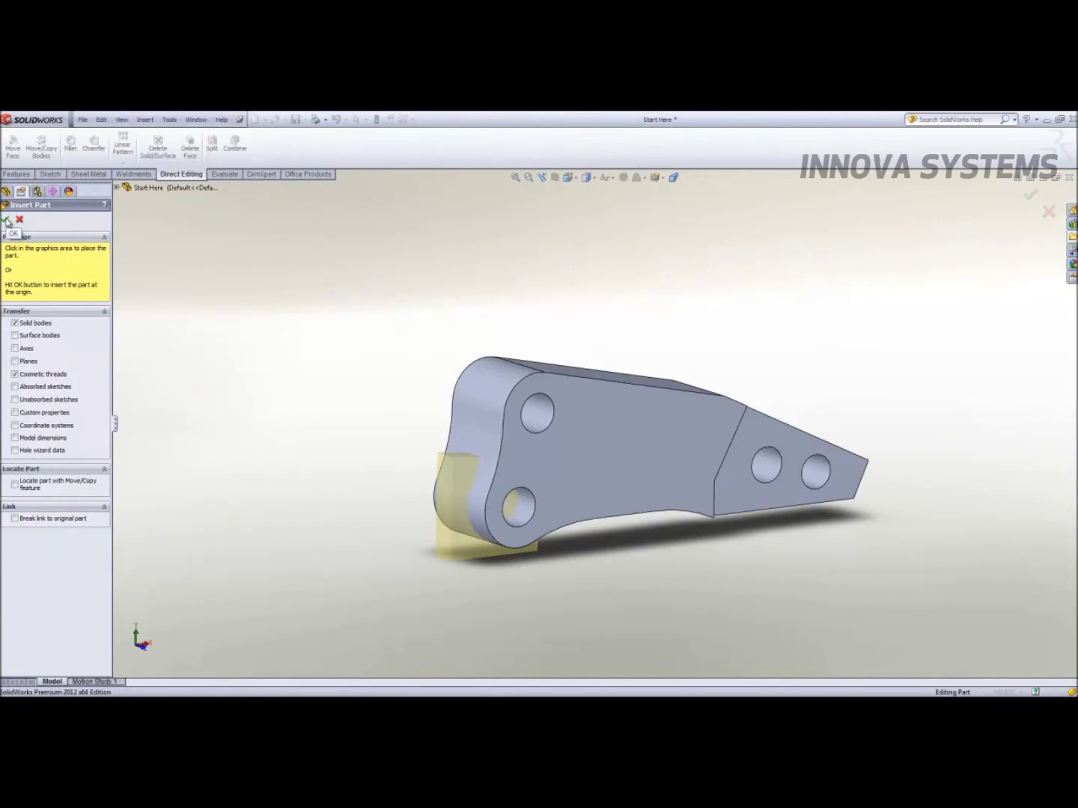
left_click(8, 222)
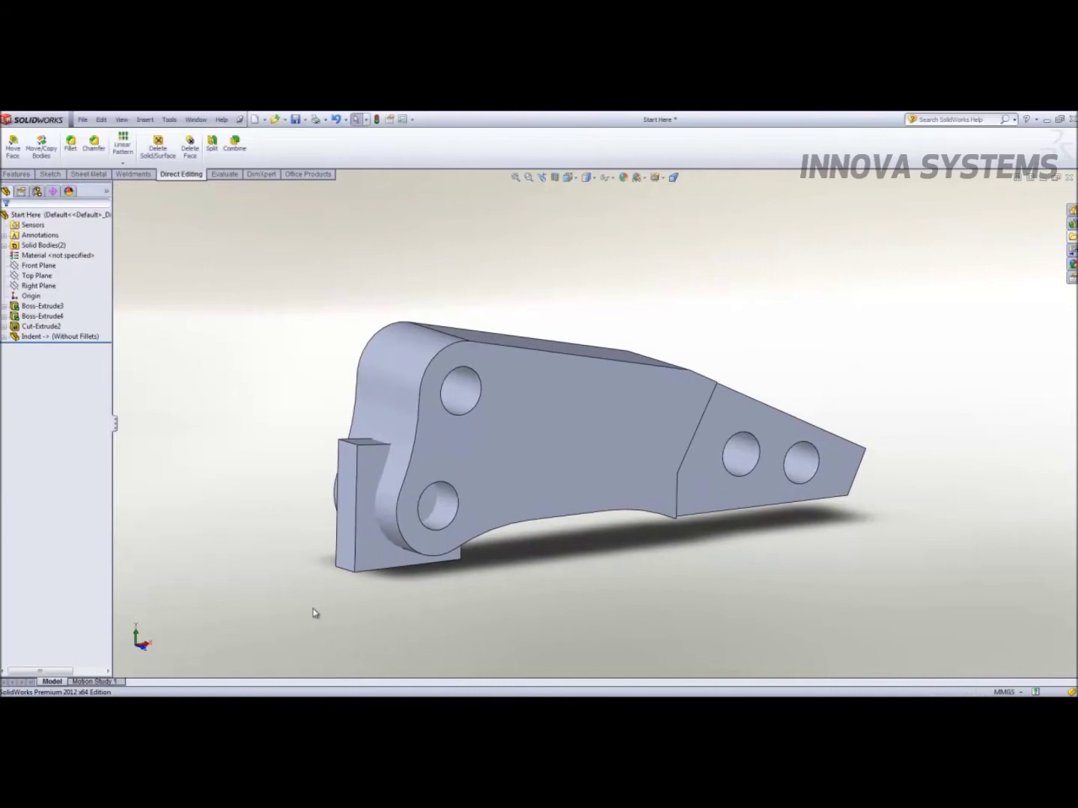
- Indent the bracket with the inserted block, set to Cut with 5 mm clearance
left_click(146, 120)
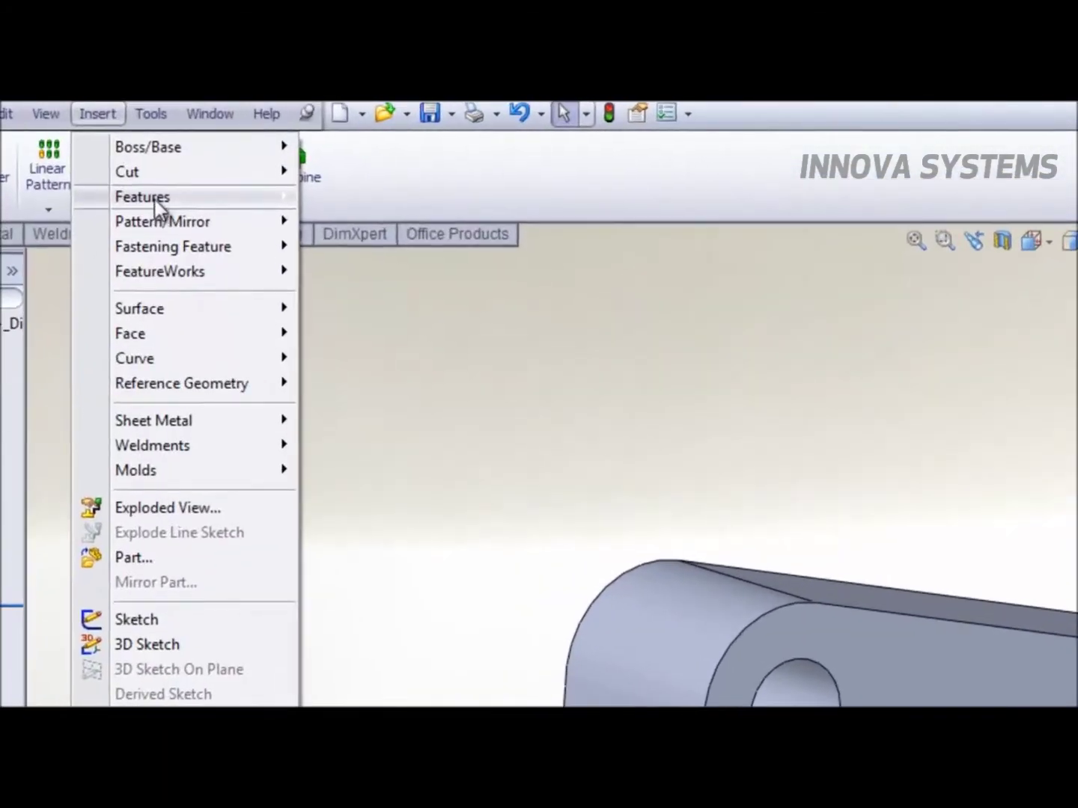
mouse_move(155, 200)
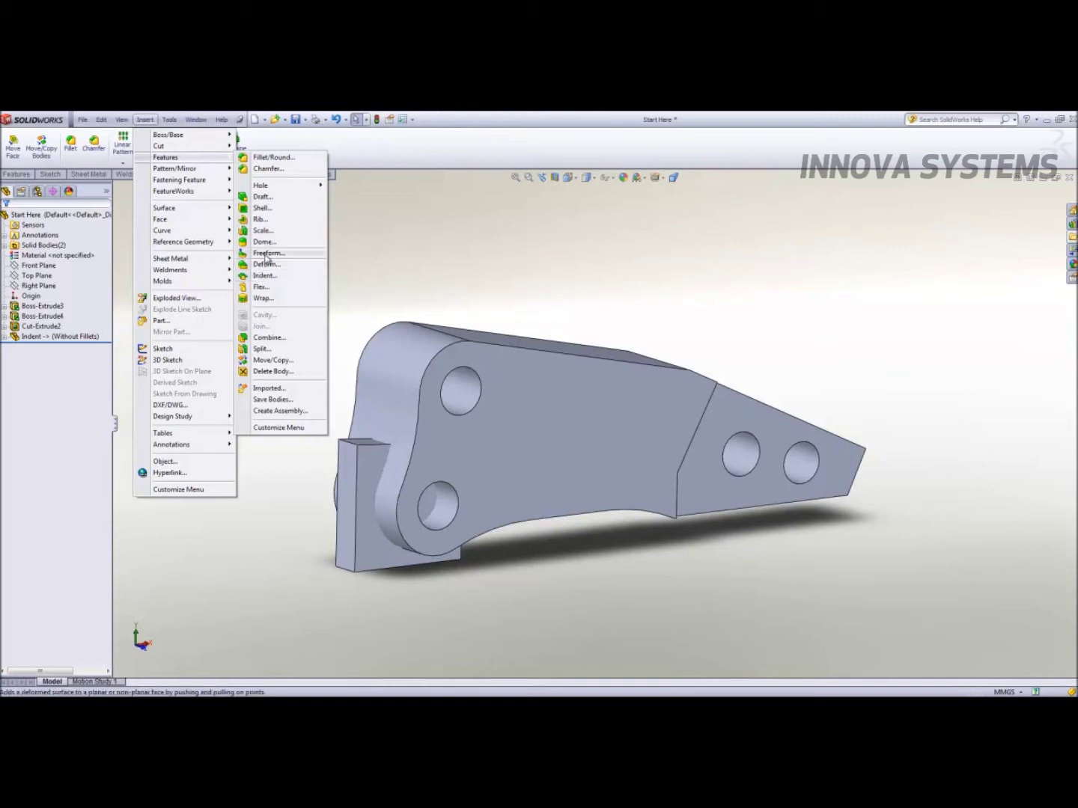
left_click(276, 277)
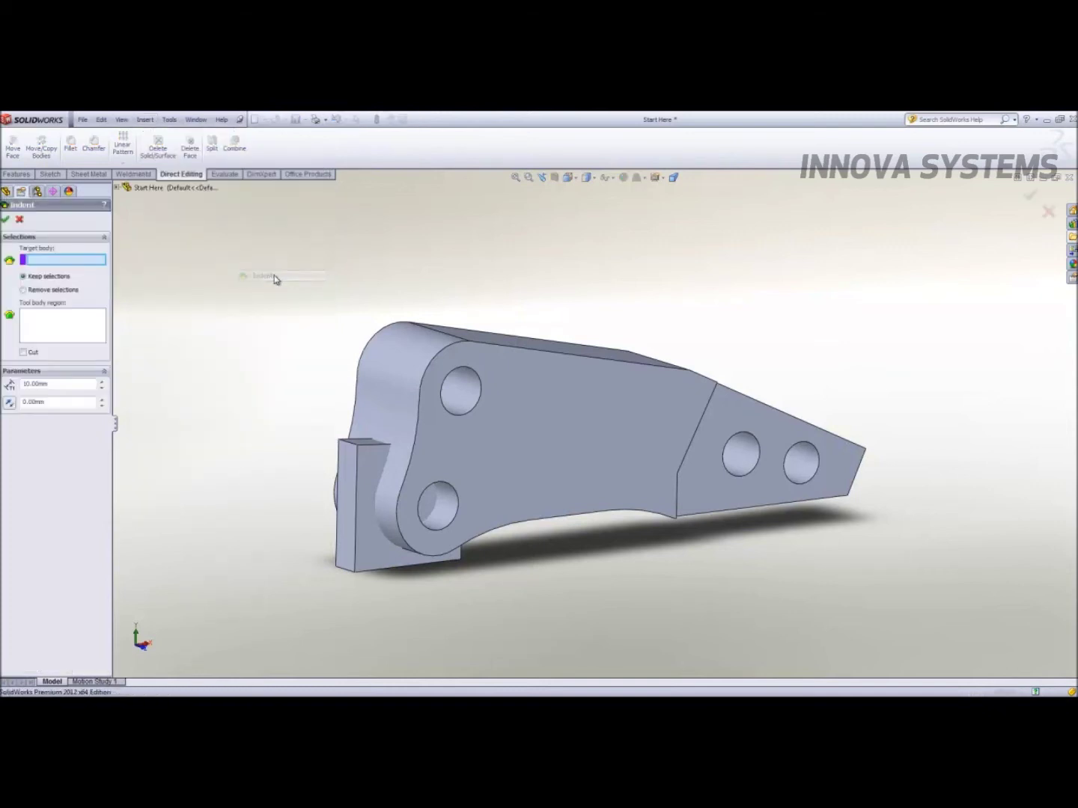
left_click(464, 404)
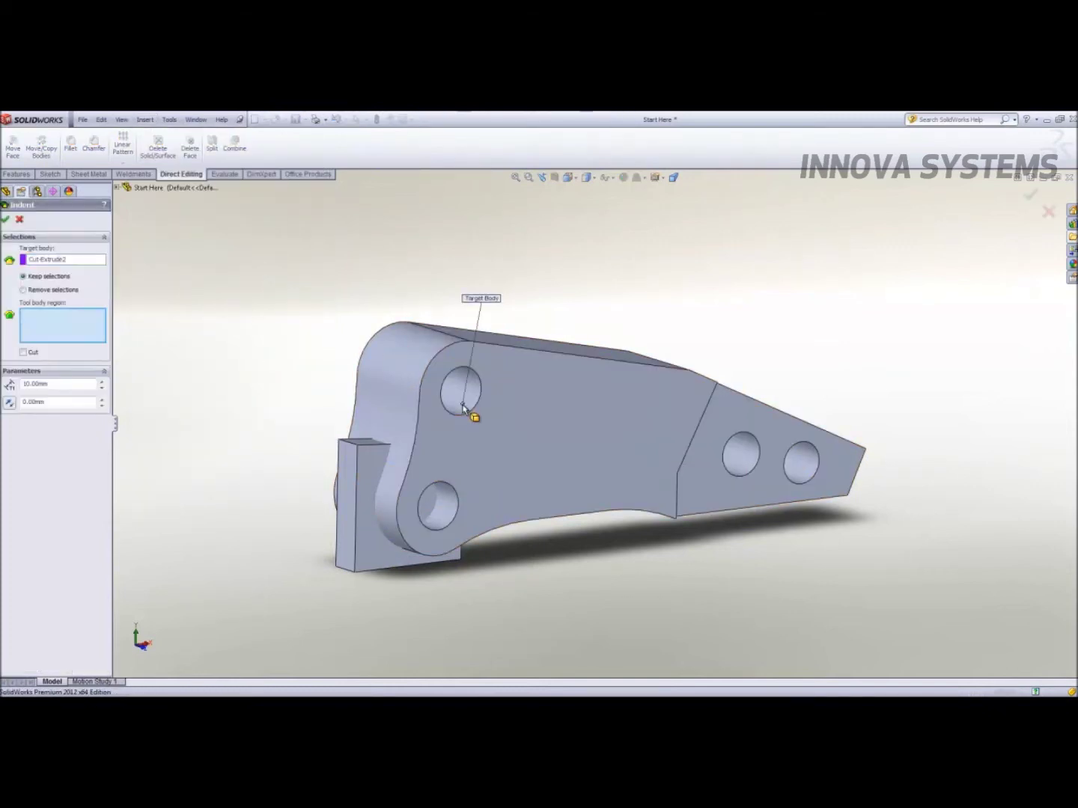
left_click(375, 513)
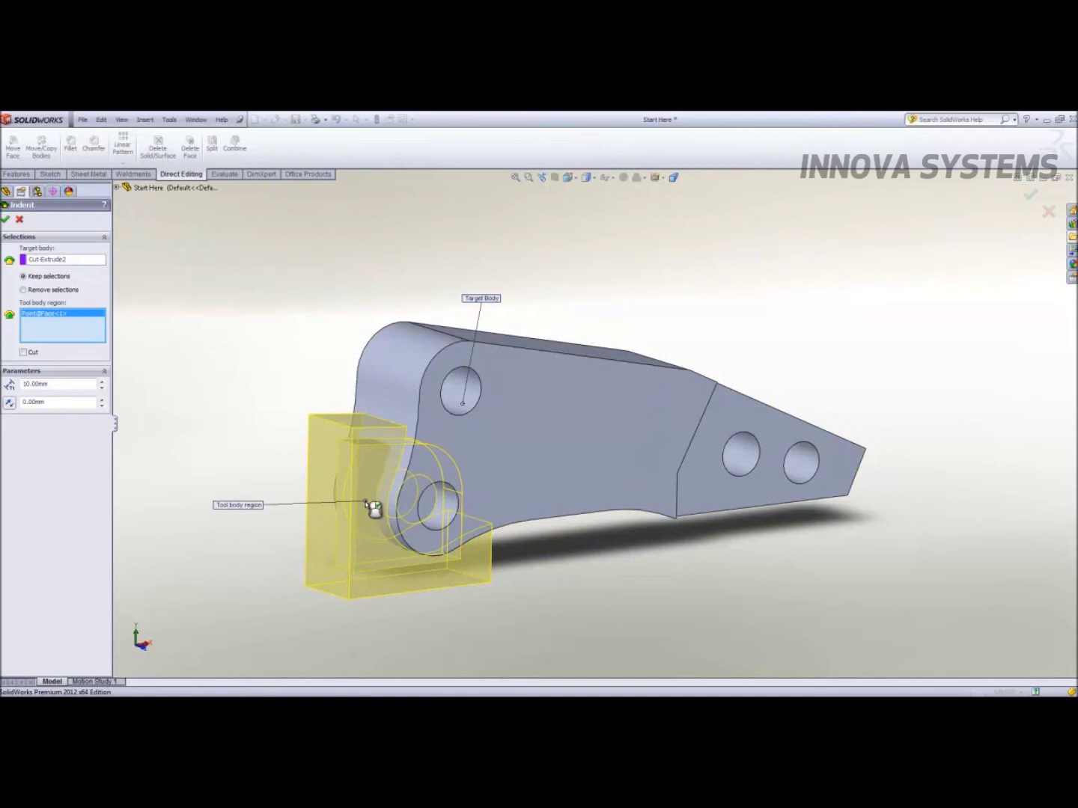
left_click(24, 353)
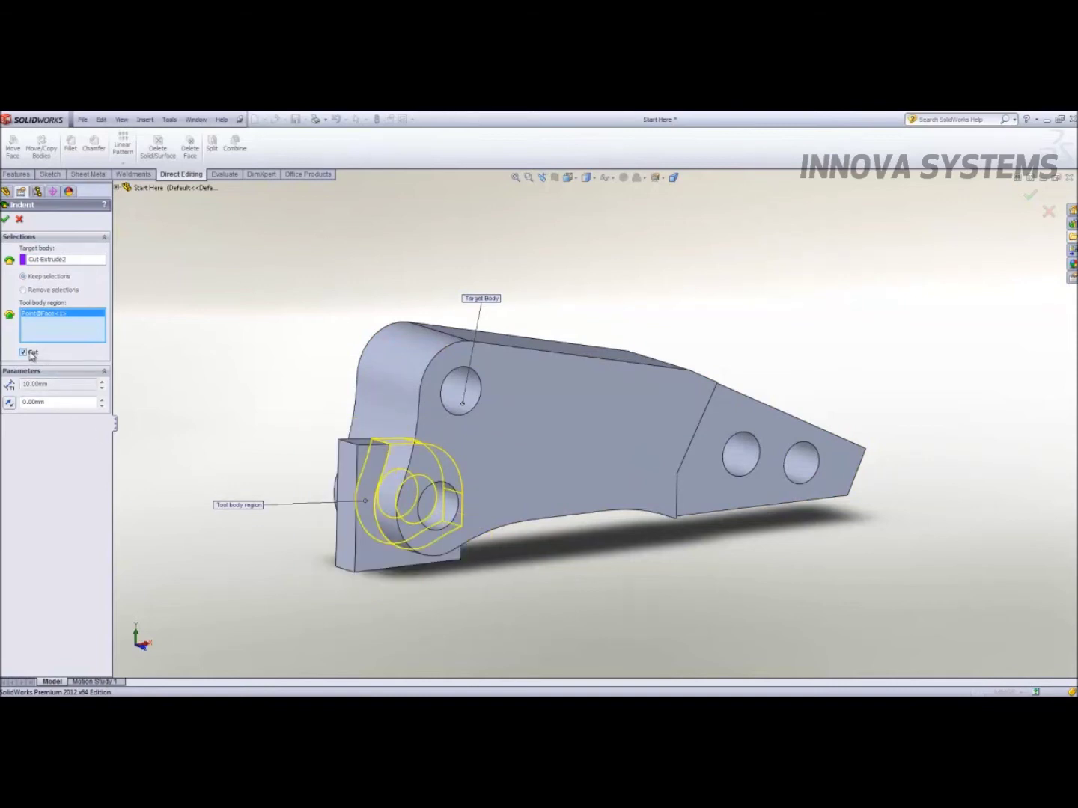
left_click(66, 404)
key("Return")
left_click(54, 404)
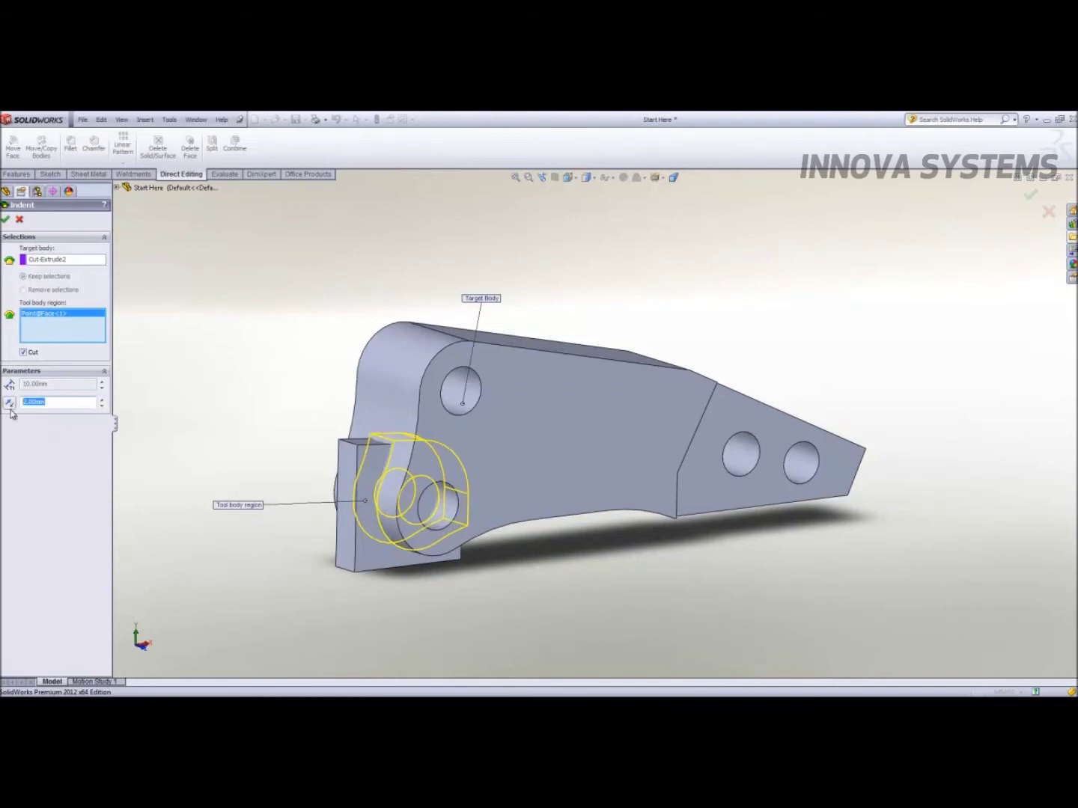
type("5")
key("Return")
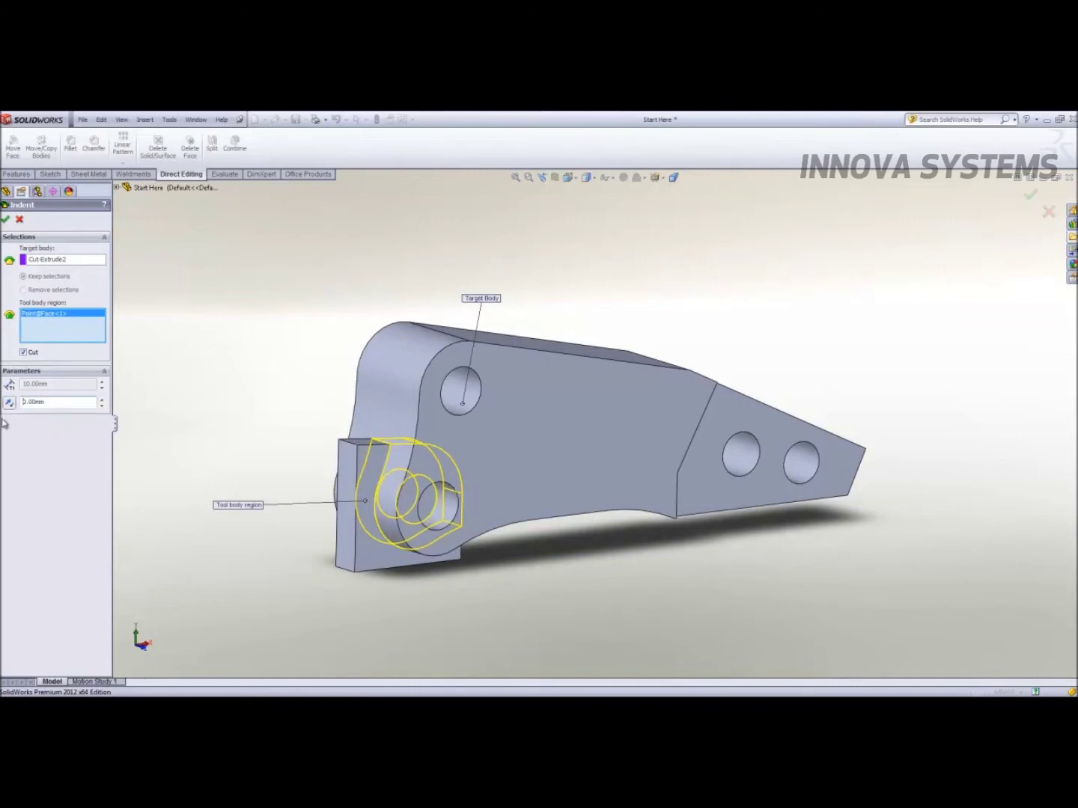
left_click(6, 218)
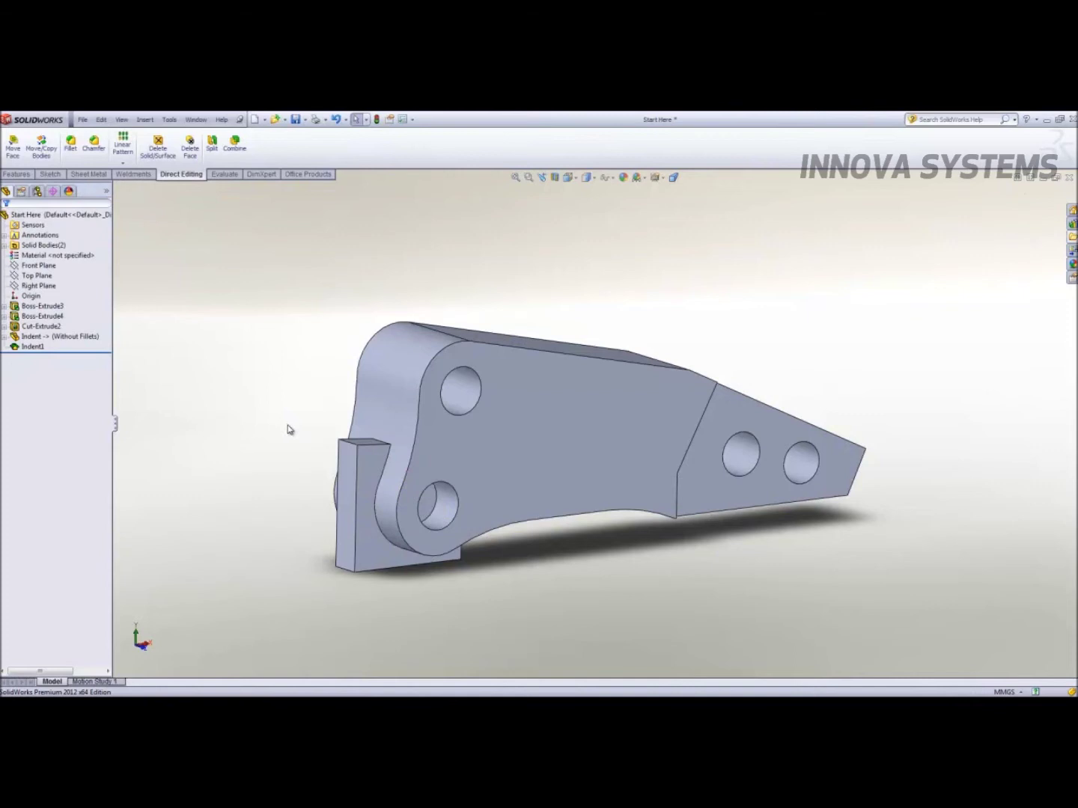
- Hide the leftover Indent tool body
left_click(370, 473)
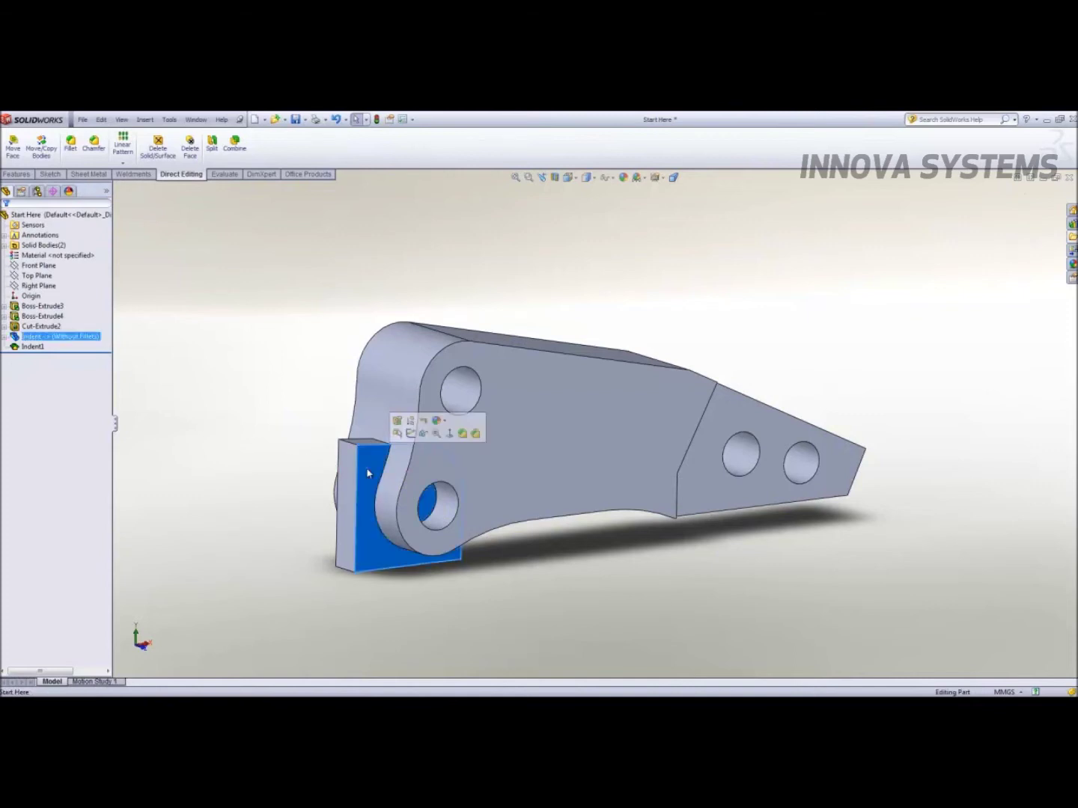
left_click(424, 434)
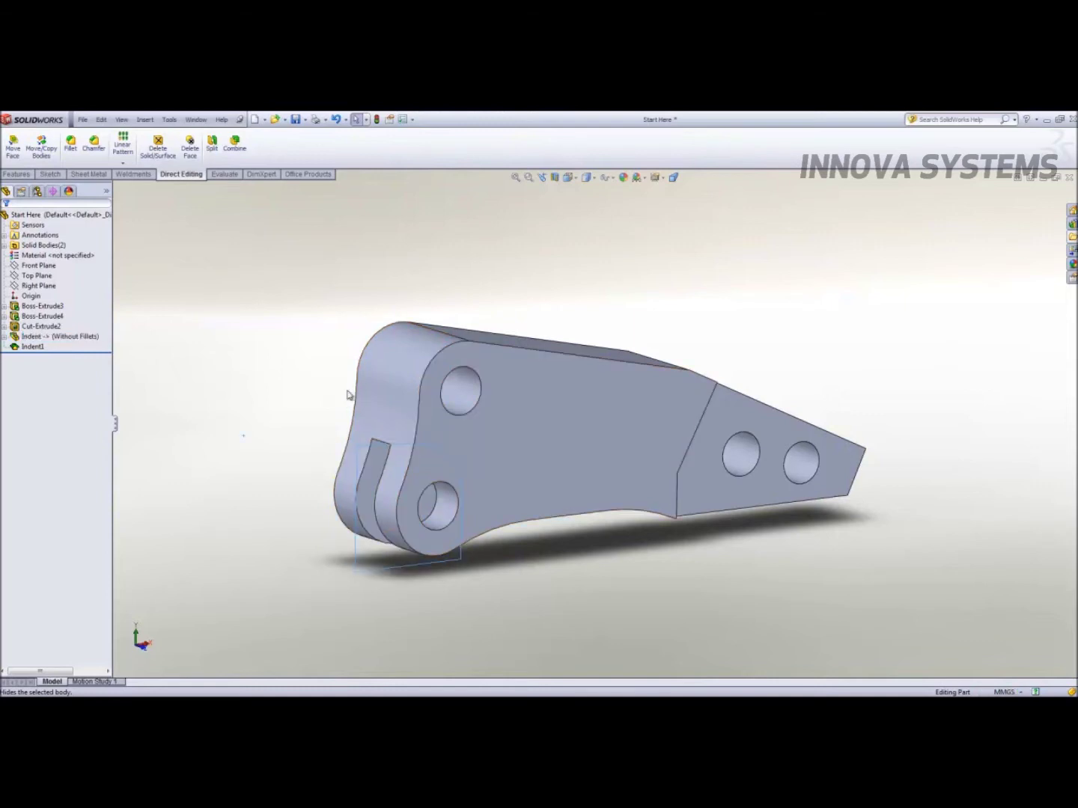
left_click(545, 433)
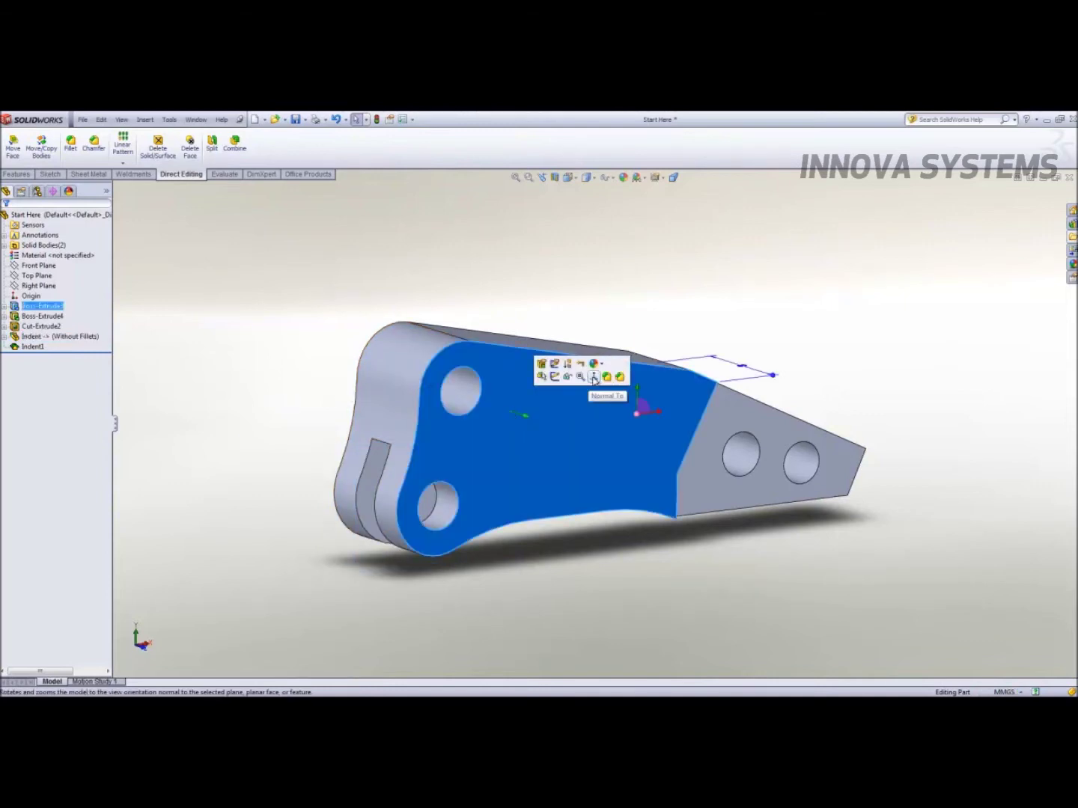
- View the flat face normal-on and paste Sketch1 from Inserted Sketch onto it as Sketch4
left_click(613, 367)
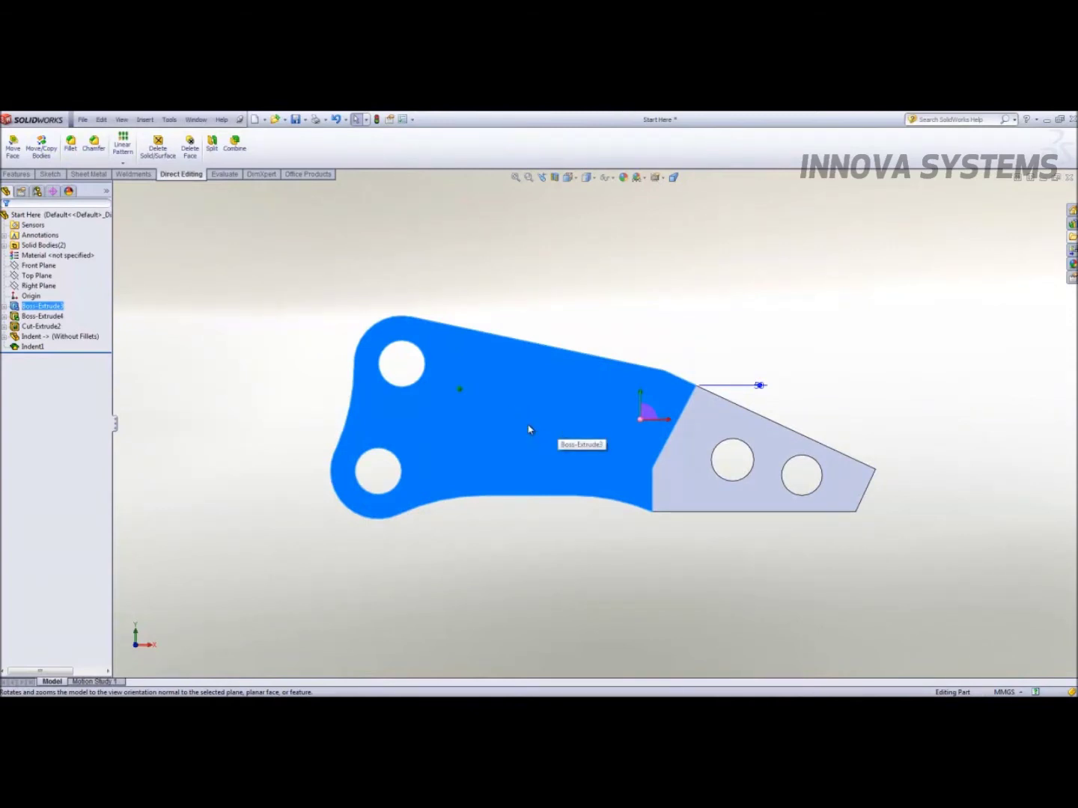
key("ctrl+Tab")
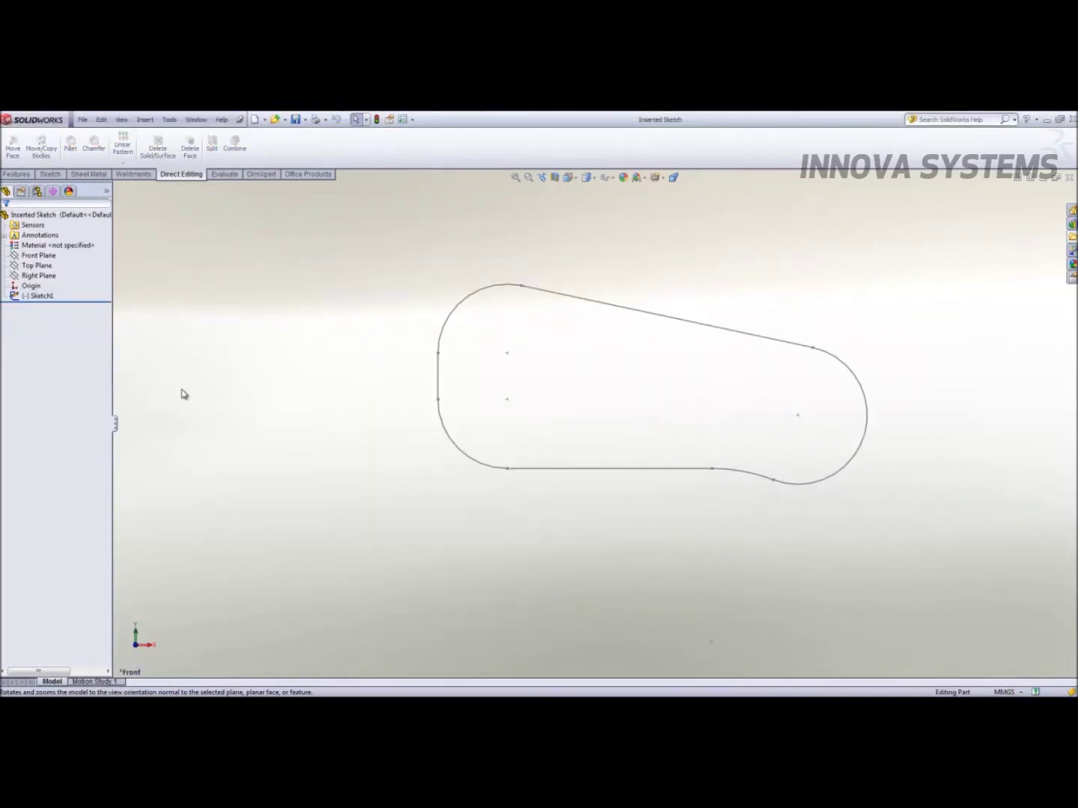
left_click(31, 296)
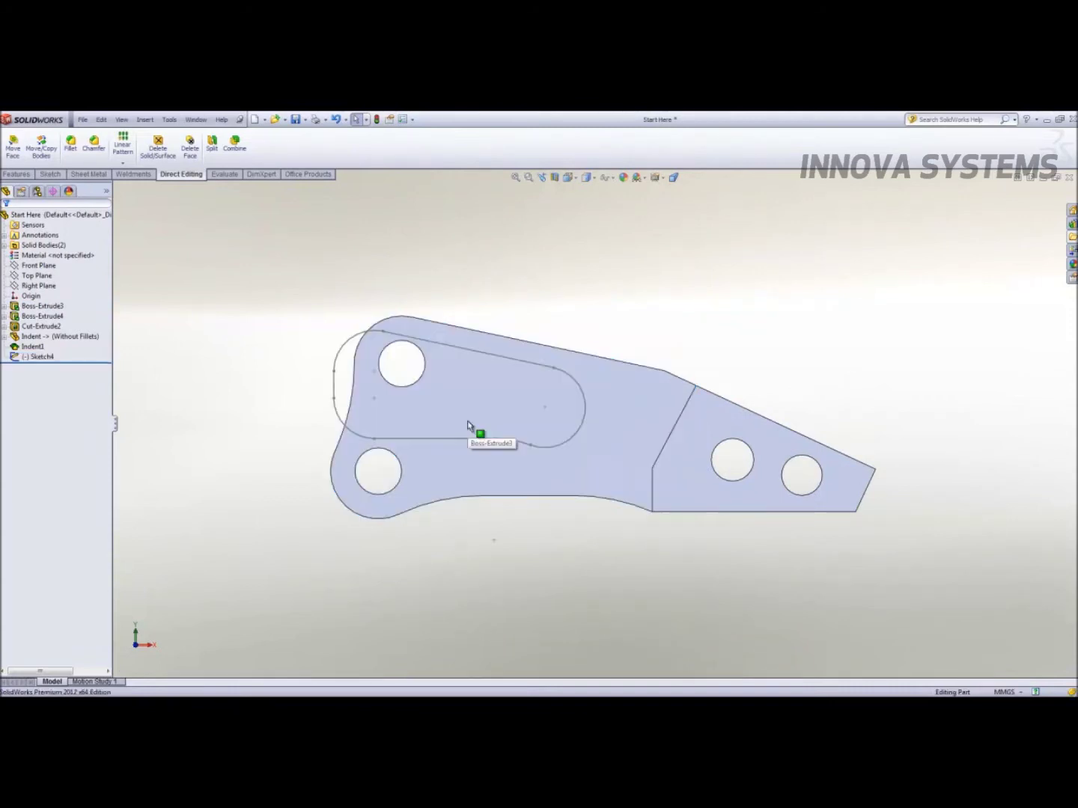
left_click(42, 357)
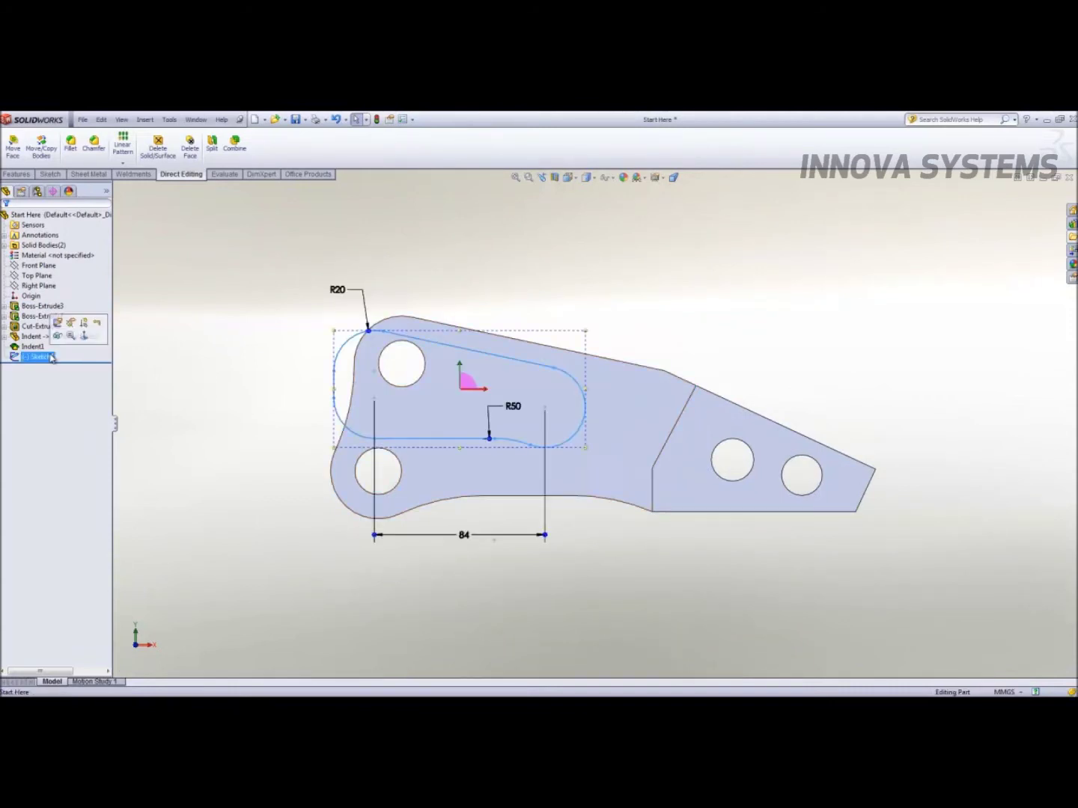
- In Sketch4, dimension the slot's left centre point 50 mm from the origin
left_click(57, 323)
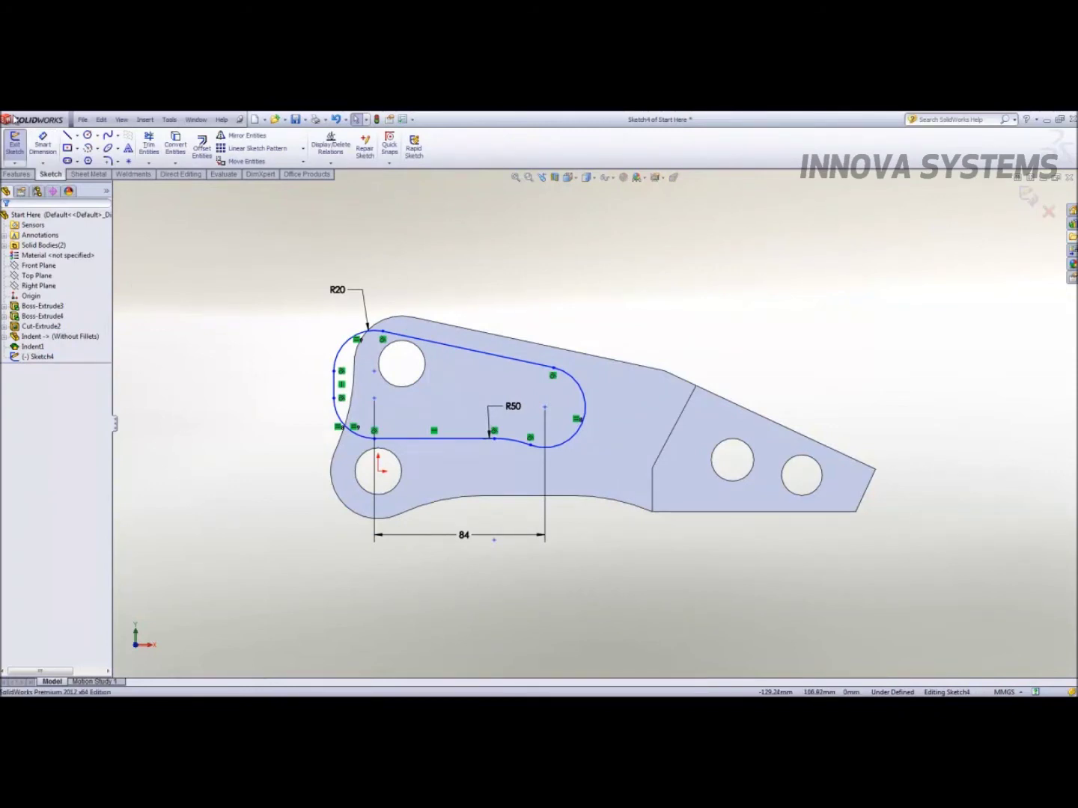
left_click(45, 144)
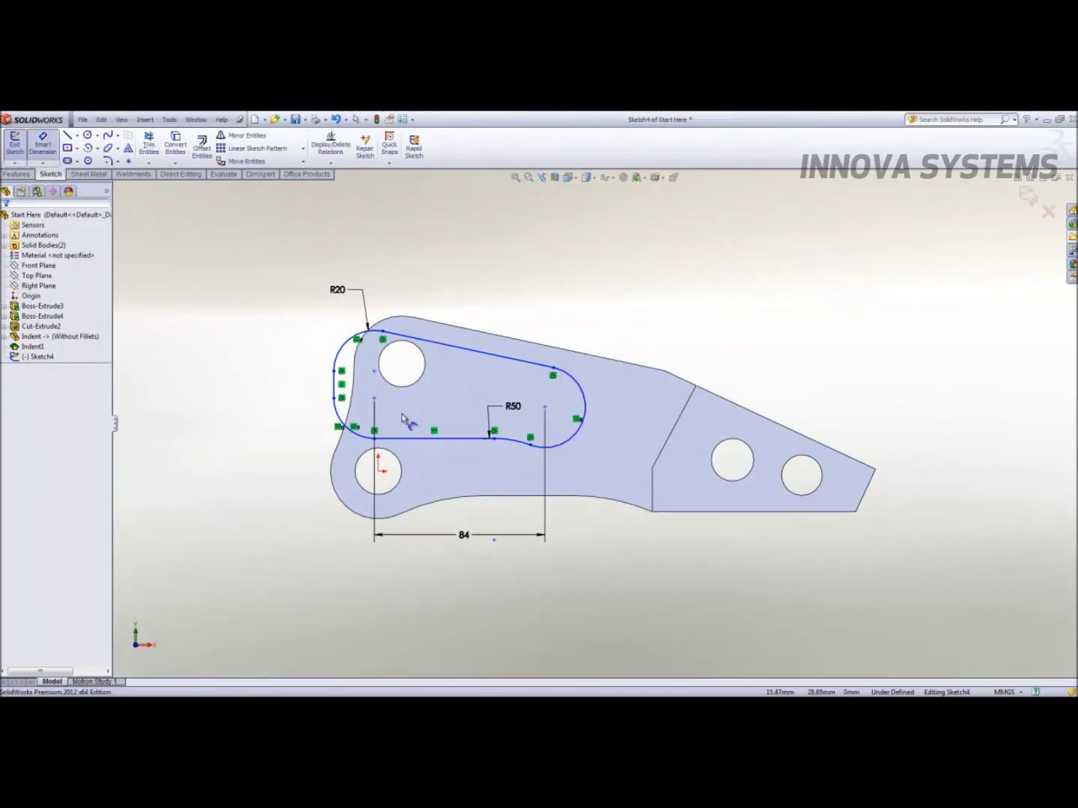
left_click(374, 398)
left_click(379, 470)
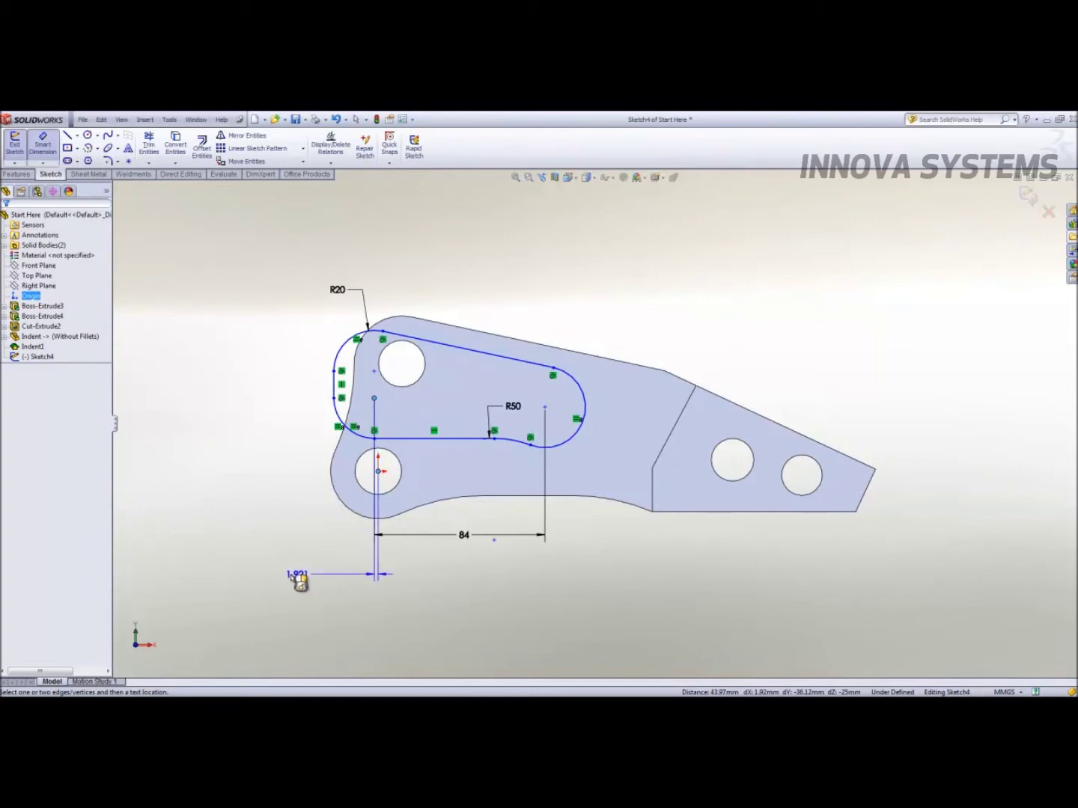
left_click(293, 578)
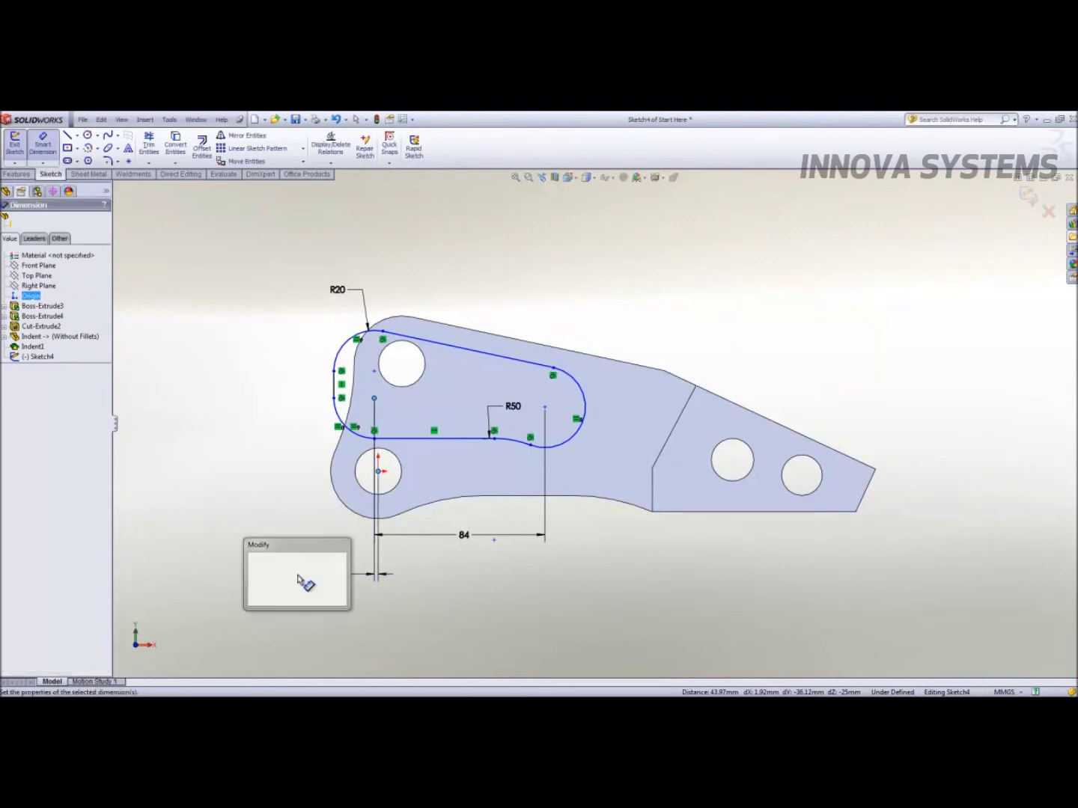
key("Return")
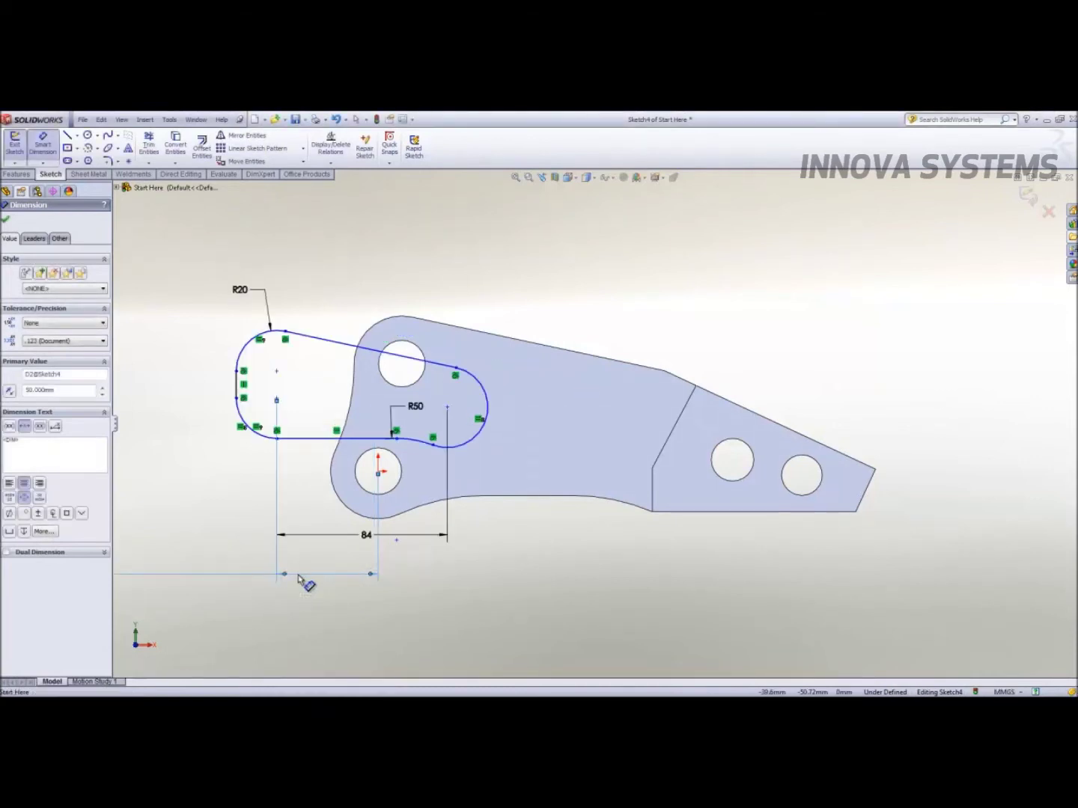
- Move the 50 mm dimension near the part and reverse it so the slot shifts right
key("f")
key("z")
key("z")
key("z")
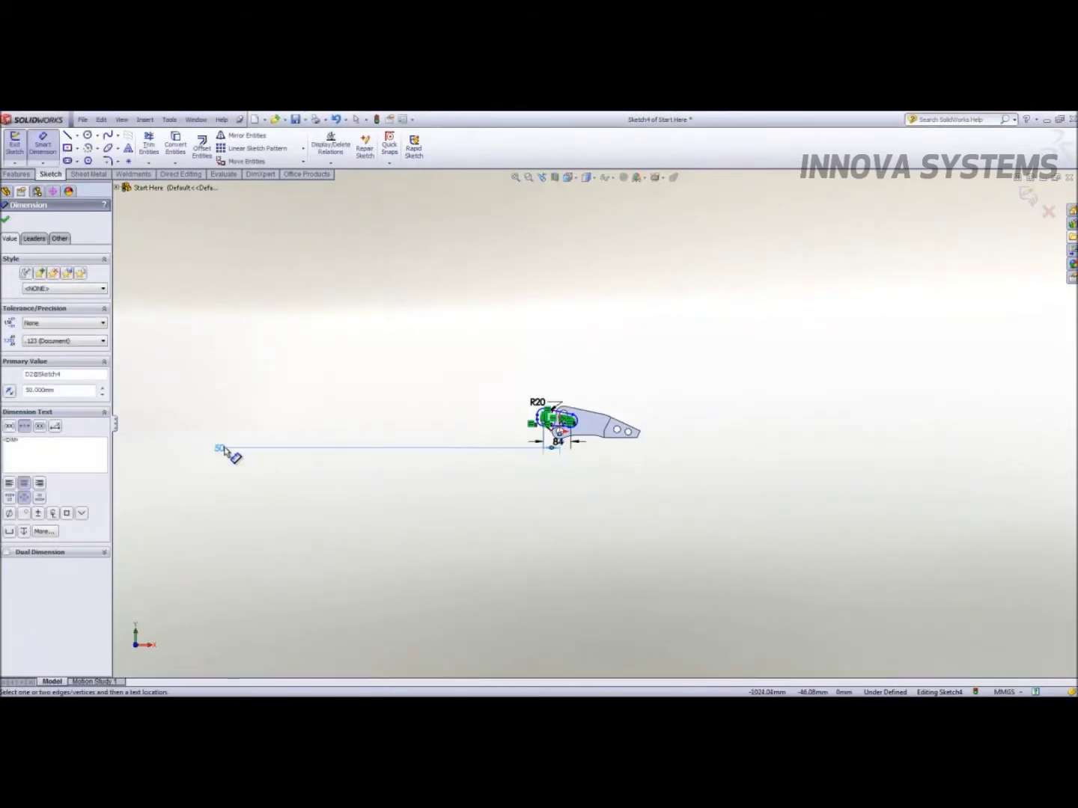
left_click_drag(229, 453, 516, 461)
scroll(554, 453, "down", 10)
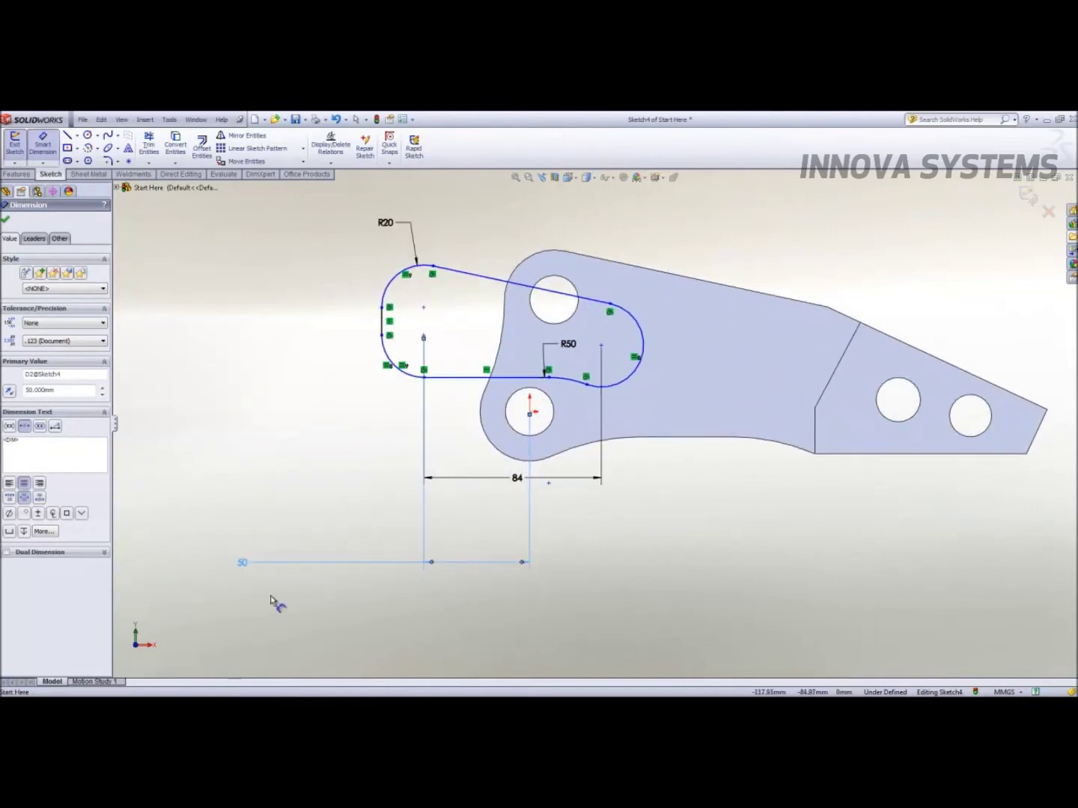
double_click(243, 562)
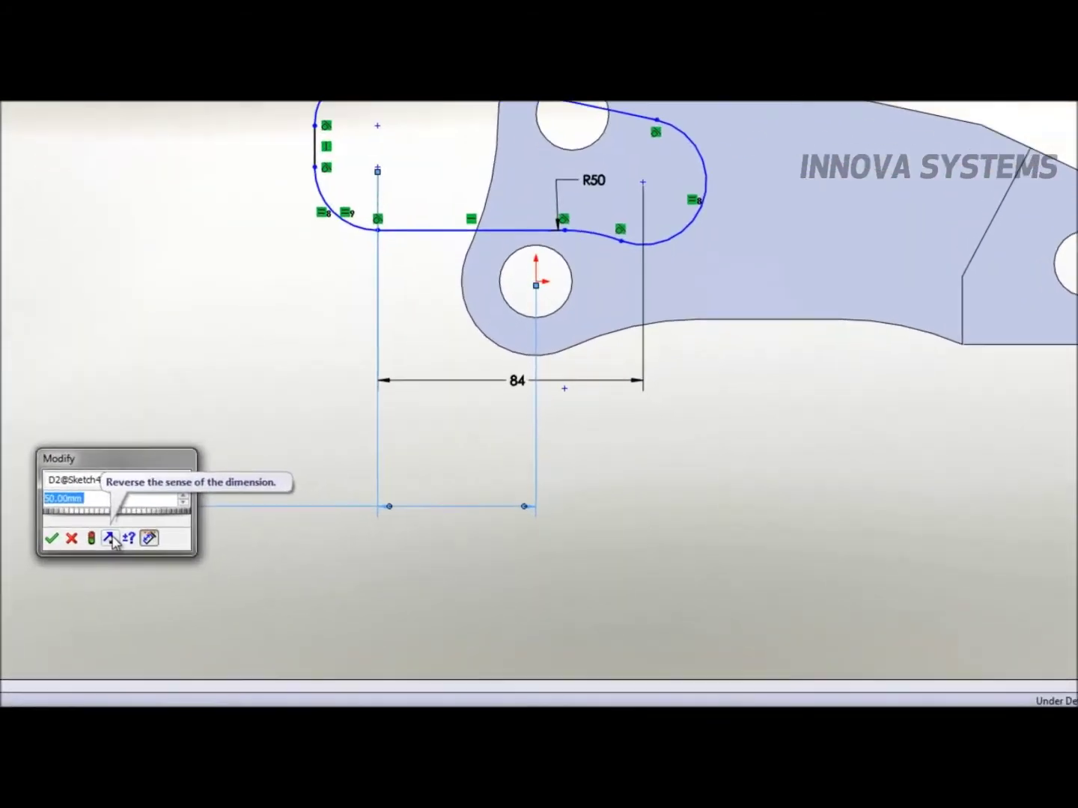
left_click(245, 584)
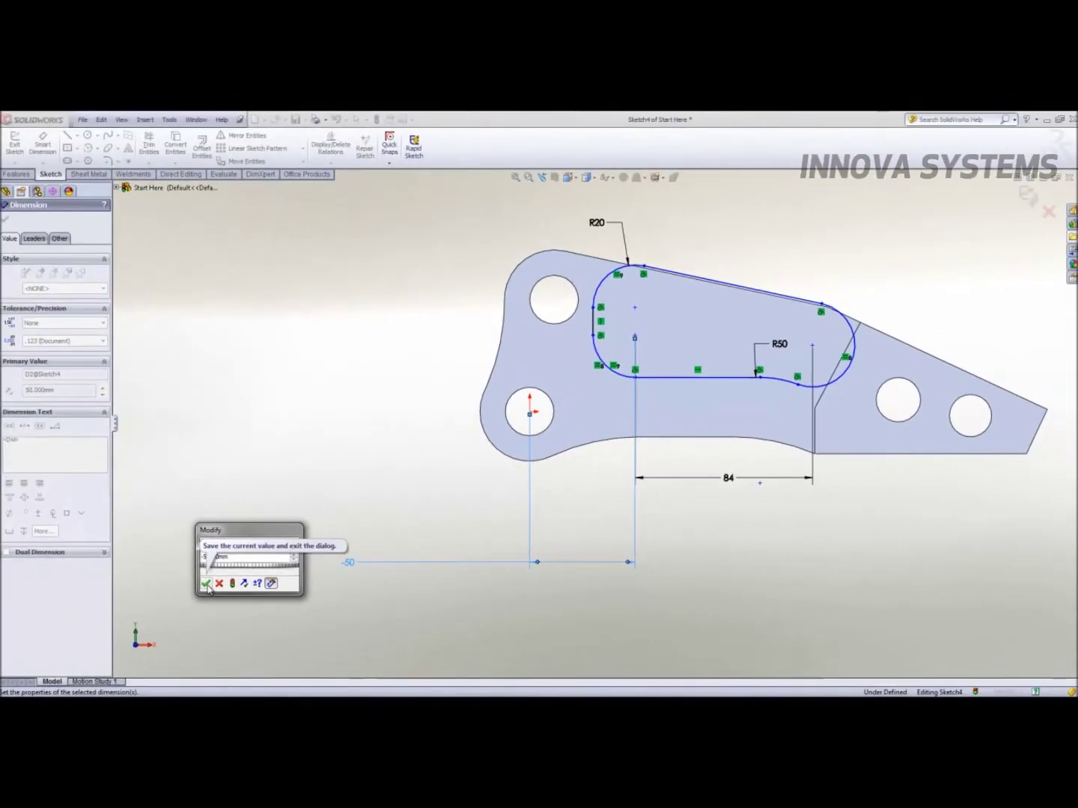
left_click(119, 558)
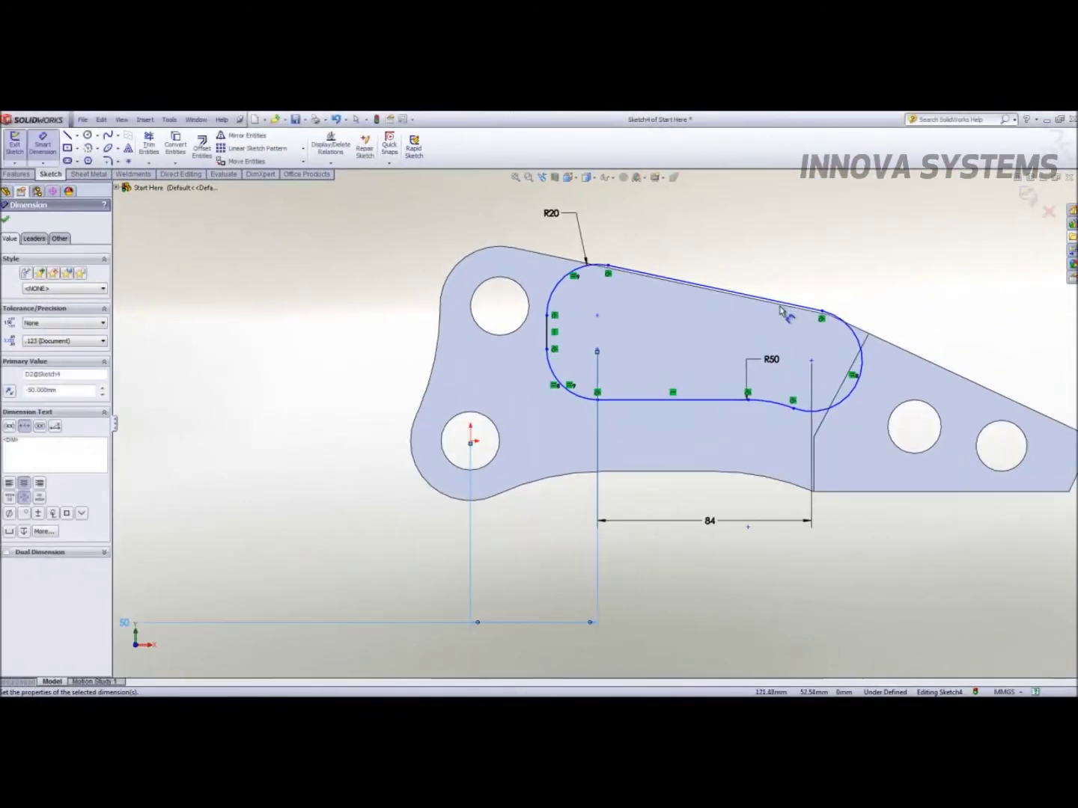
- Dimension the slot 13 mm from both the bottom and top bracket edges
left_click(663, 401)
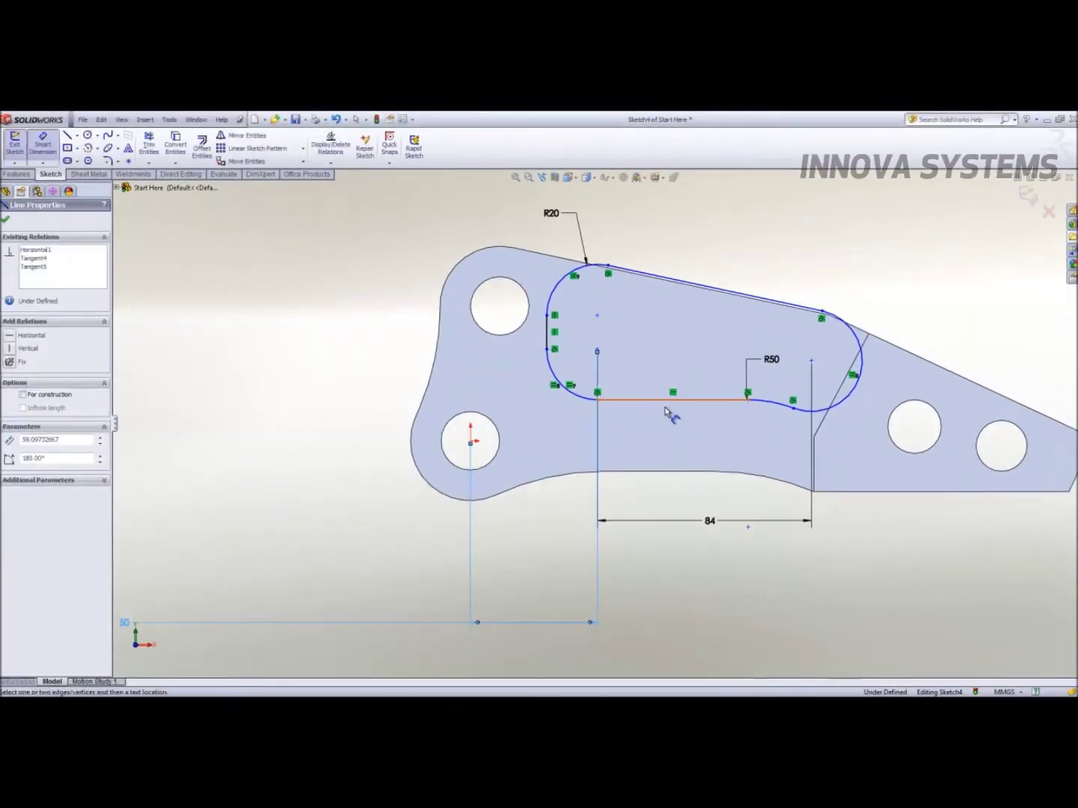
left_click(656, 471)
left_click(659, 554)
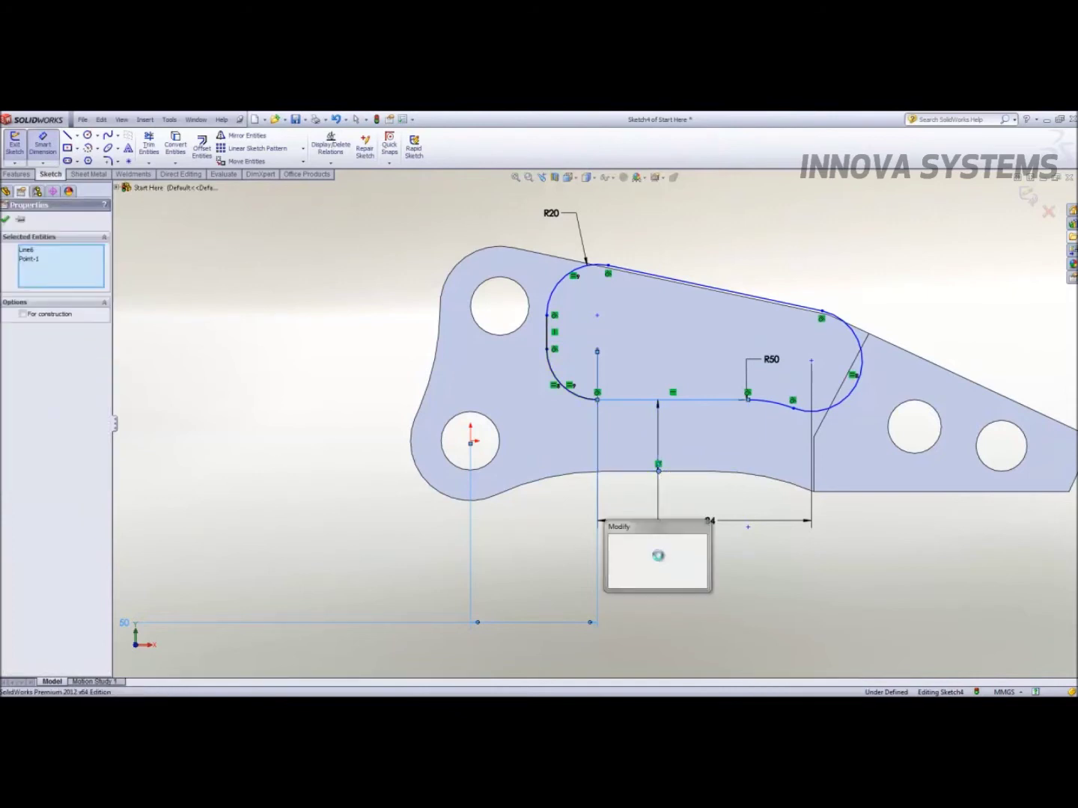
key("Return")
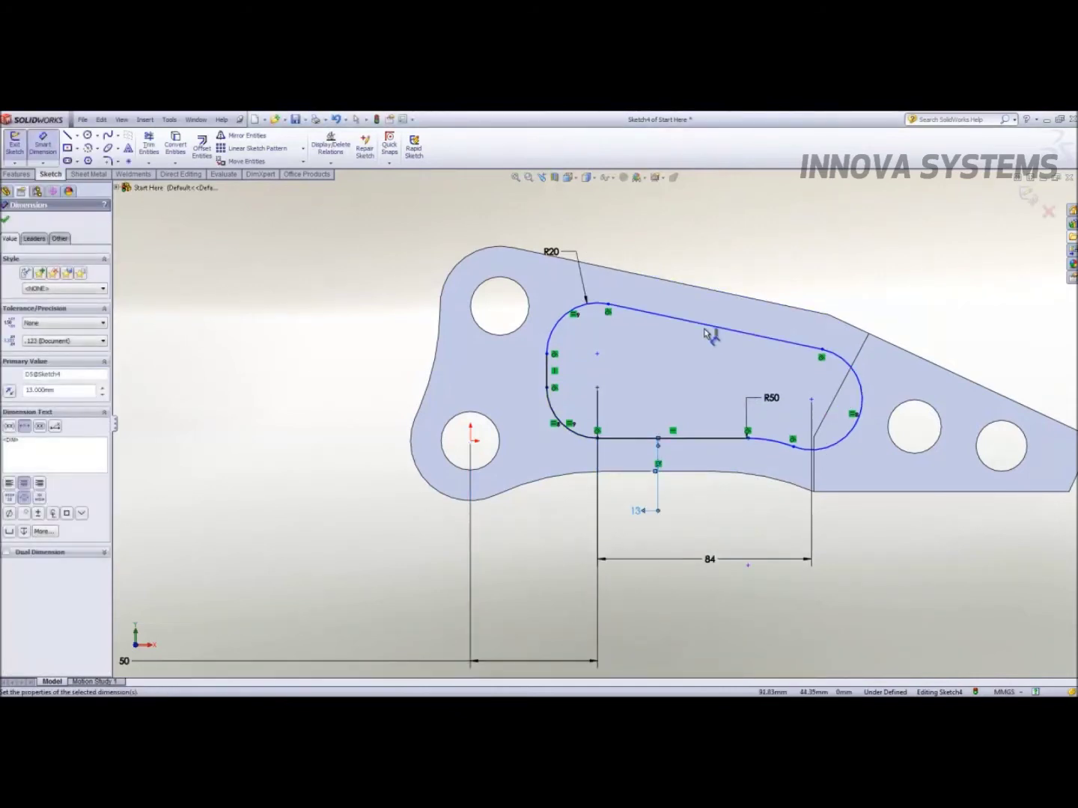
left_click(707, 327)
left_click(718, 291)
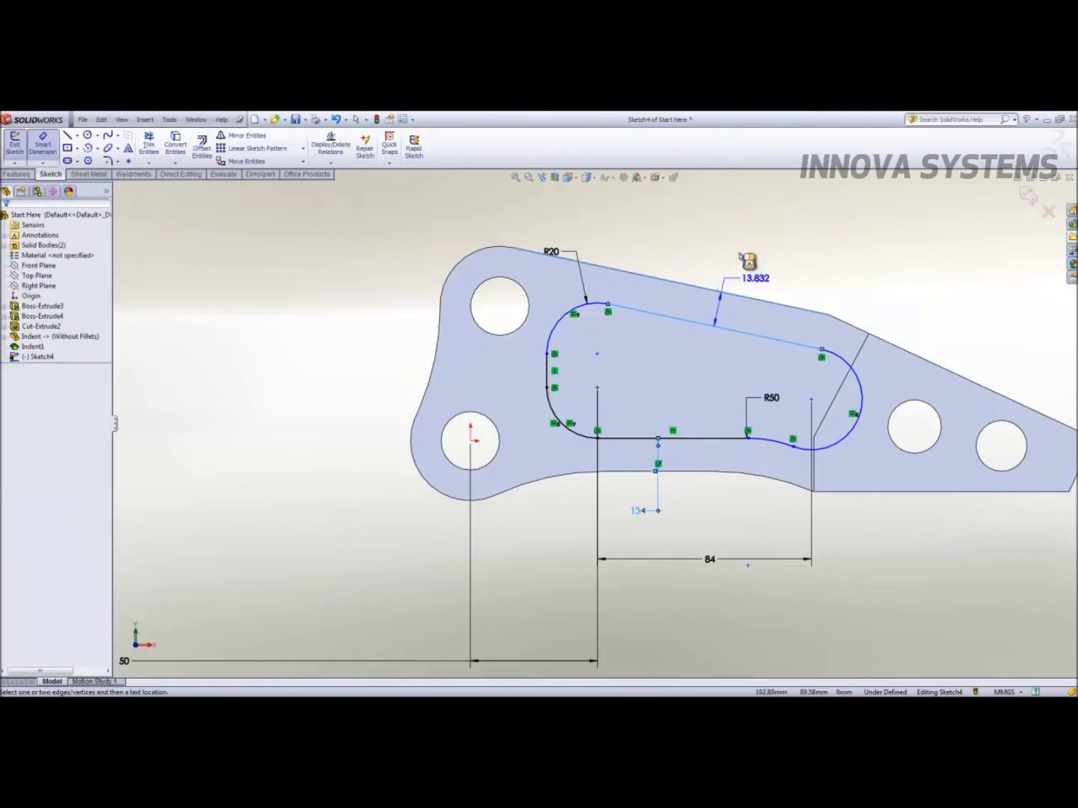
left_click(755, 247)
type("13")
key("Return")
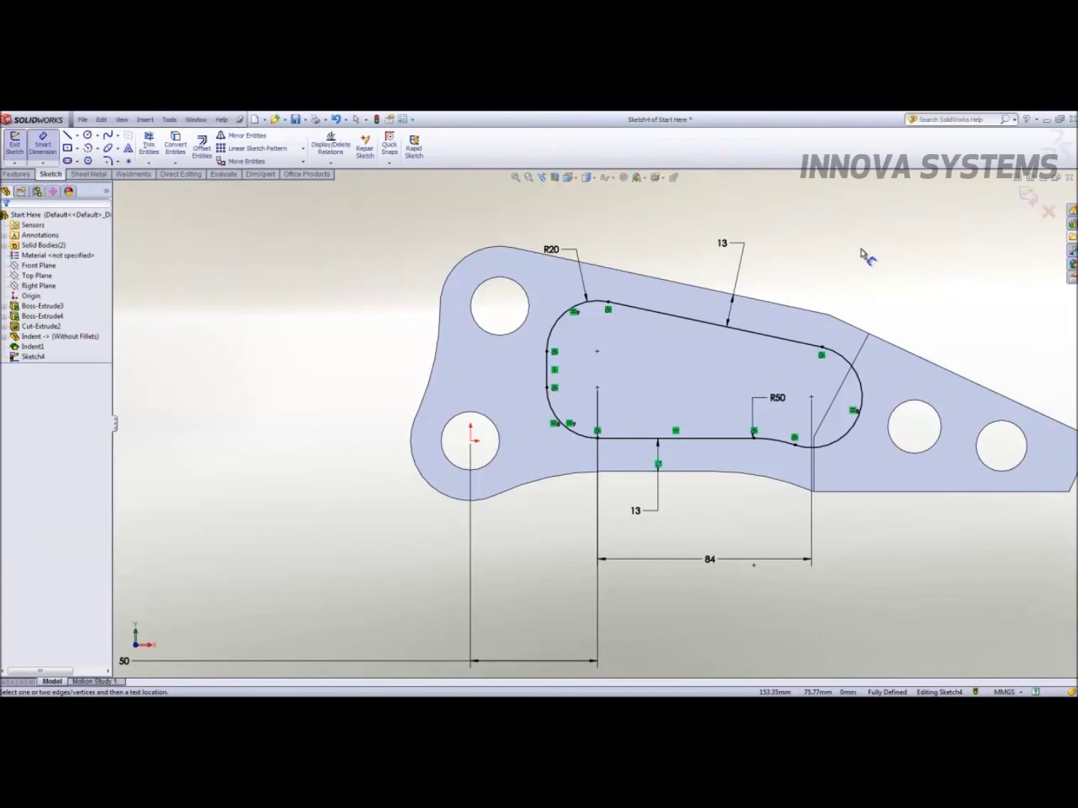
- Exit the sketch and show the part in a fitted isometric view
left_click(1028, 196)
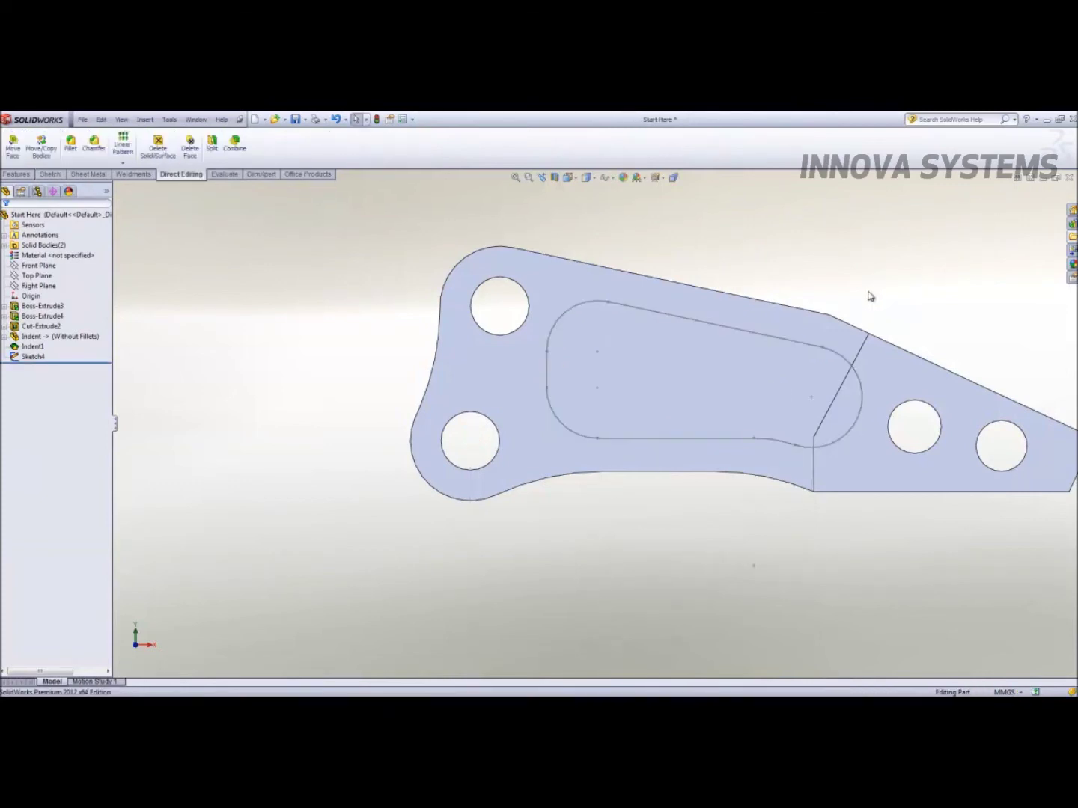
key("ctrl+7")
key("f")
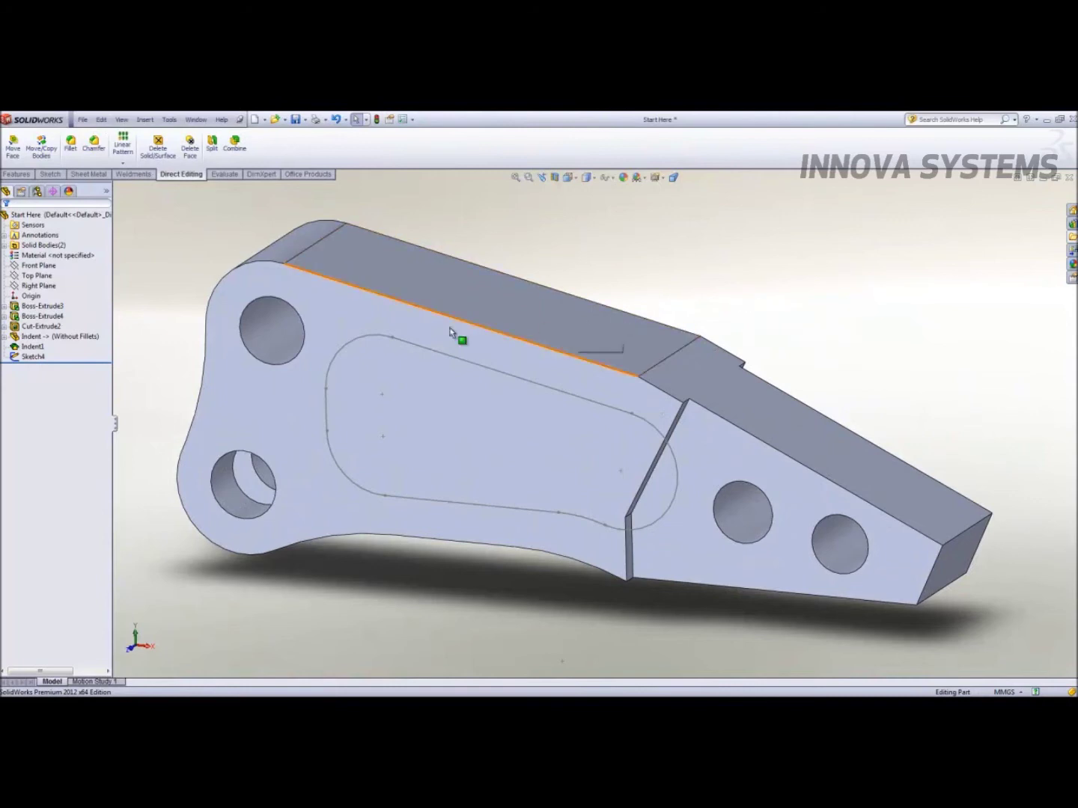
- Enable the Surfaces command tab in the CommandManager
right_click(140, 174)
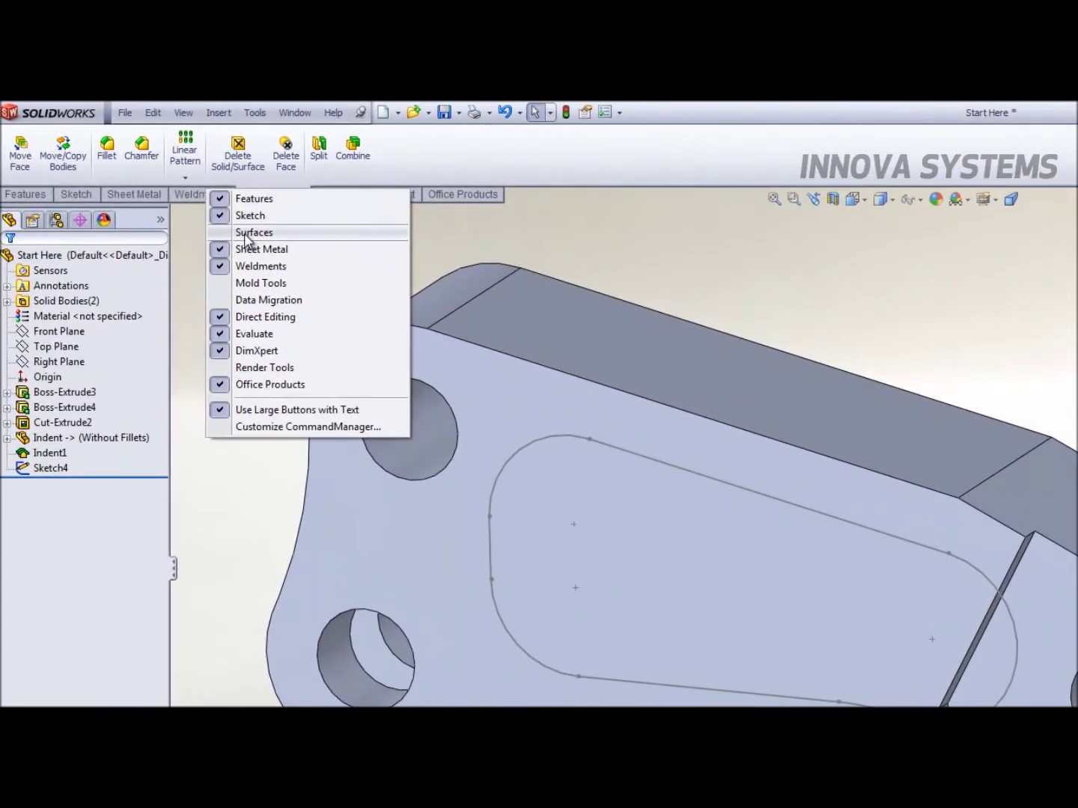
left_click(165, 201)
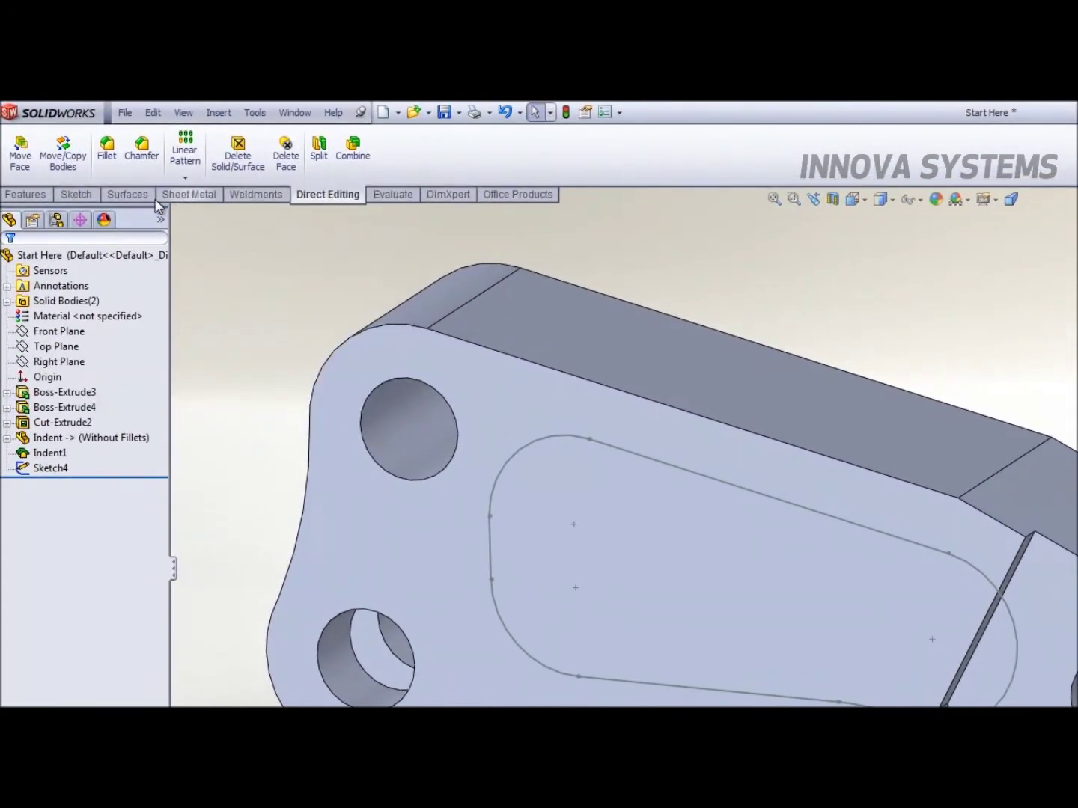
left_click(128, 194)
- Extrude the slot outline as a surface Up To Surface, ending at the bracket's far face
left_click(28, 153)
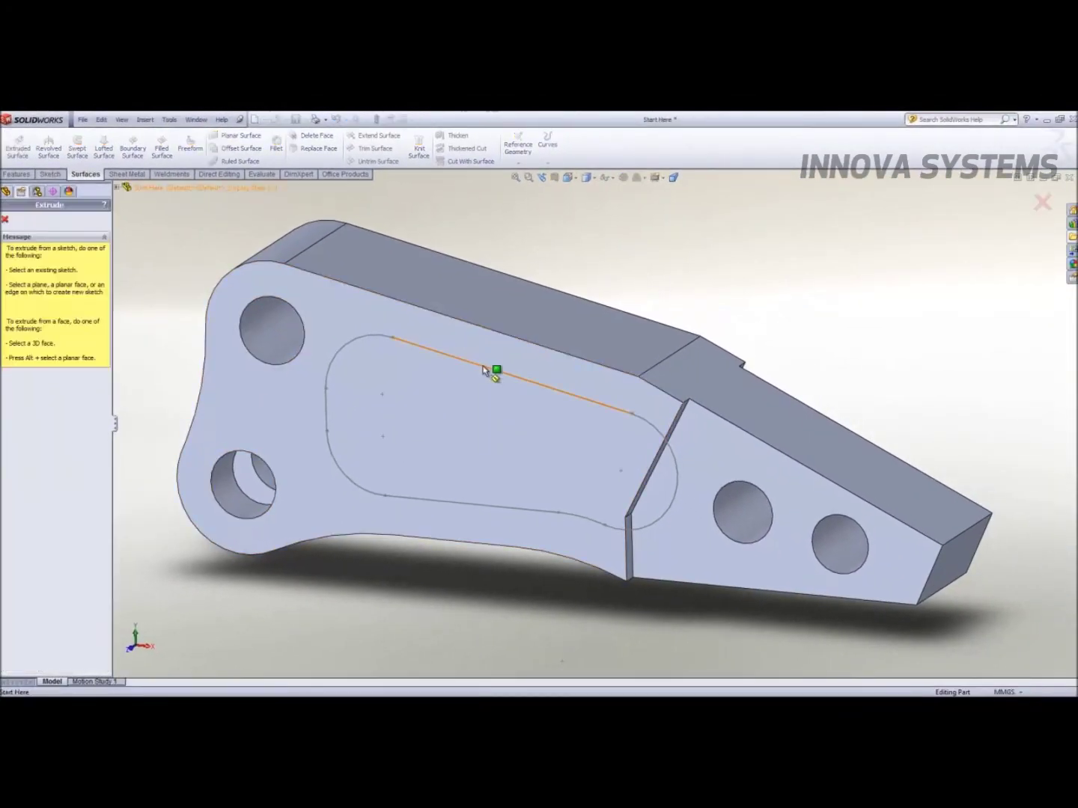
left_click(482, 369)
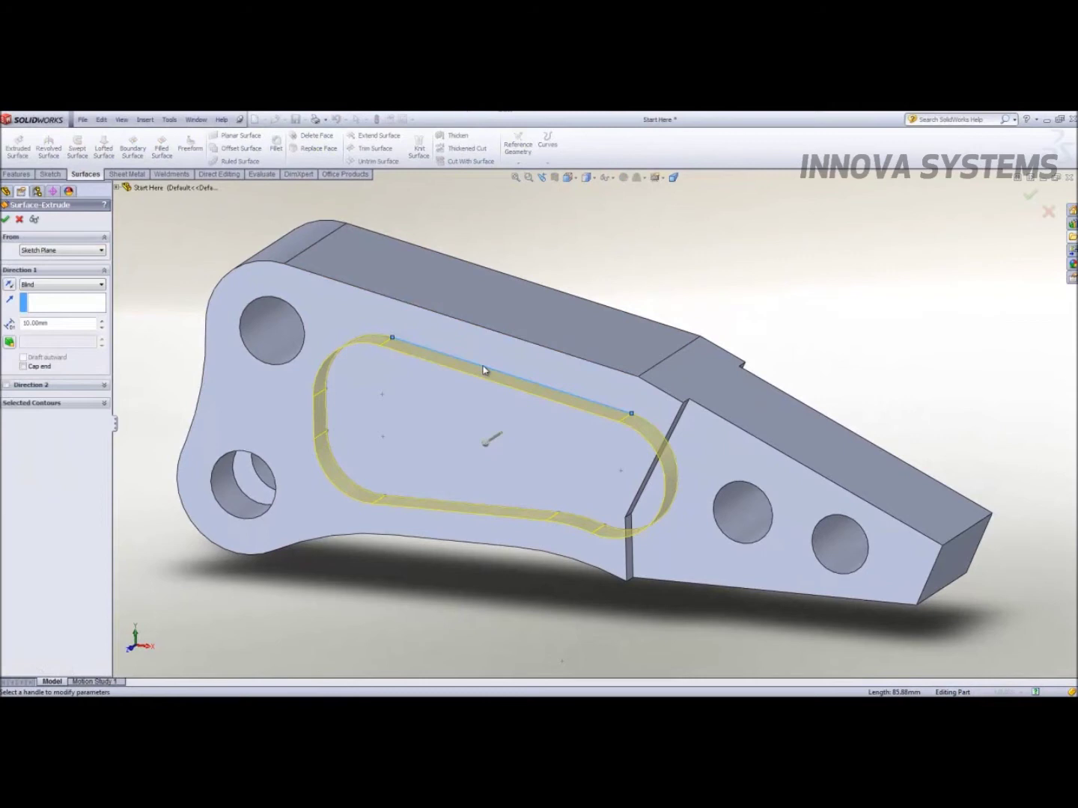
left_click(60, 285)
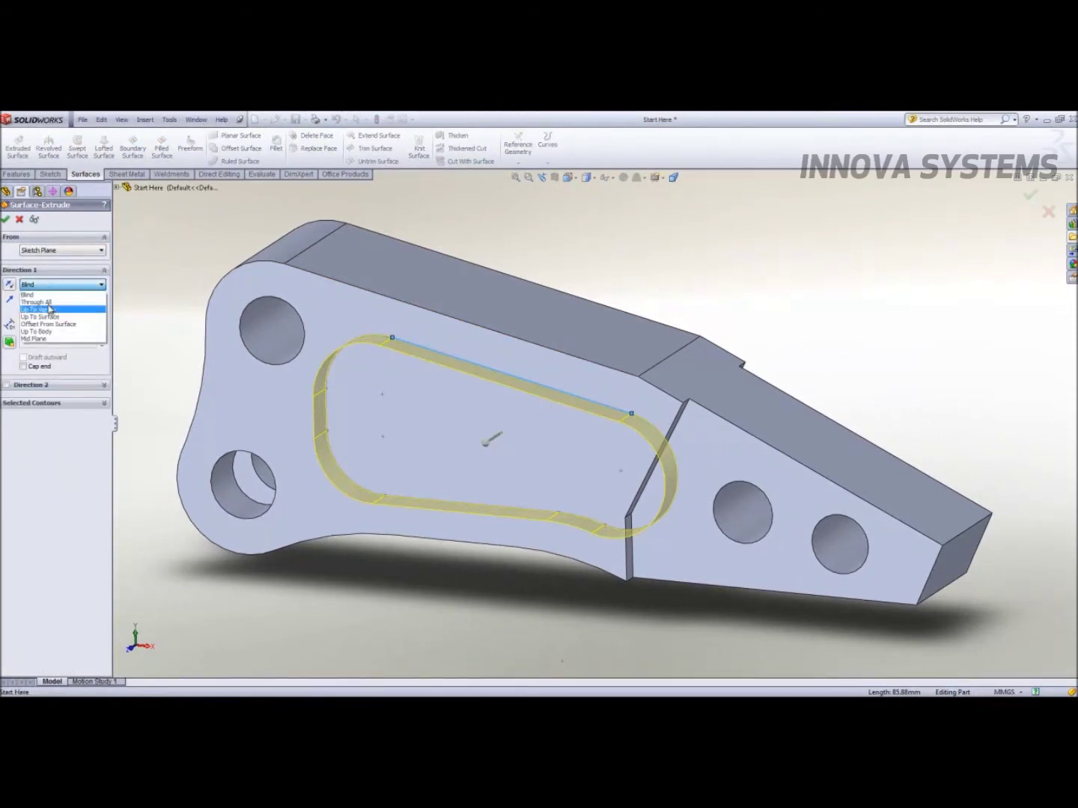
left_click(42, 317)
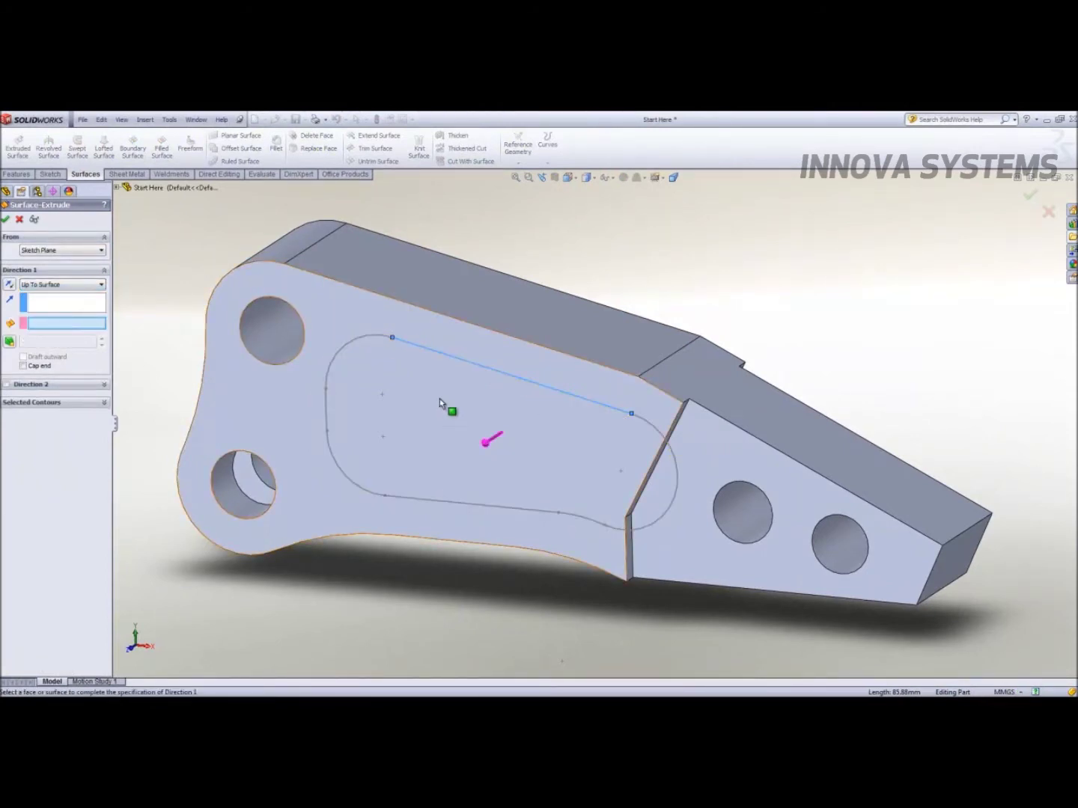
right_click(439, 399)
left_click(458, 408)
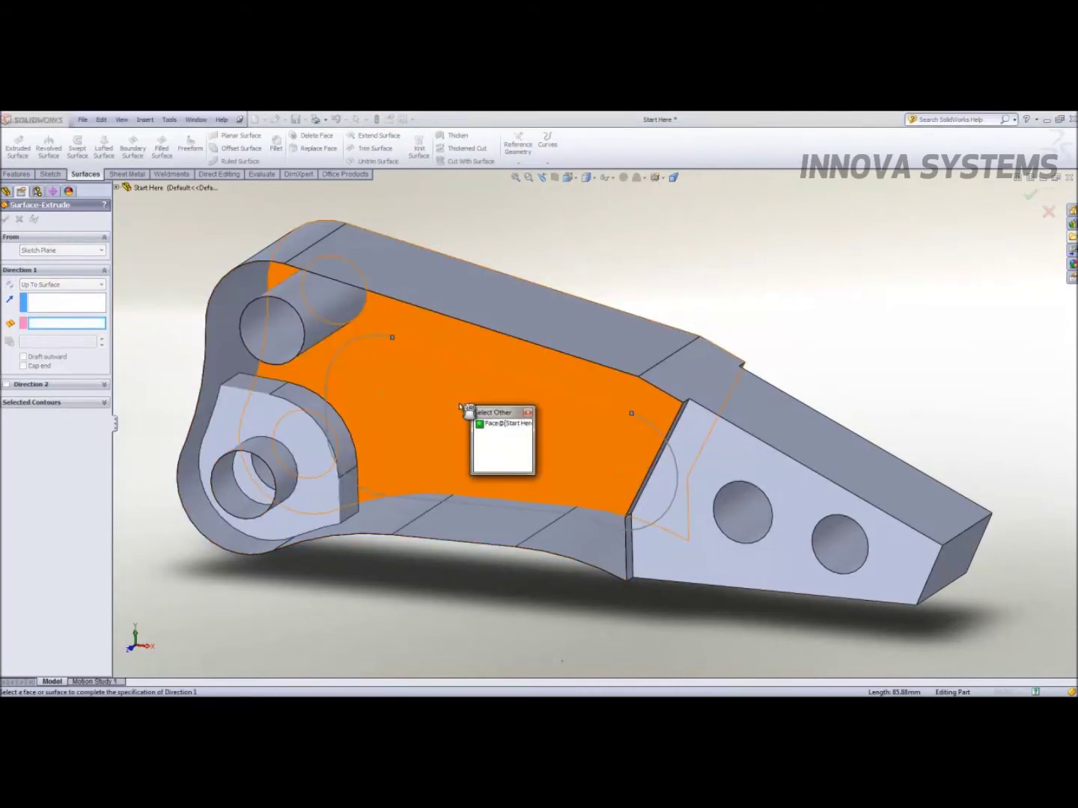
left_click(441, 400)
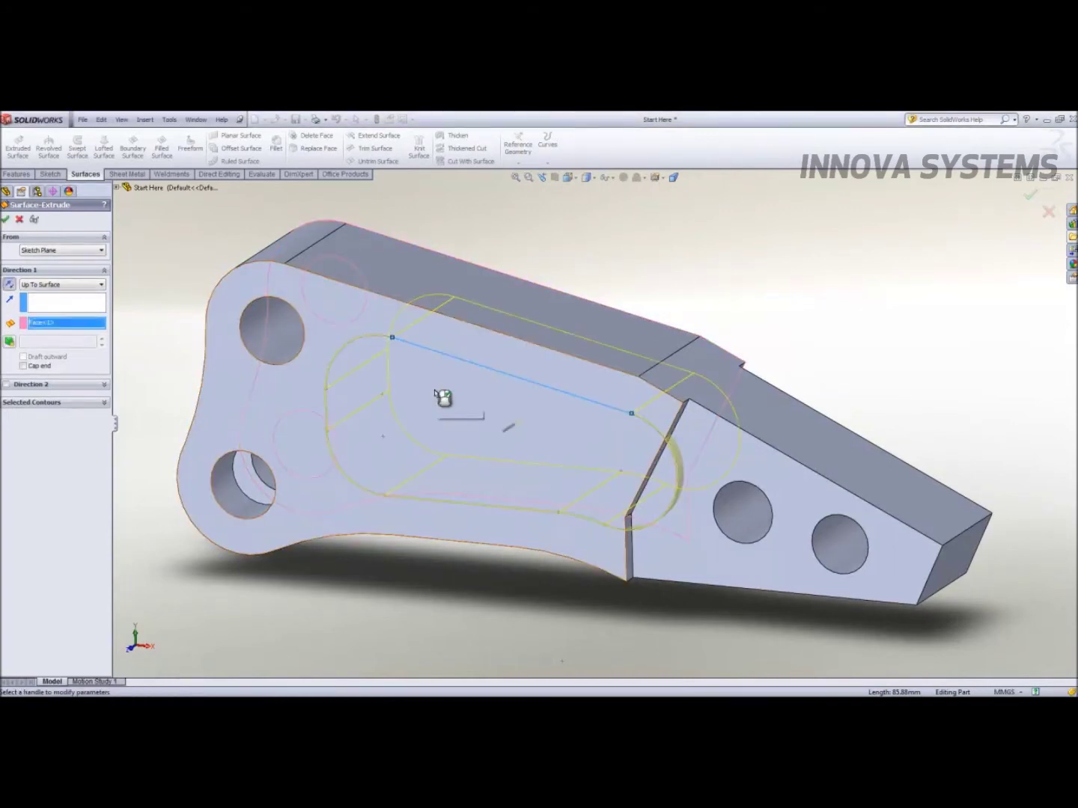
key("Return")
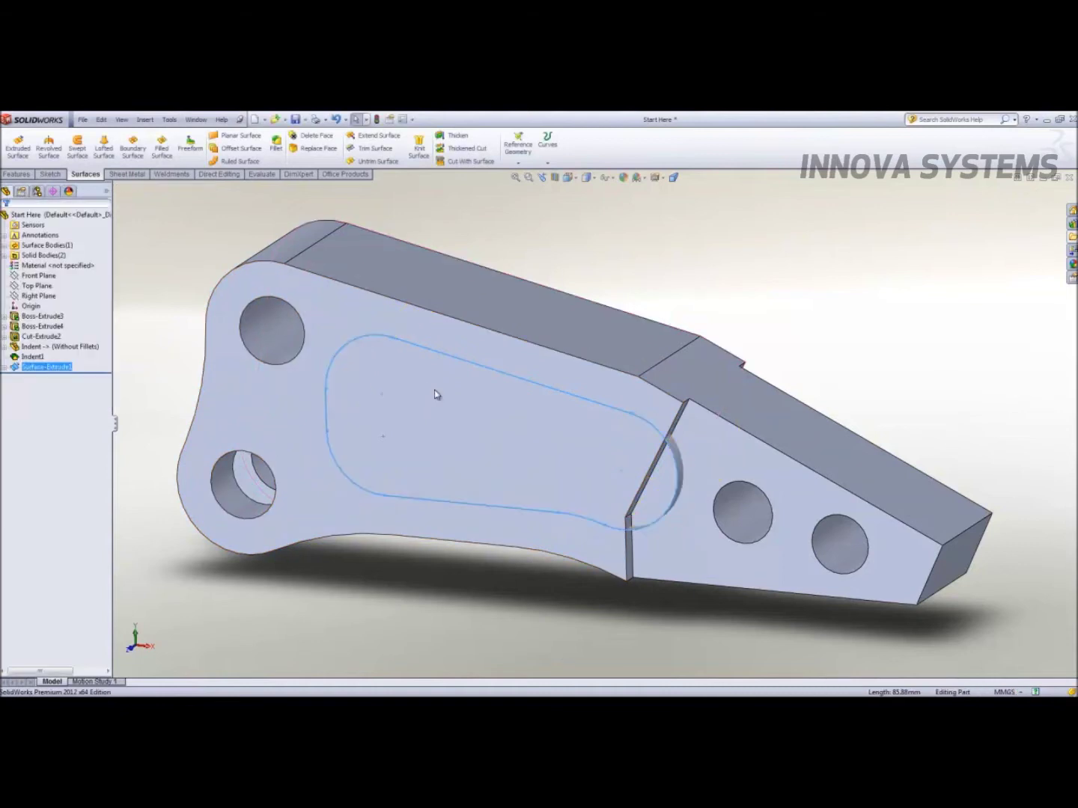
left_click(759, 255)
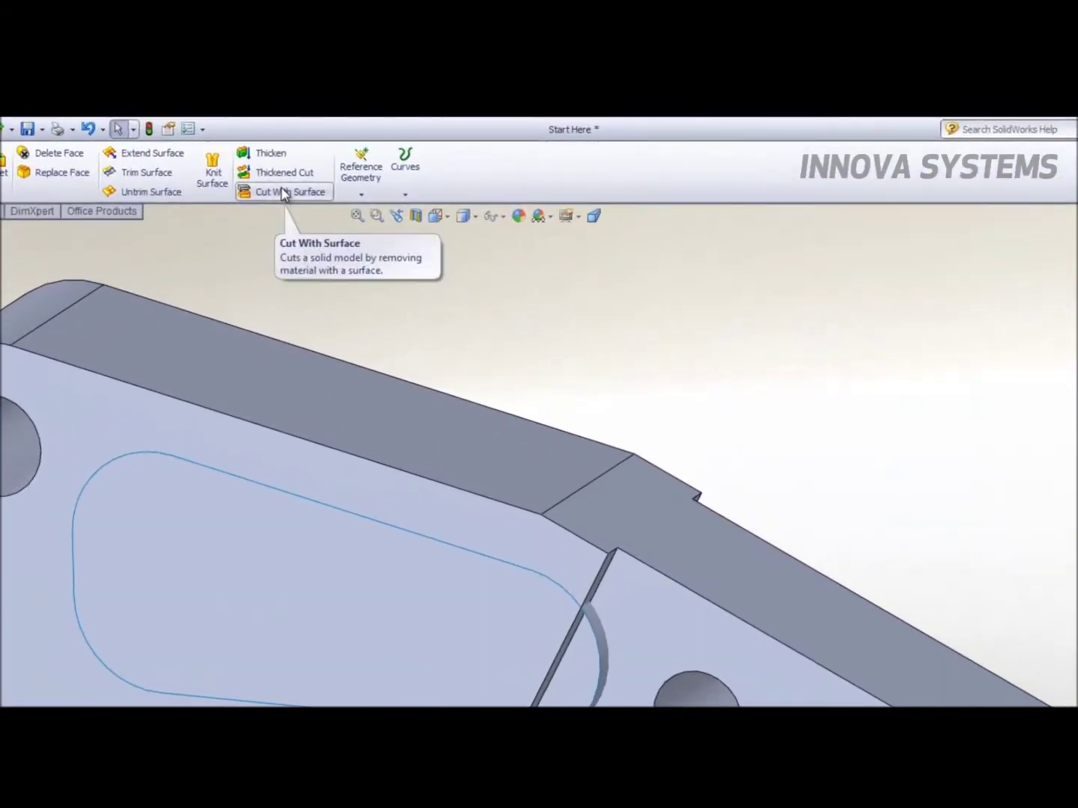
- Cut the bracket with Surface-Extrude1 so the slot goes through, then inspect the slot edge
left_click(469, 161)
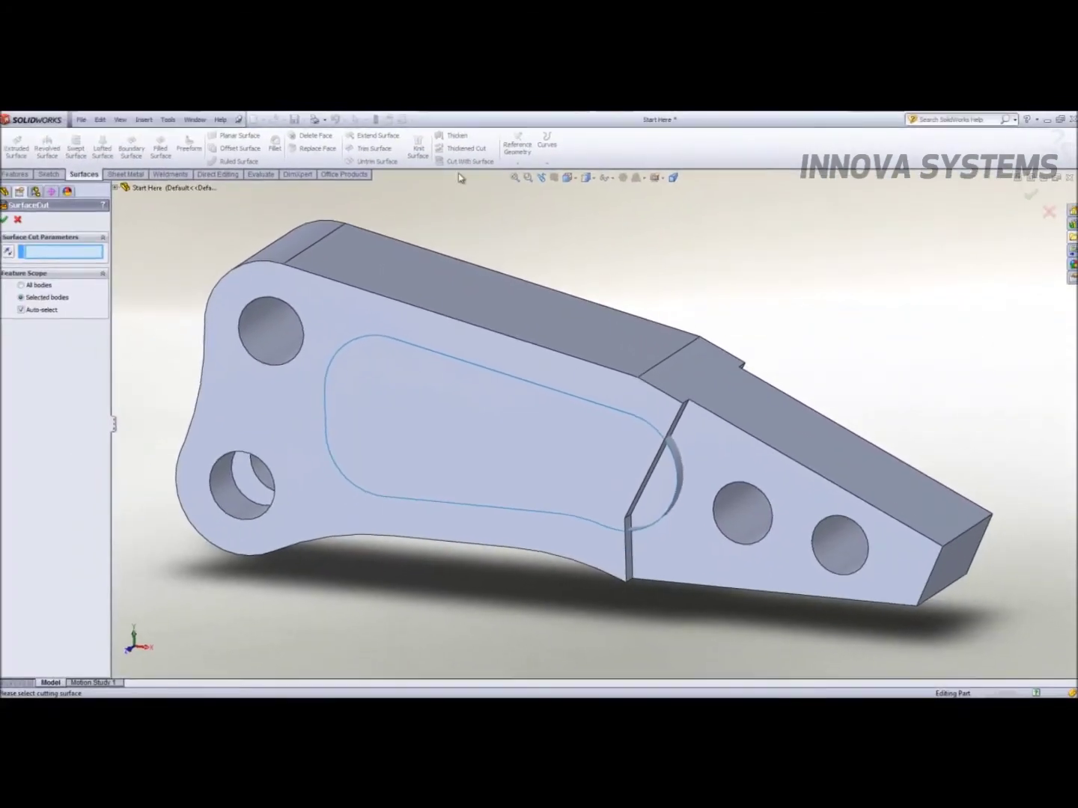
left_click(690, 484)
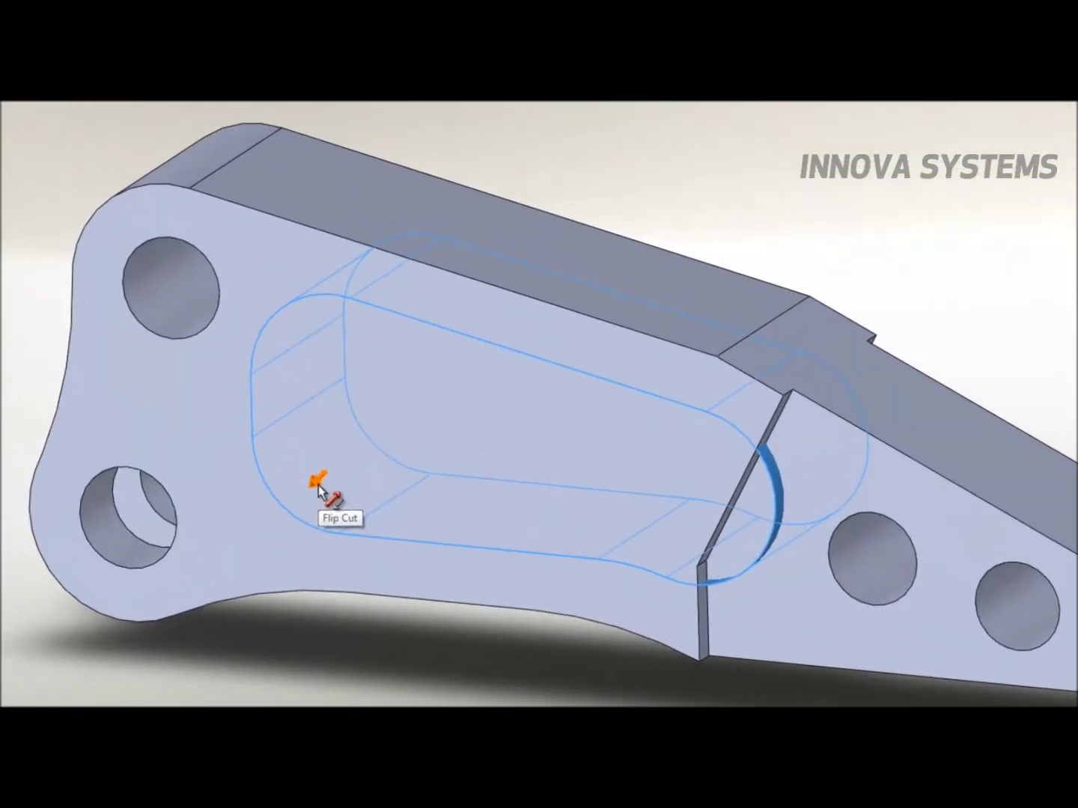
right_click(317, 484)
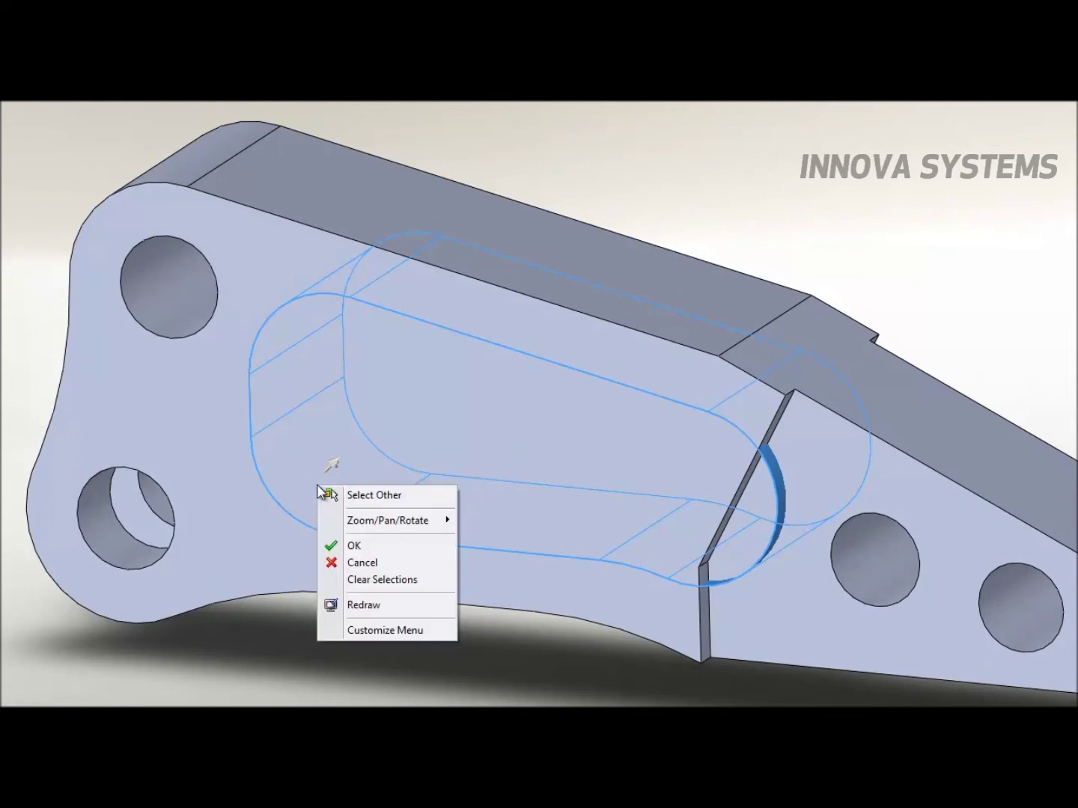
left_click(330, 547)
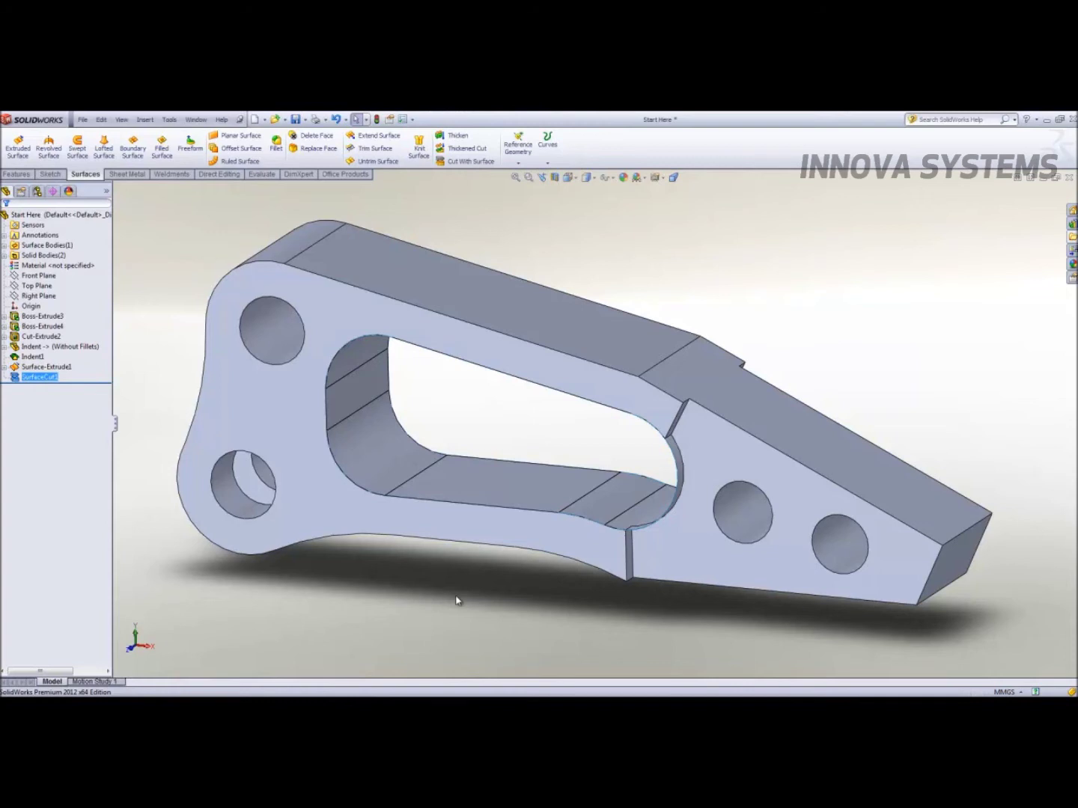
left_click(682, 485)
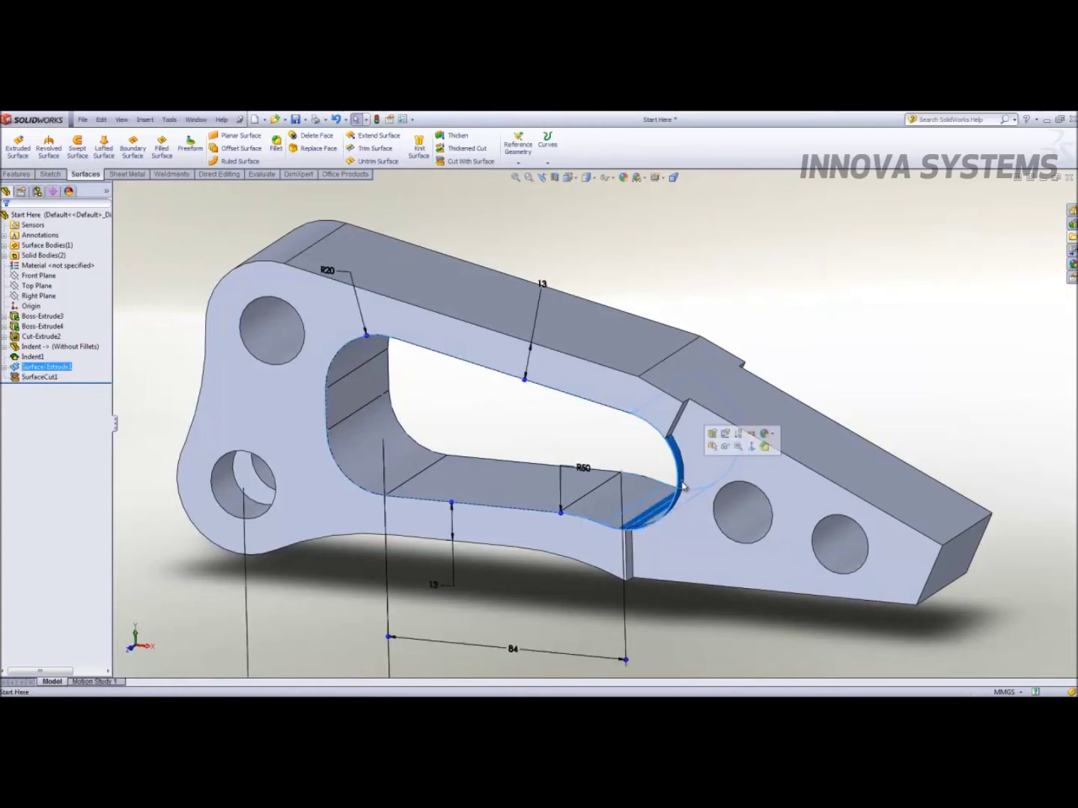
left_click(496, 595)
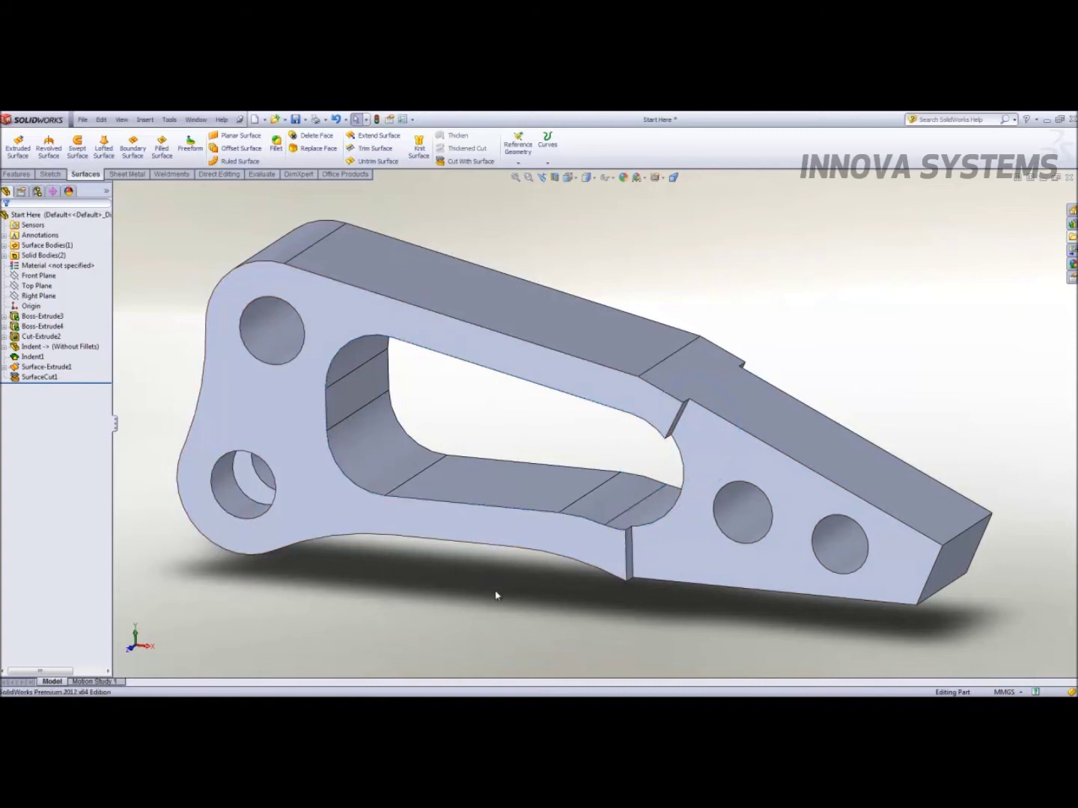
- Insert a Mid Surface at 50% between the bracket's front and back faces
left_click(323, 498)
middle_click_drag(329, 495, 530, 415)
left_click(614, 372)
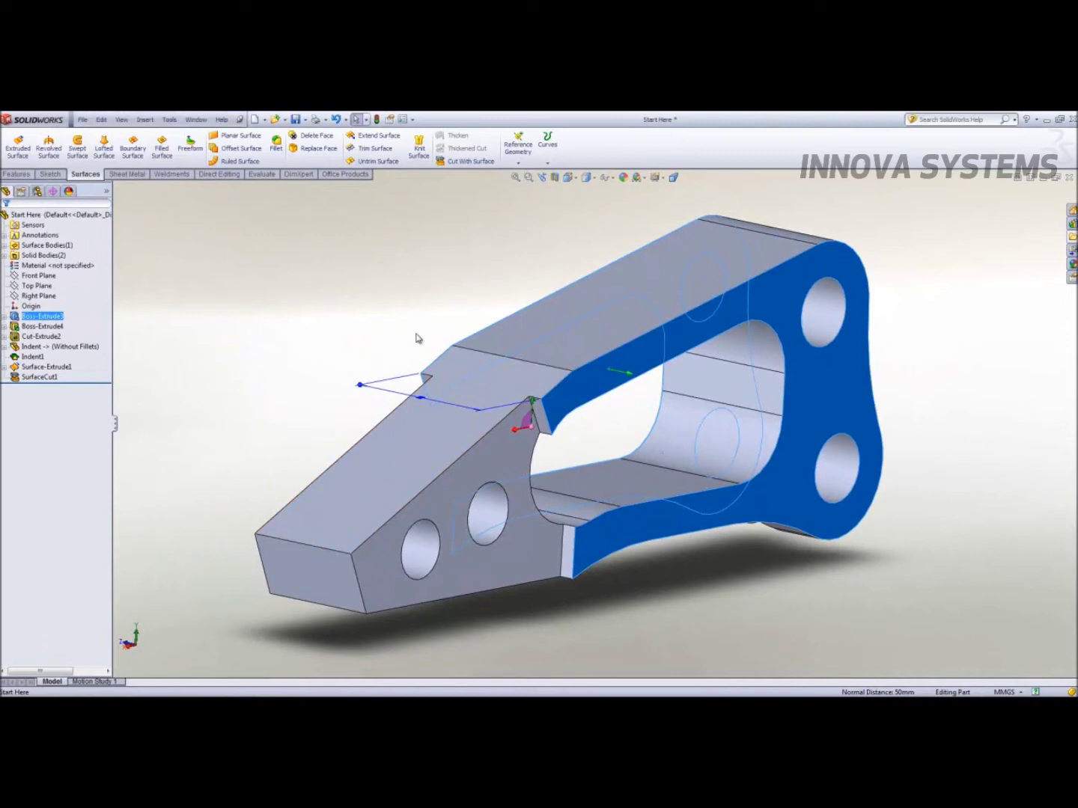
left_click(146, 119)
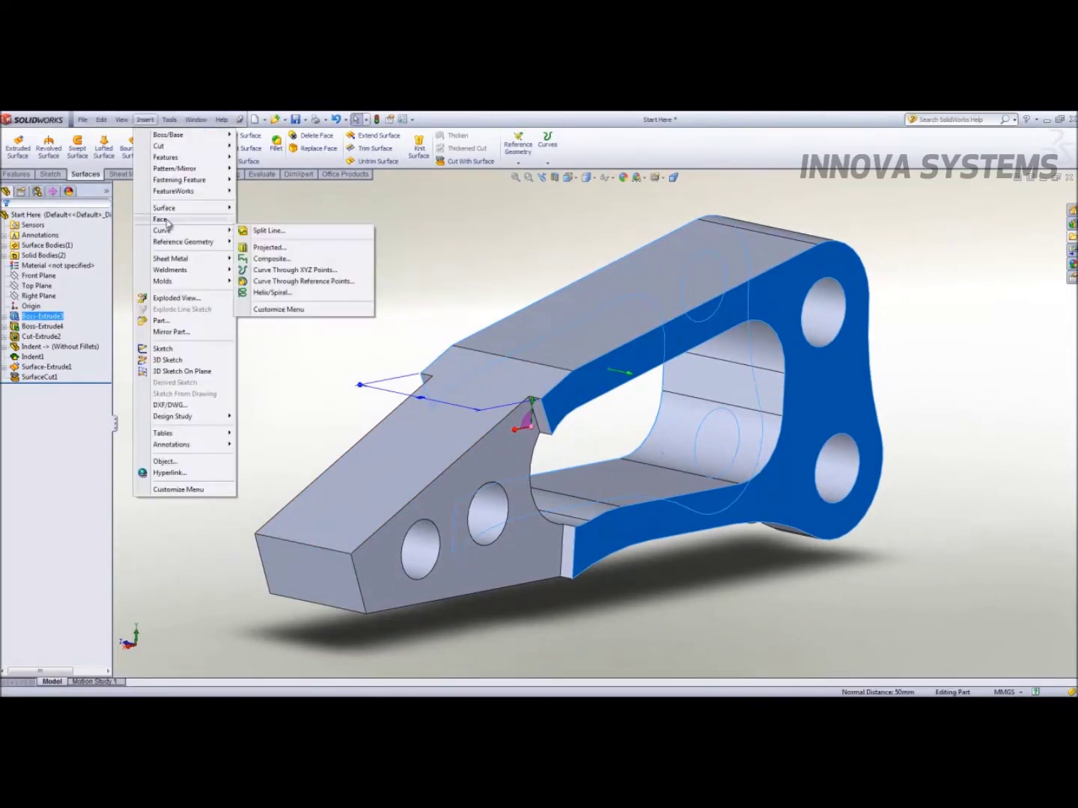
mouse_move(166, 222)
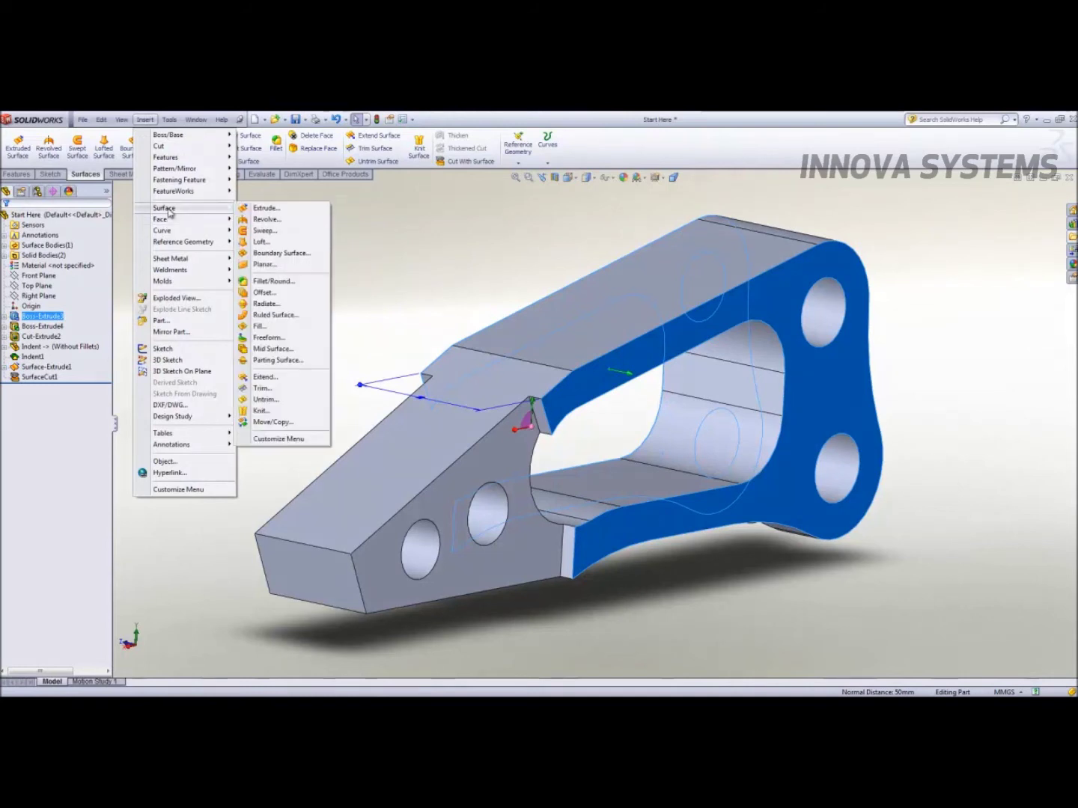
left_click(273, 348)
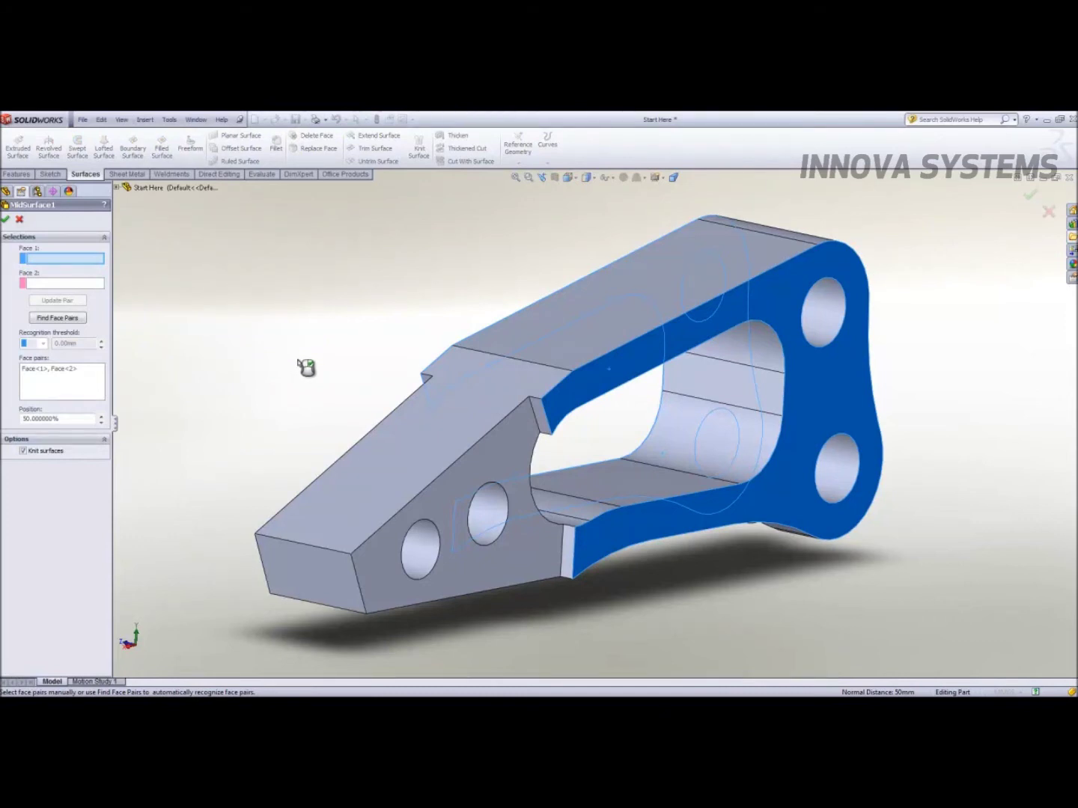
right_click(299, 360)
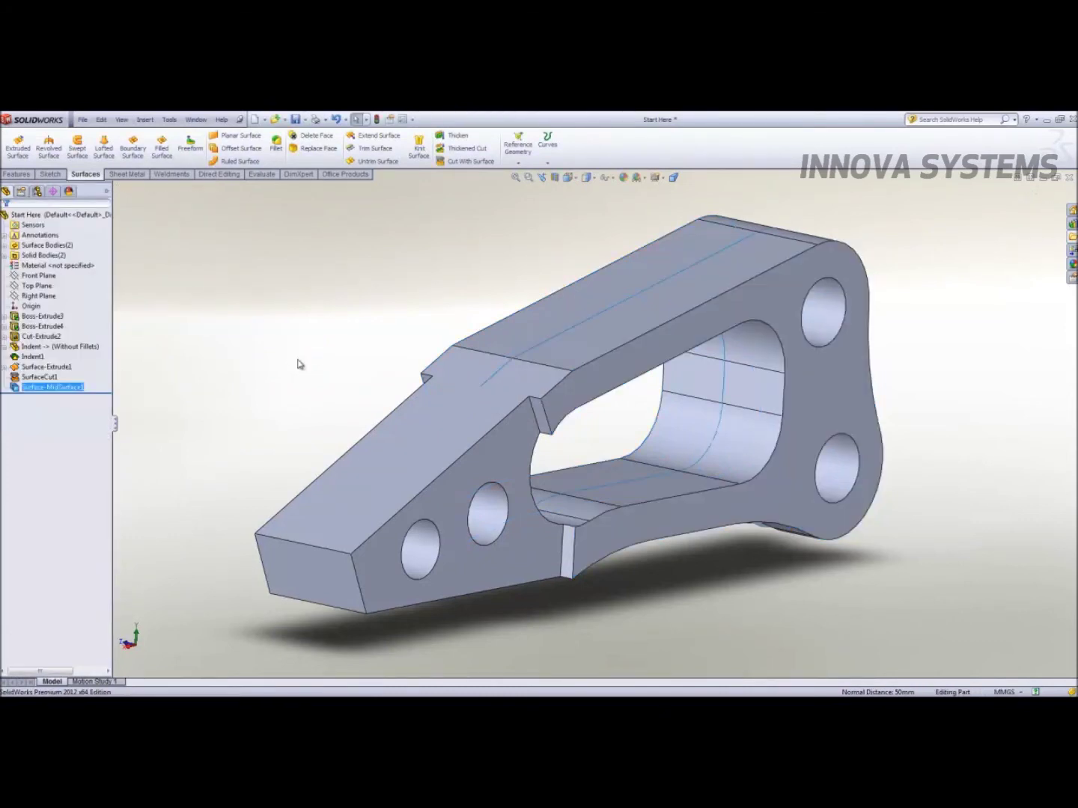
middle_click_drag(299, 364, 463, 409)
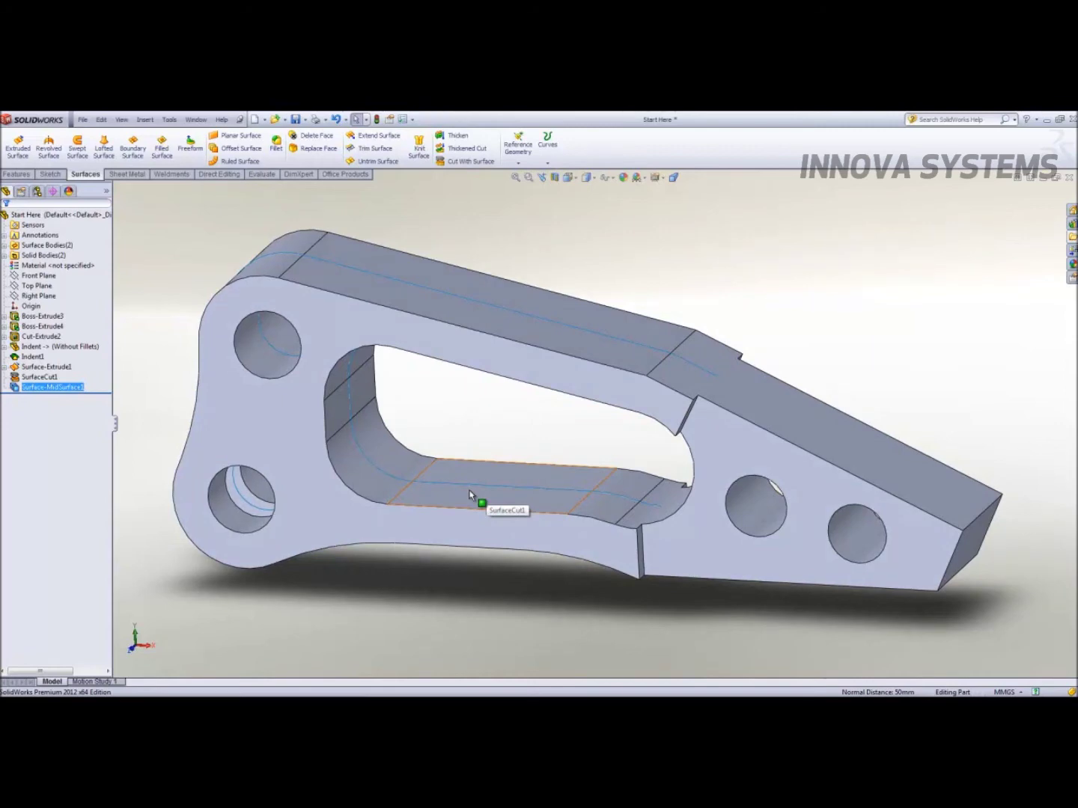
- Filter selection to surface bodies and isolate the mid-surface body
key("F5")
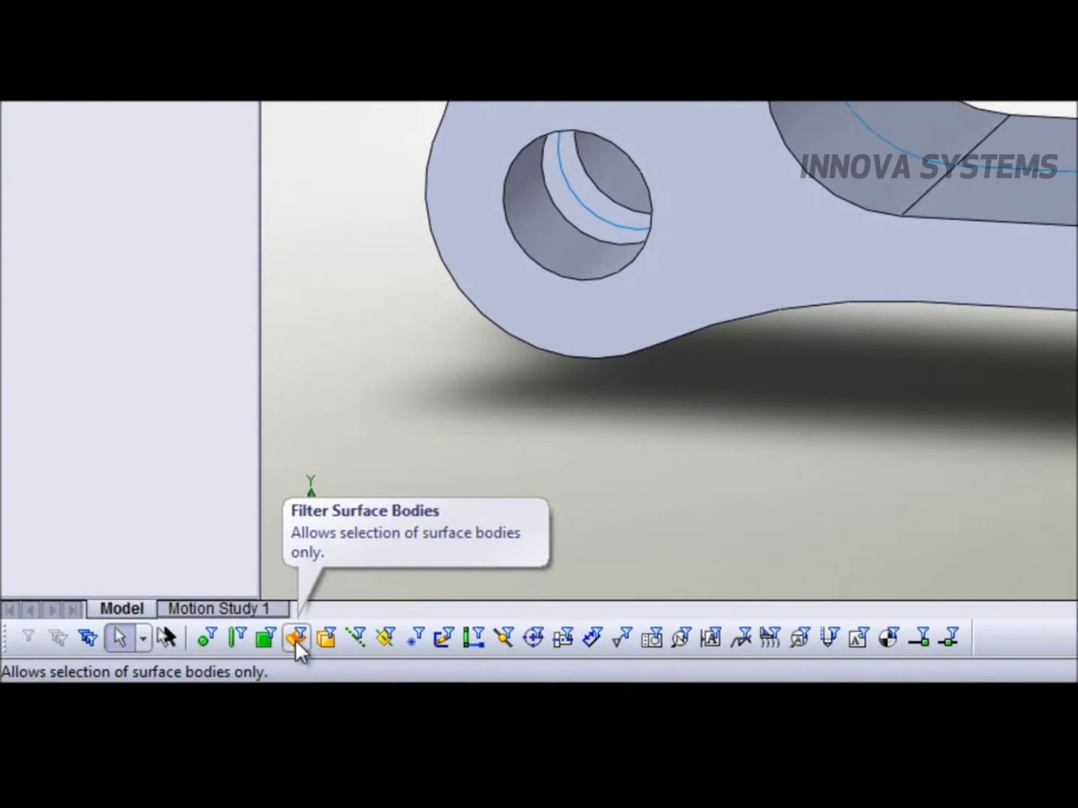
left_click(295, 638)
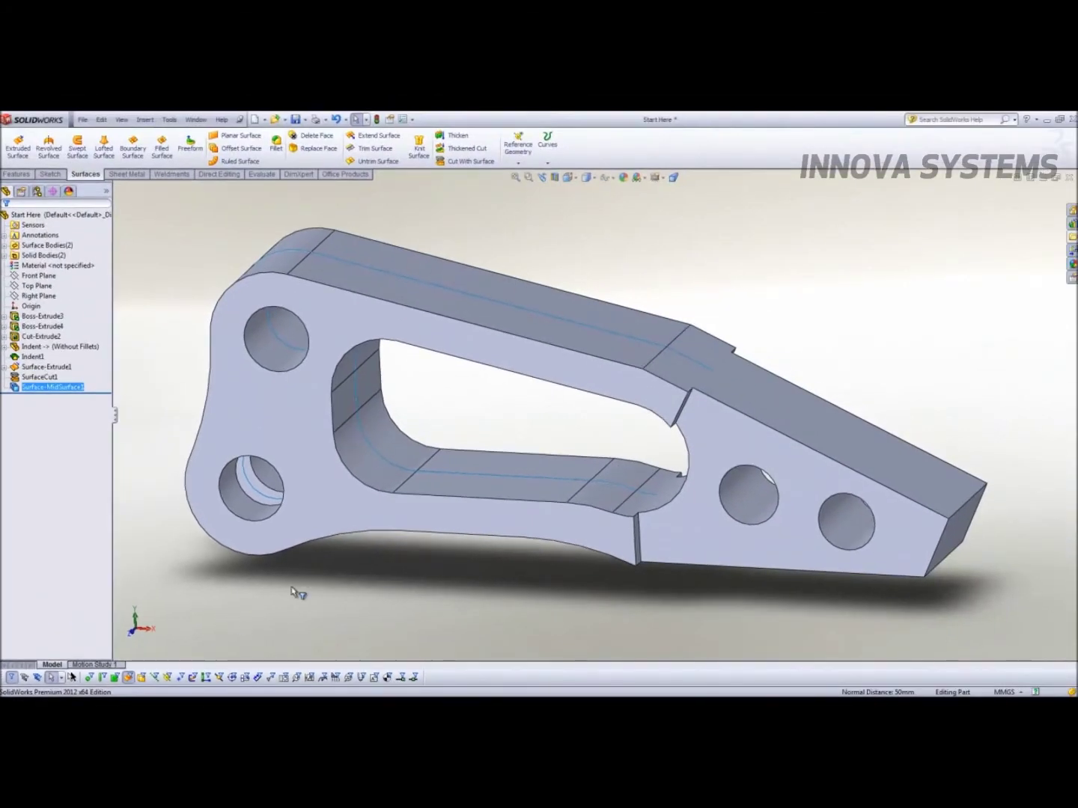
left_click(448, 488)
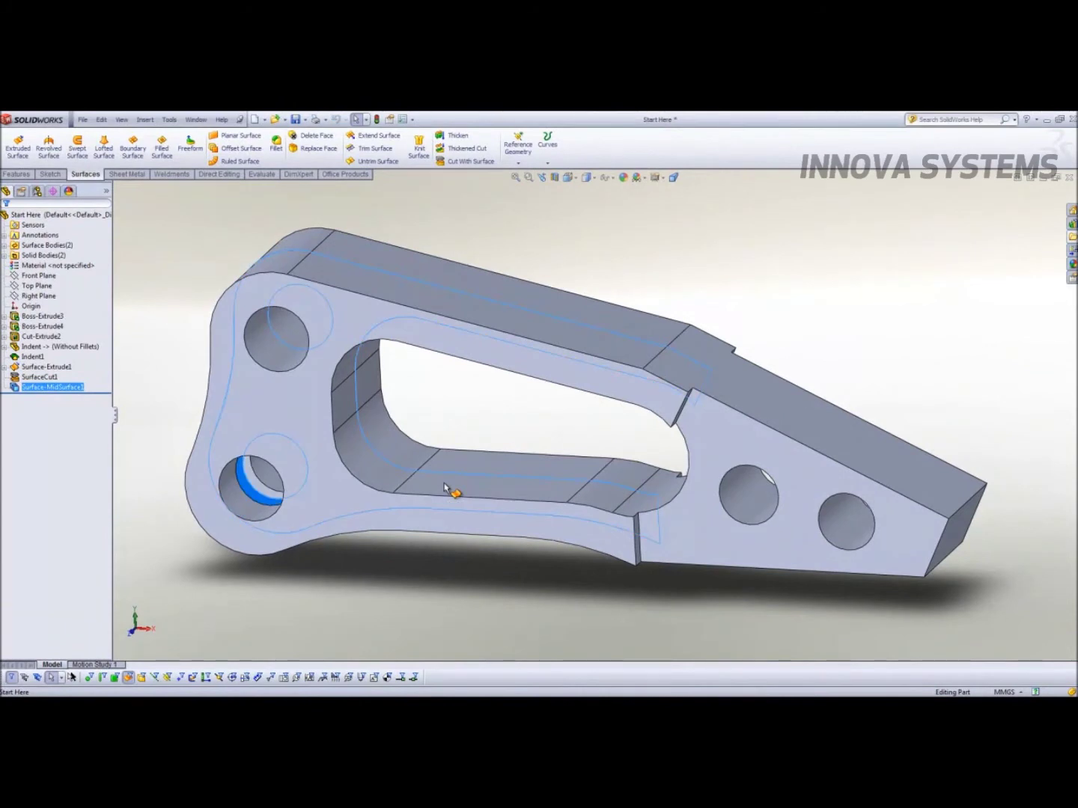
right_click(447, 488)
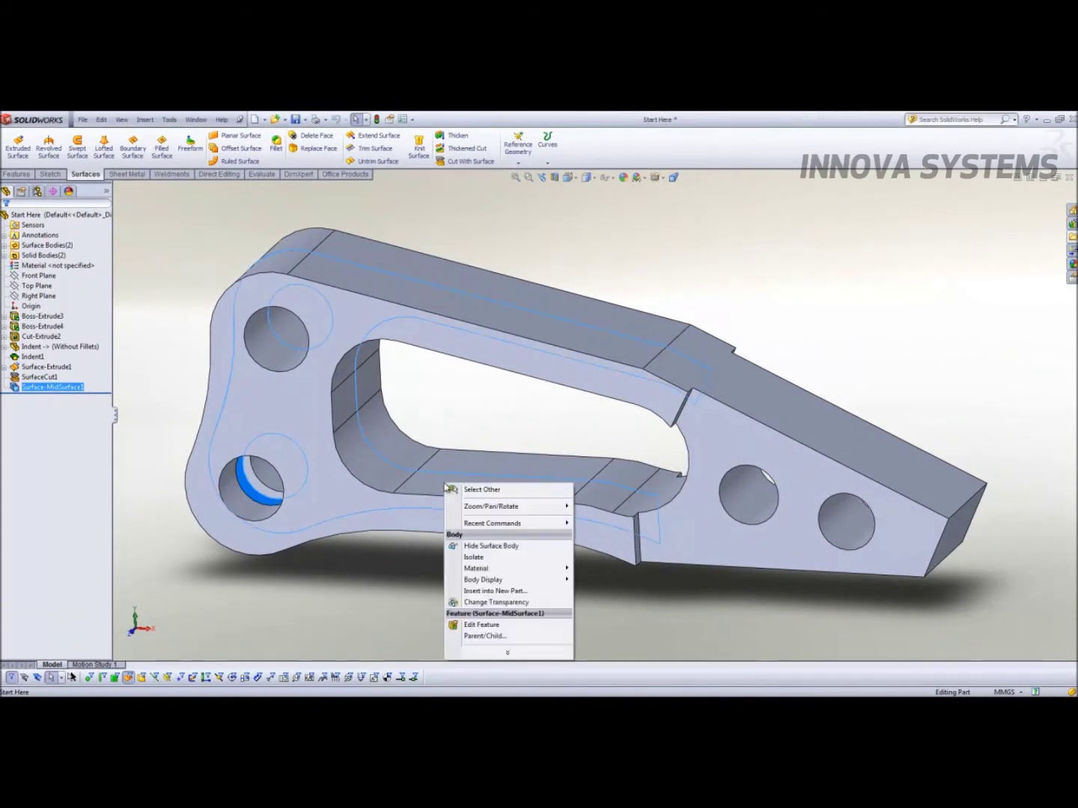
left_click(486, 558)
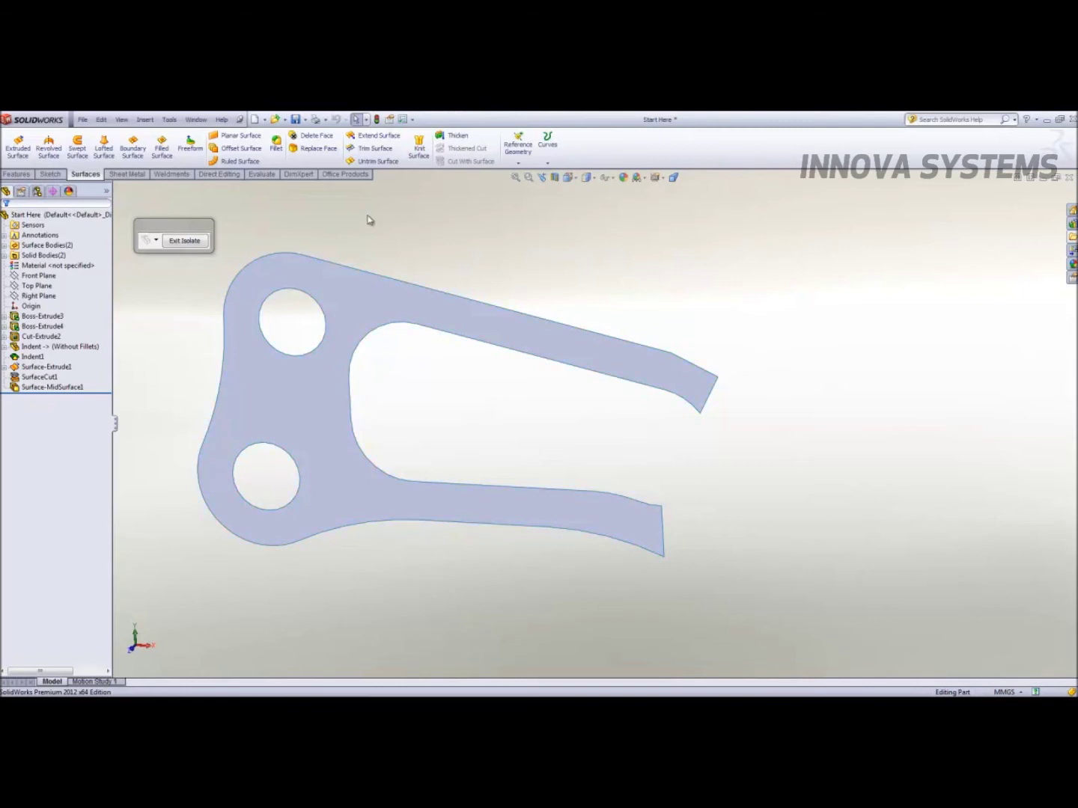
- Untrim the mid-surface using all edges, then exit Isolate to show the bracket
left_click(372, 161)
left_click(306, 397)
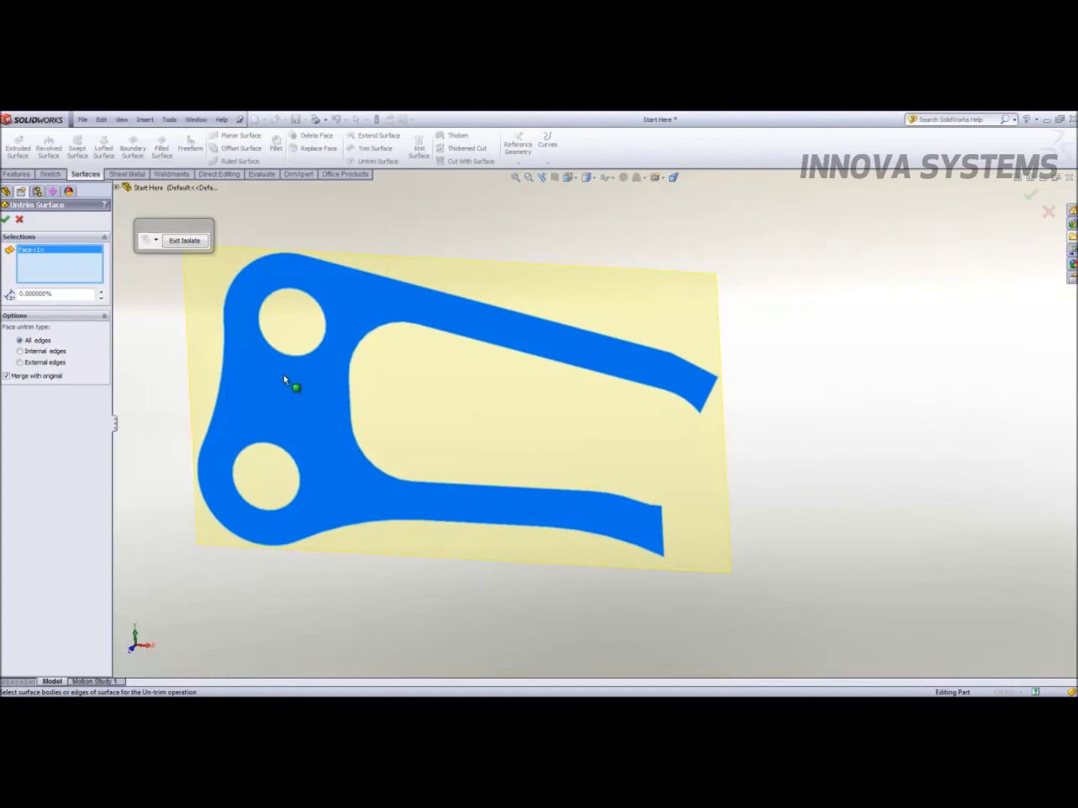
left_click(5, 219)
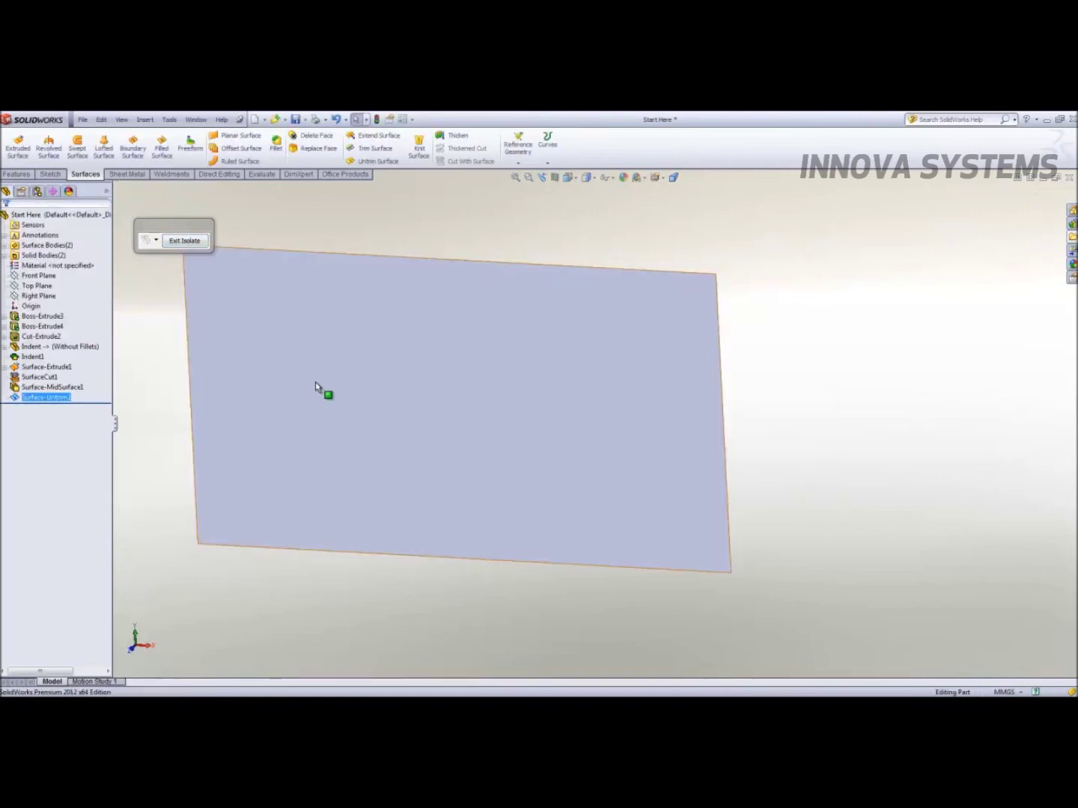
left_click(185, 239)
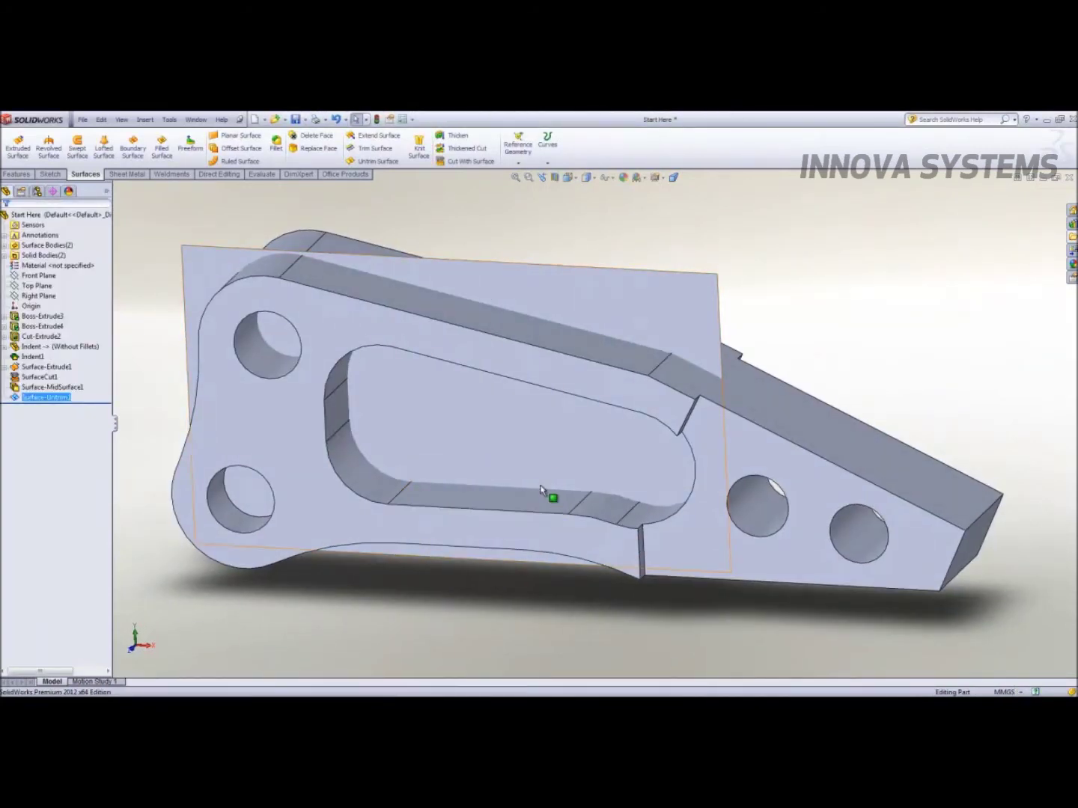
- Sketch on the mid-surface, converting the tangent slot faces into an intersection curve
left_click(475, 424)
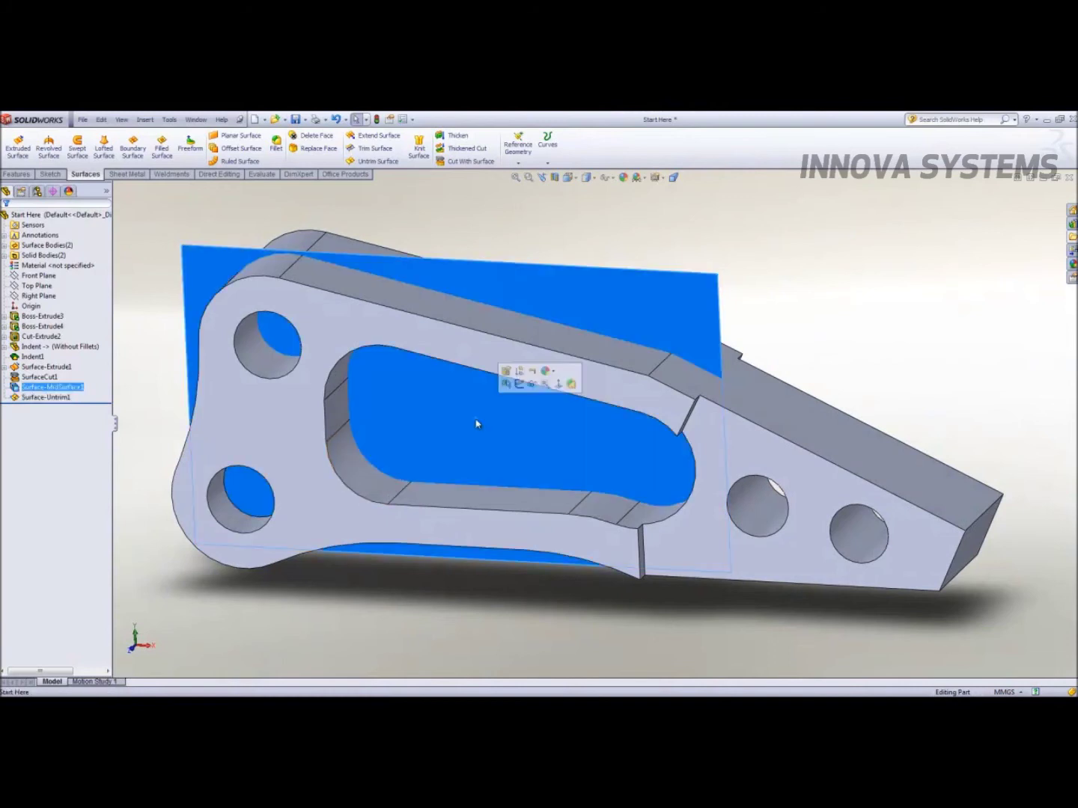
right_click(482, 448)
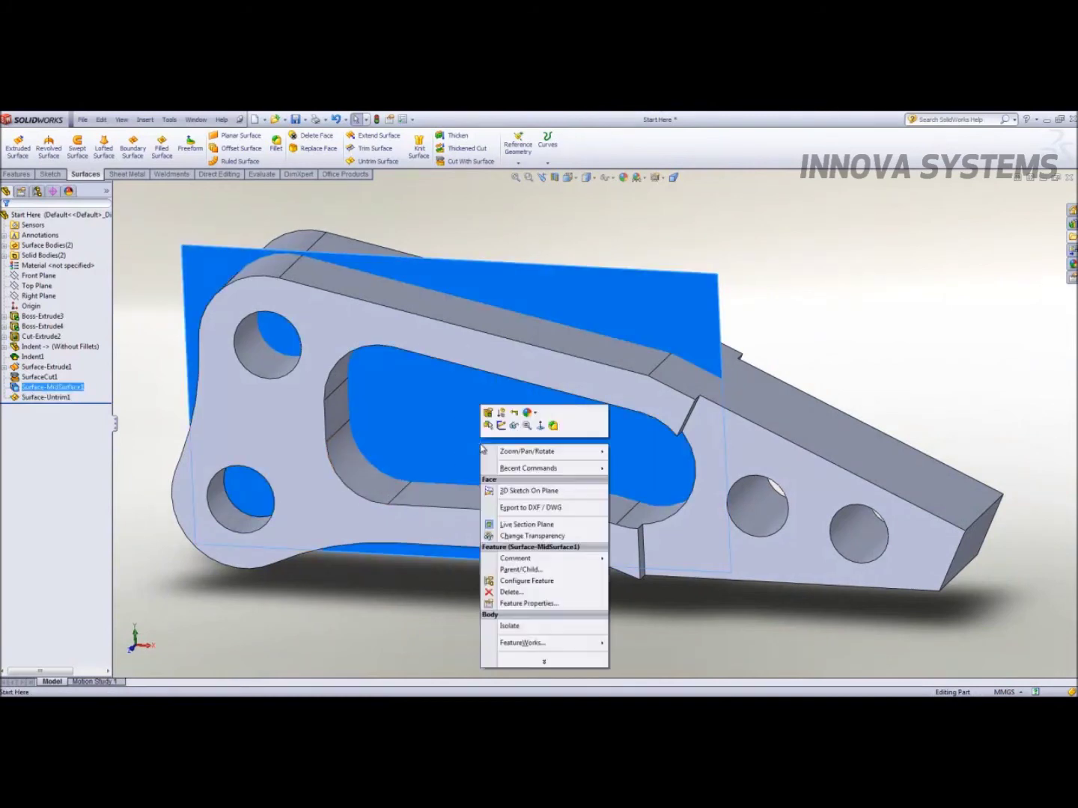
left_click(452, 444)
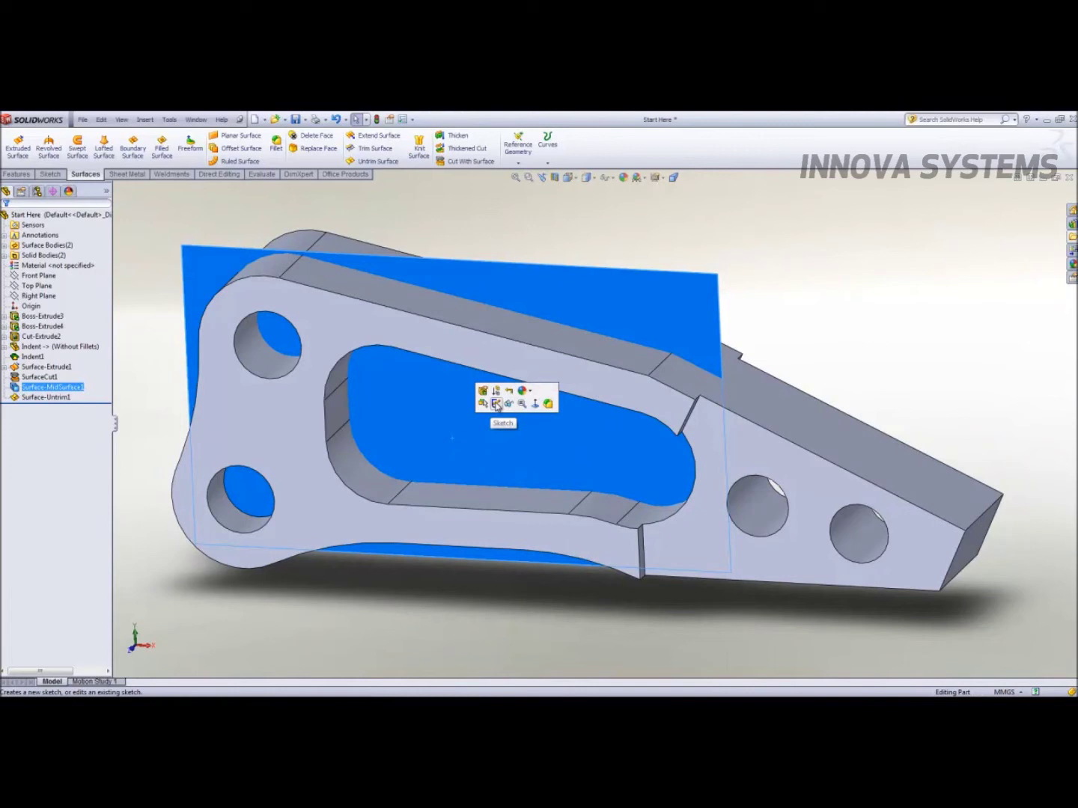
left_click(495, 404)
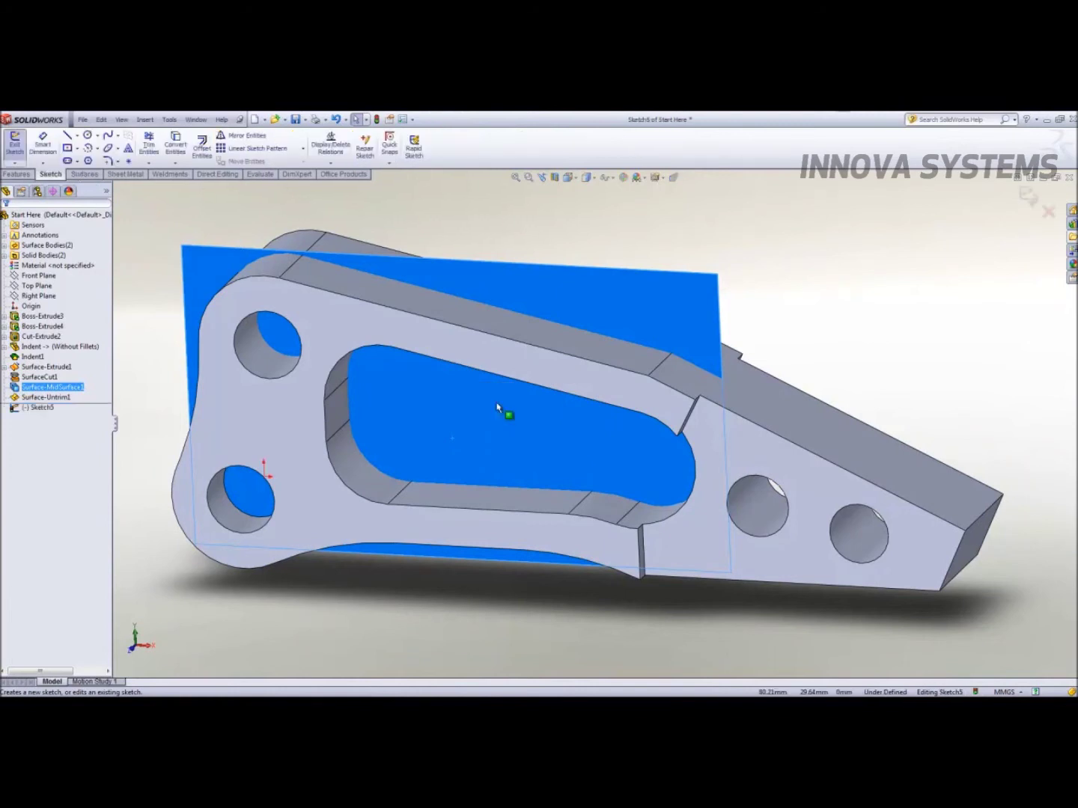
right_click(360, 476)
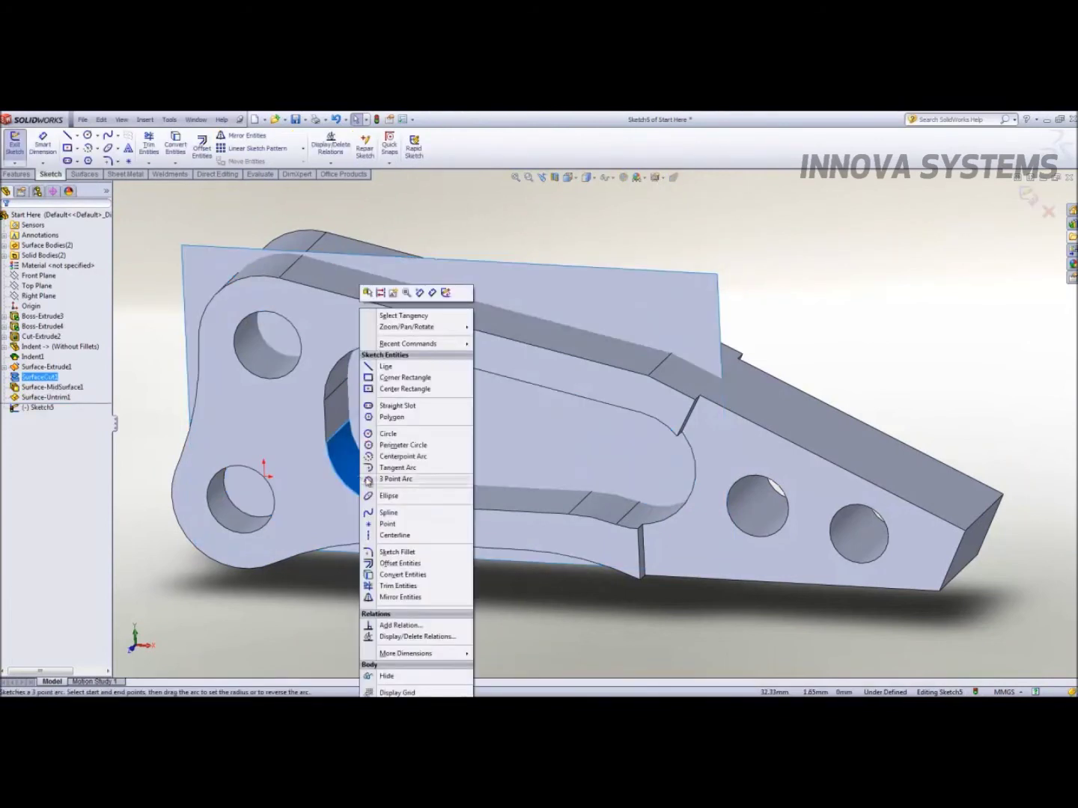
left_click(399, 315)
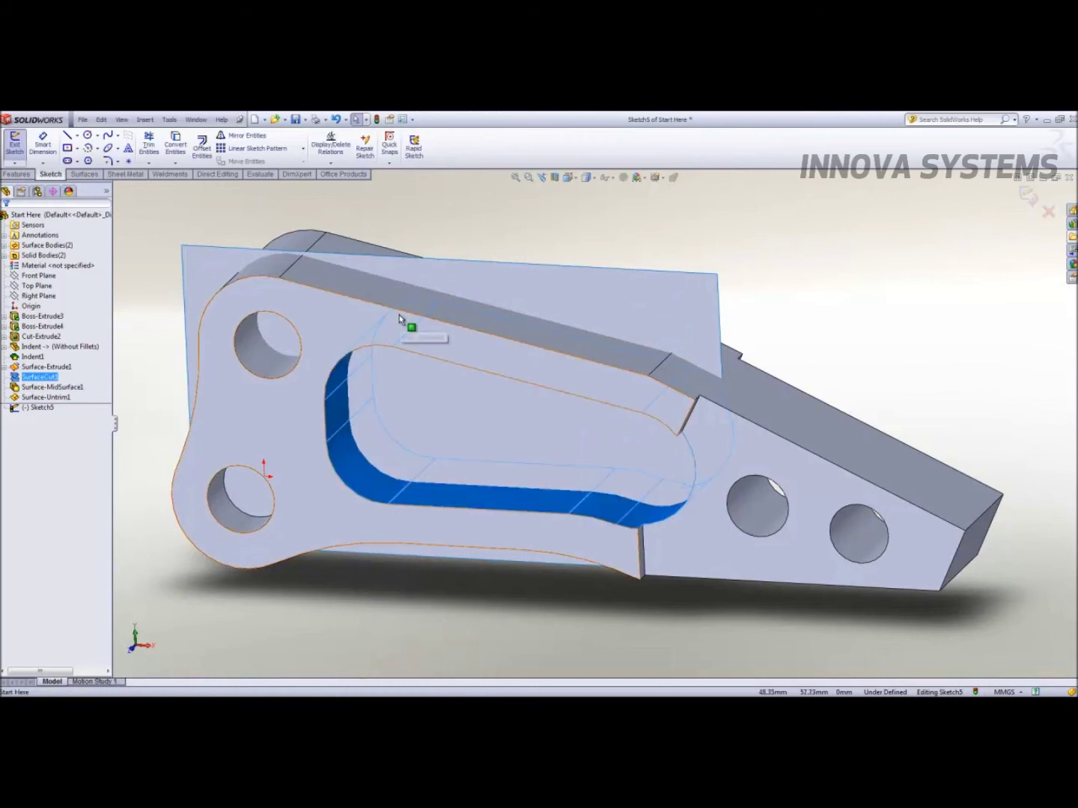
key("s")
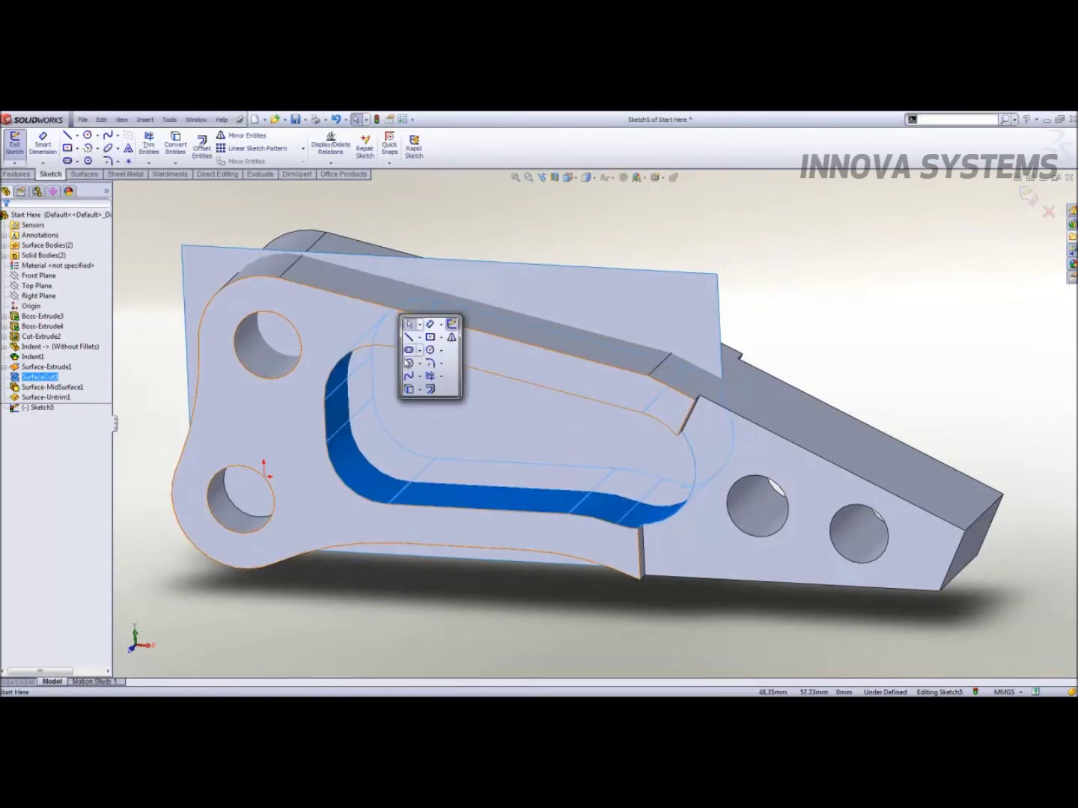
left_click(421, 390)
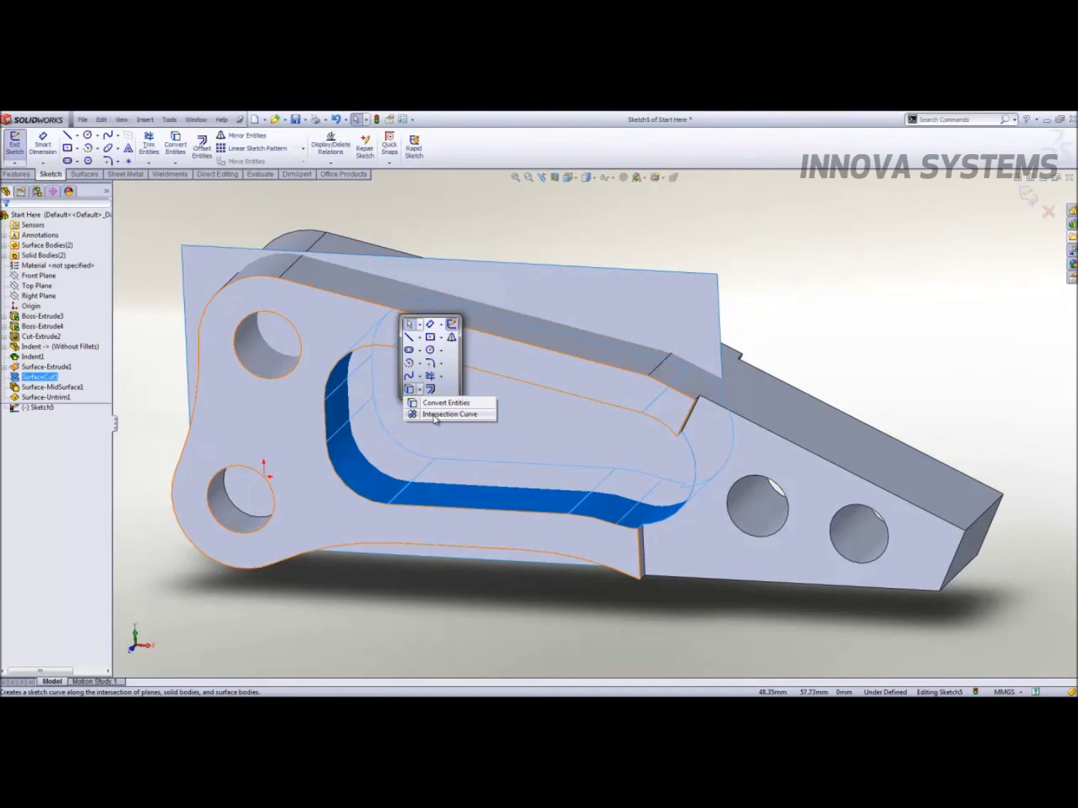
left_click(434, 415)
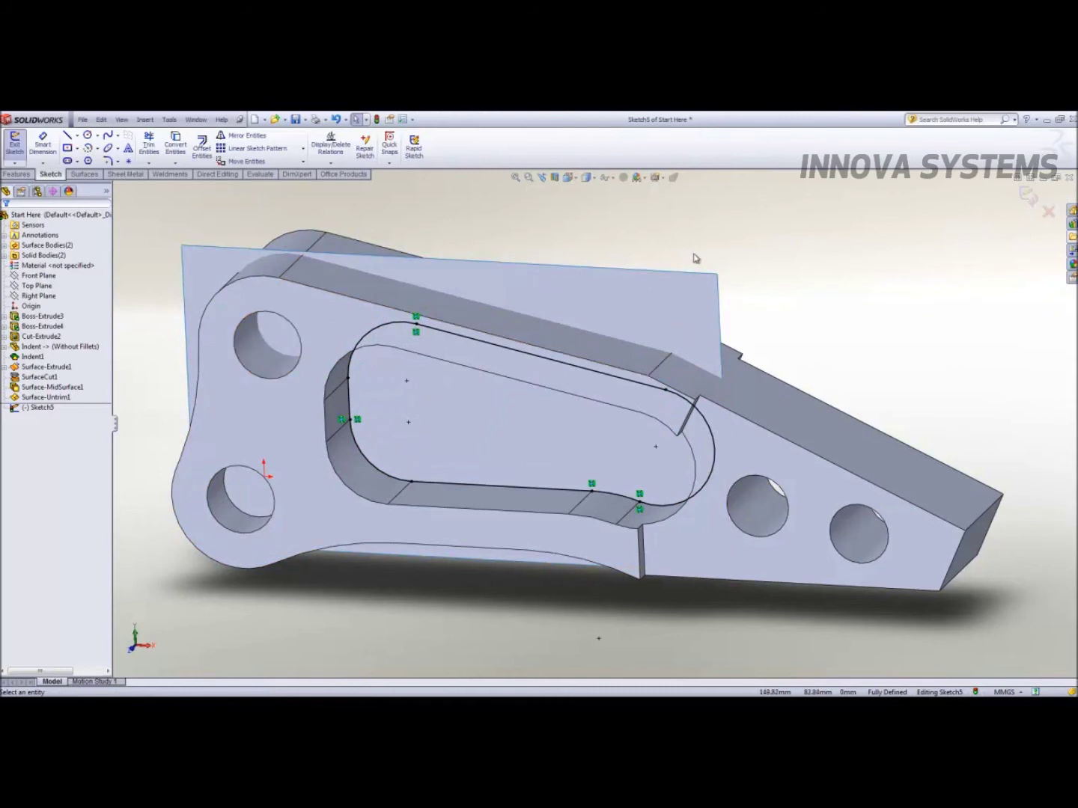
key("ctrl+b")
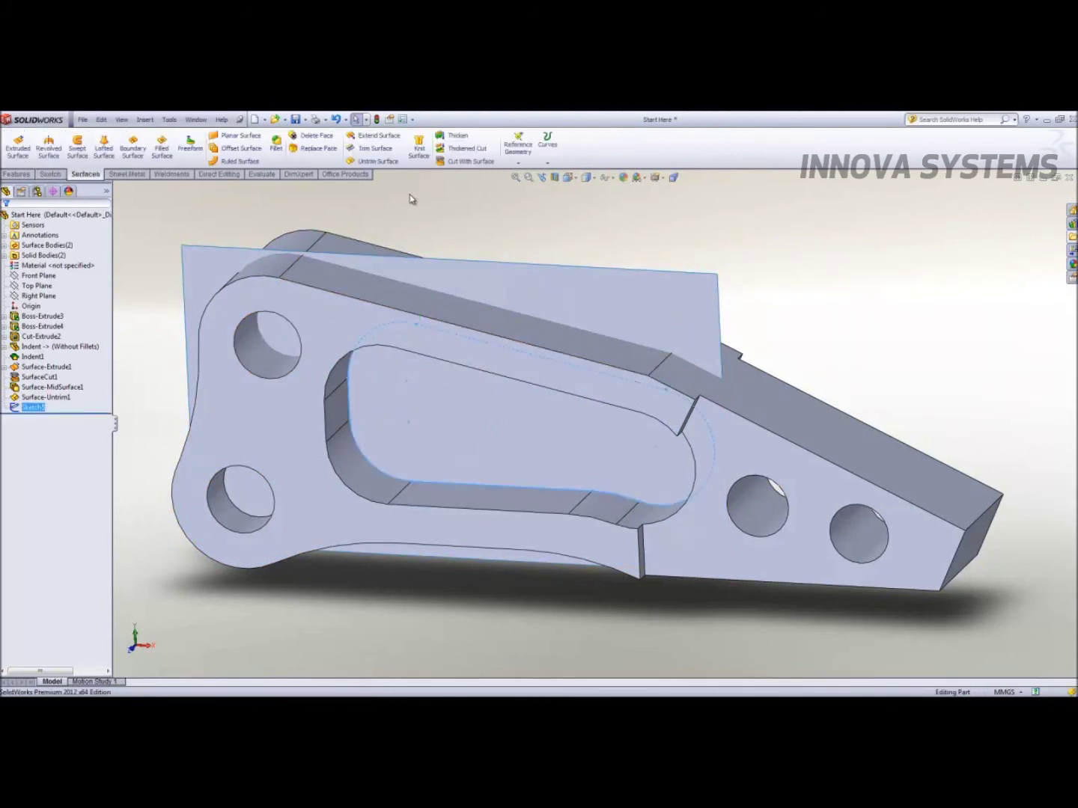
- Trim the mid-surface with Sketch5, keeping only the inner slot-shaped piece
left_click(376, 149)
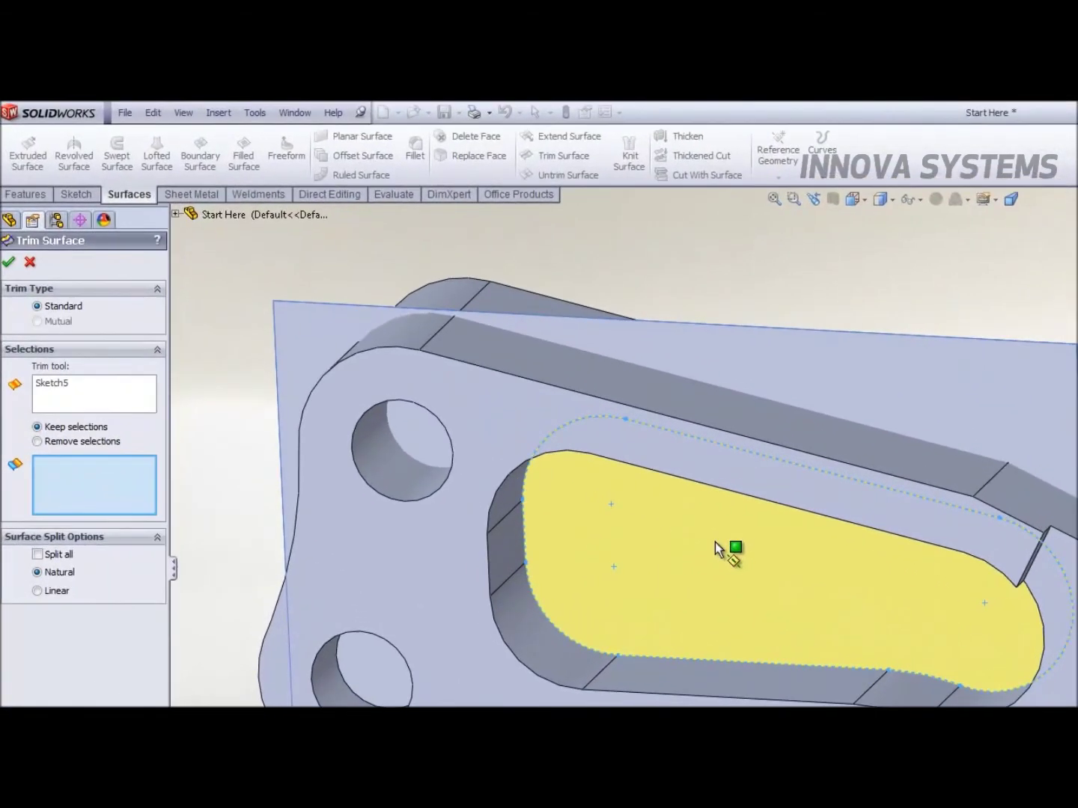
left_click(715, 542)
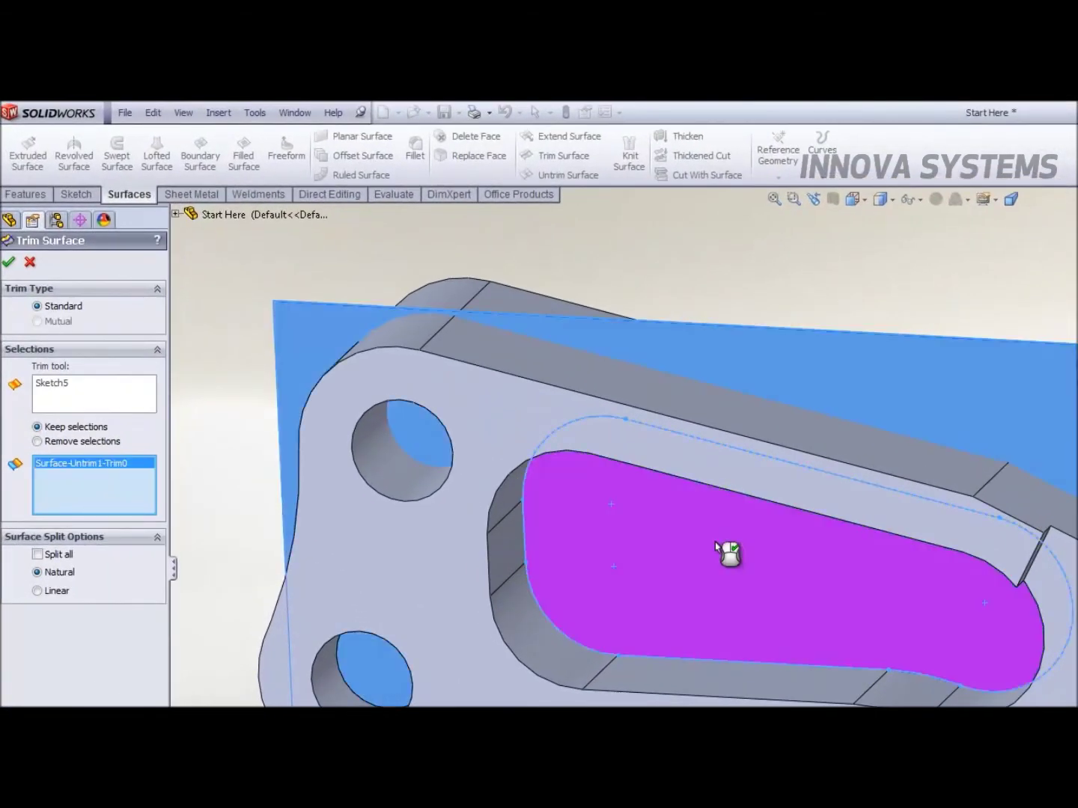
right_click(702, 533)
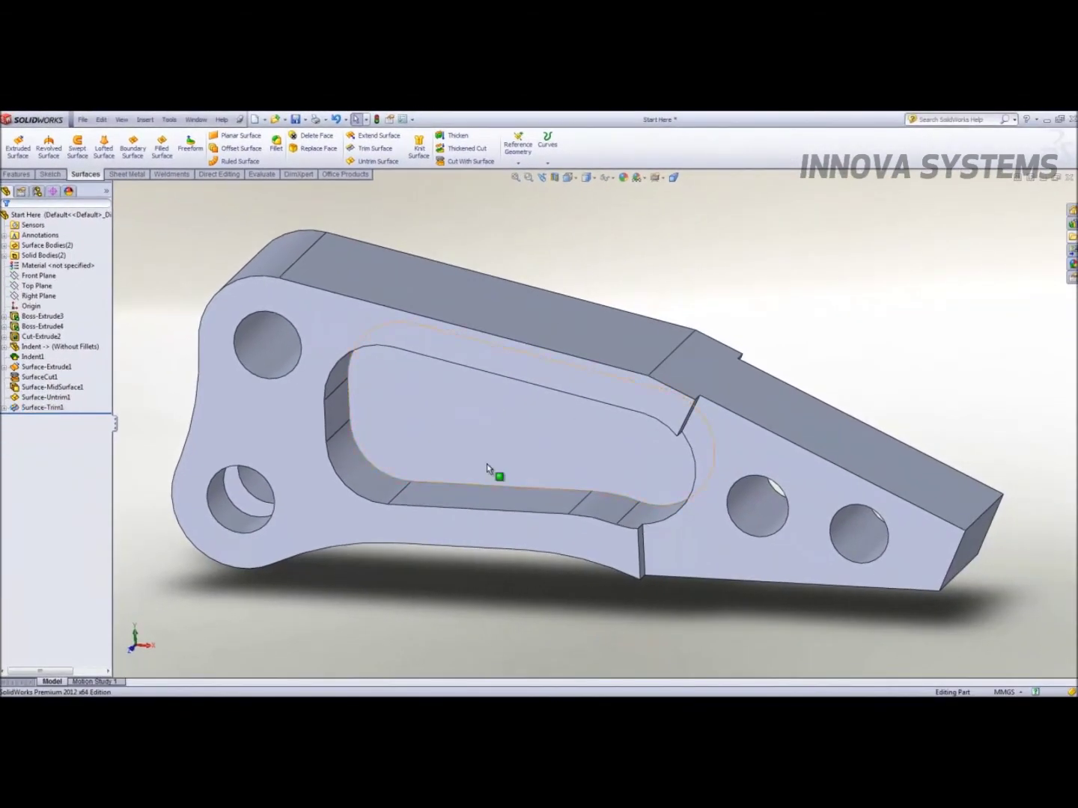
mouse_move(487, 468)
middle_mouse_down()
mouse_move(488, 420)
mouse_move(495, 455)
middle_mouse_up()
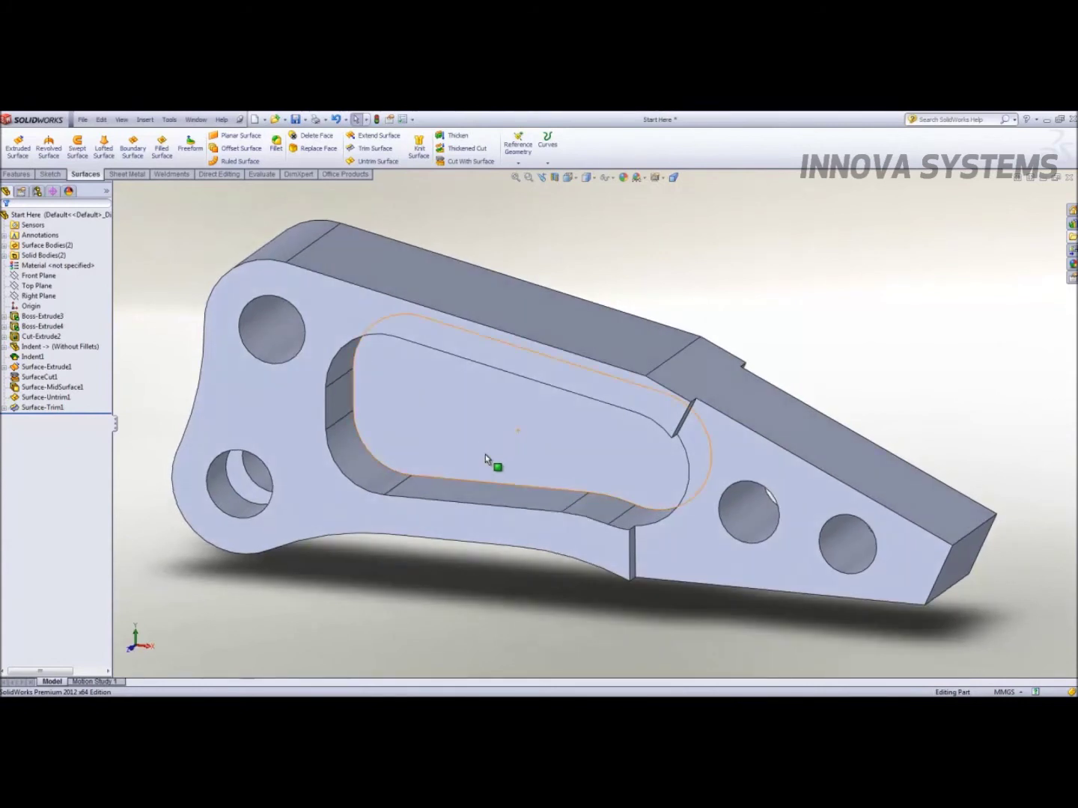
- Thicken Surface-Trim1 by 5.00mm with Merge result on
left_click(470, 437)
left_click(470, 137)
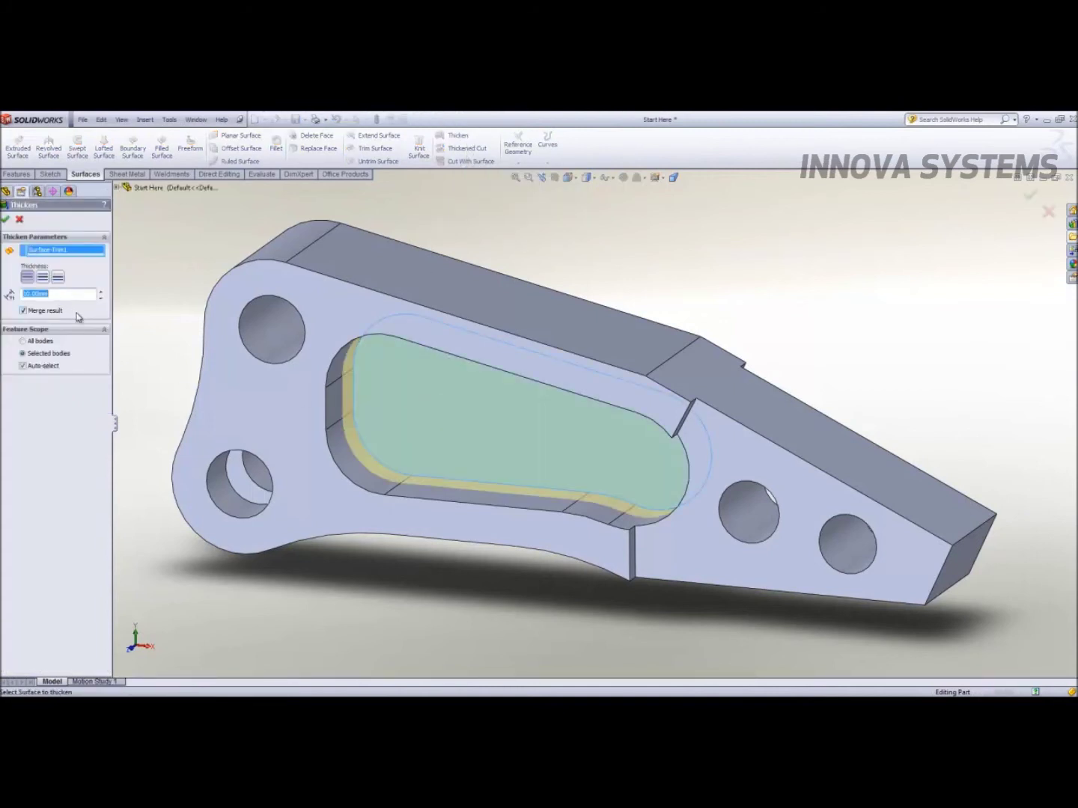
type("5")
key("Return")
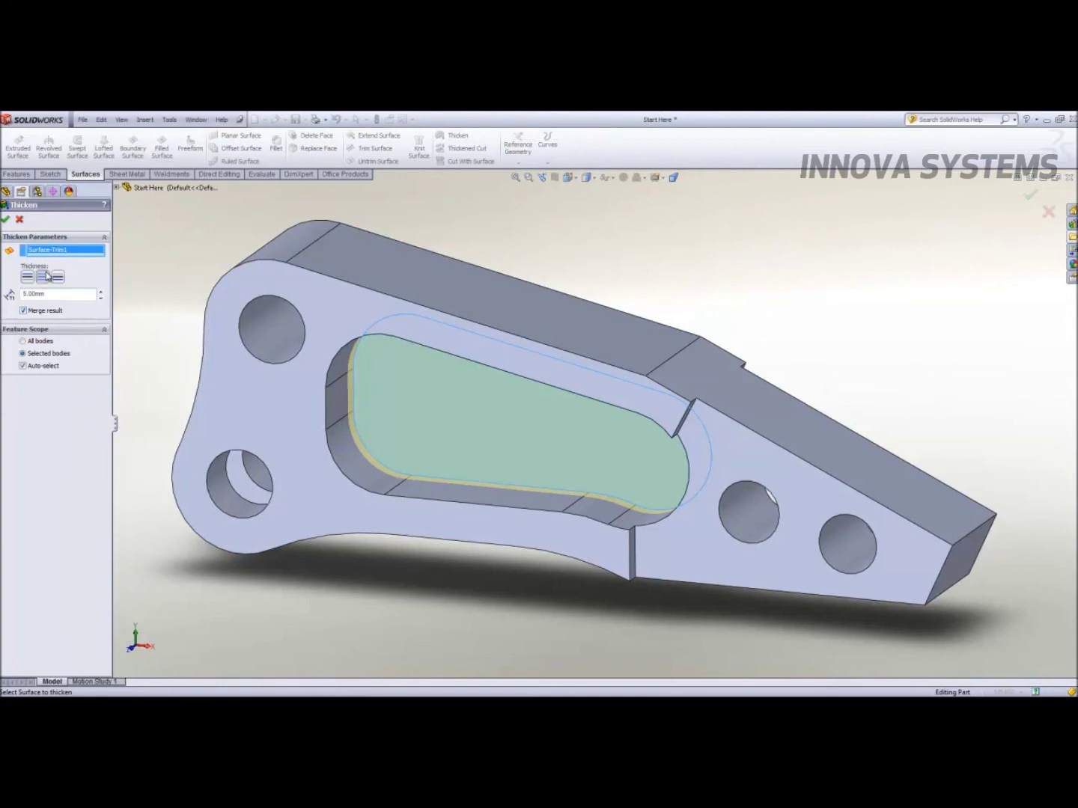
left_click(6, 218)
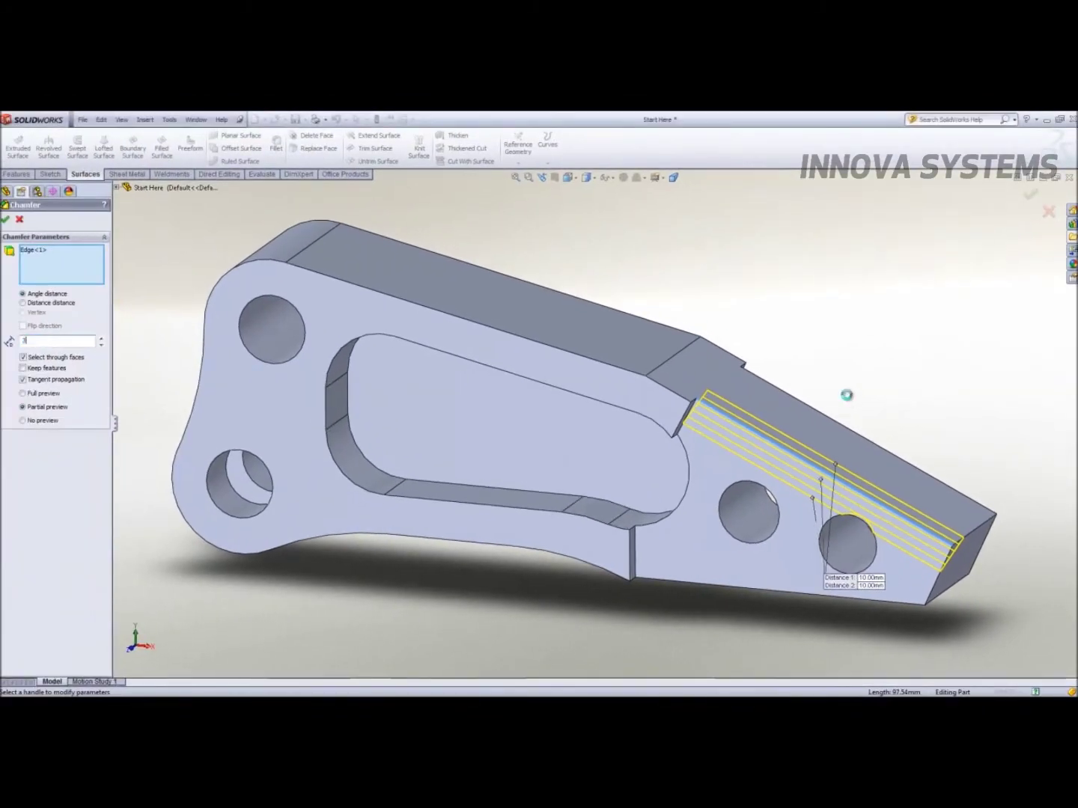
- Chamfer the tapered arm's top, lower and bottom edges at 3.00mm
key("Return")
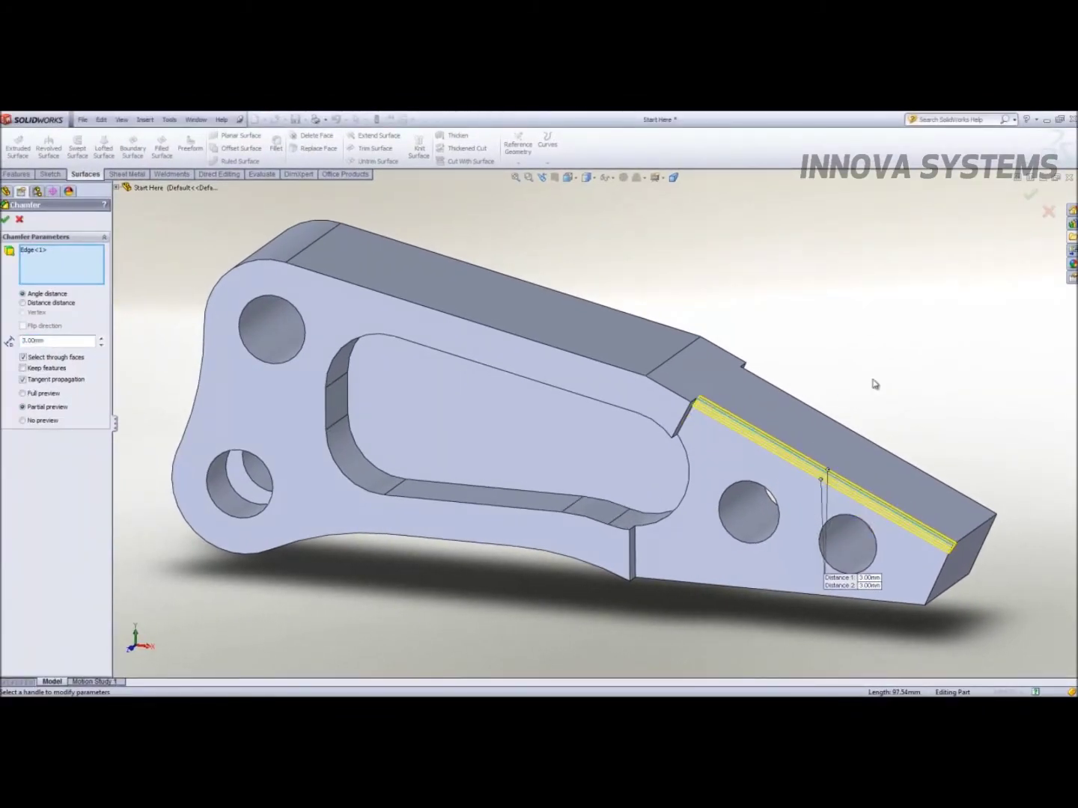
left_click(886, 450)
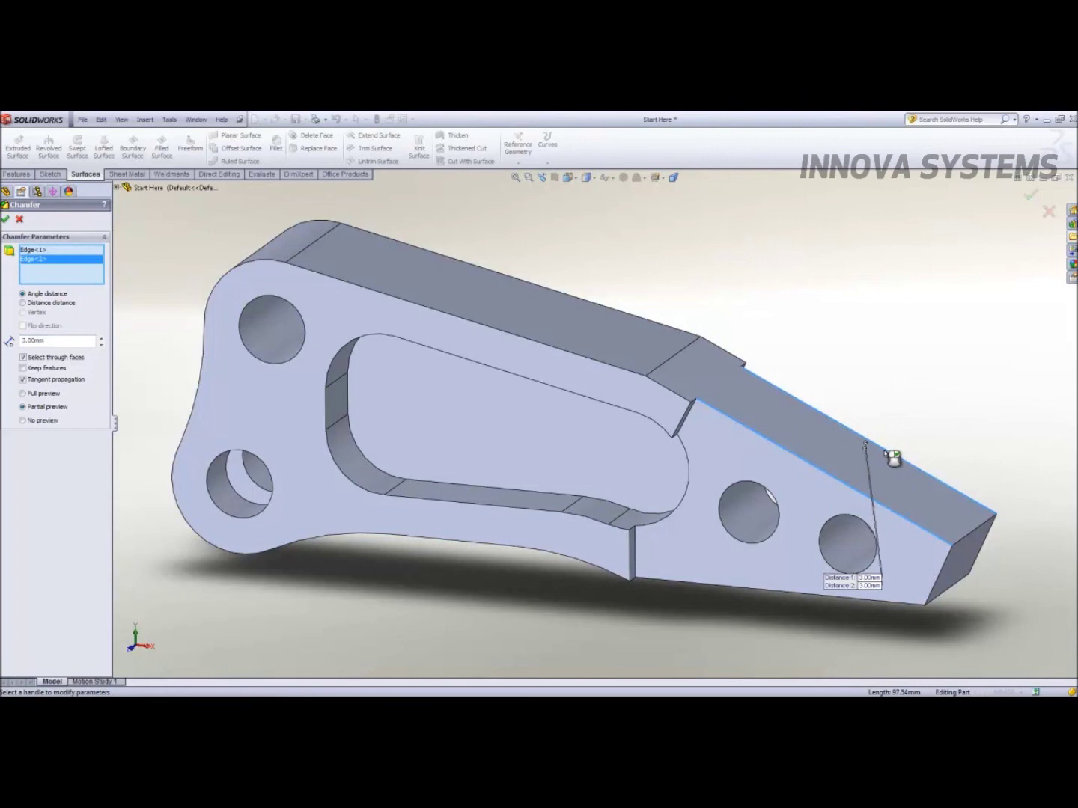
left_click(915, 574)
left_click(905, 609)
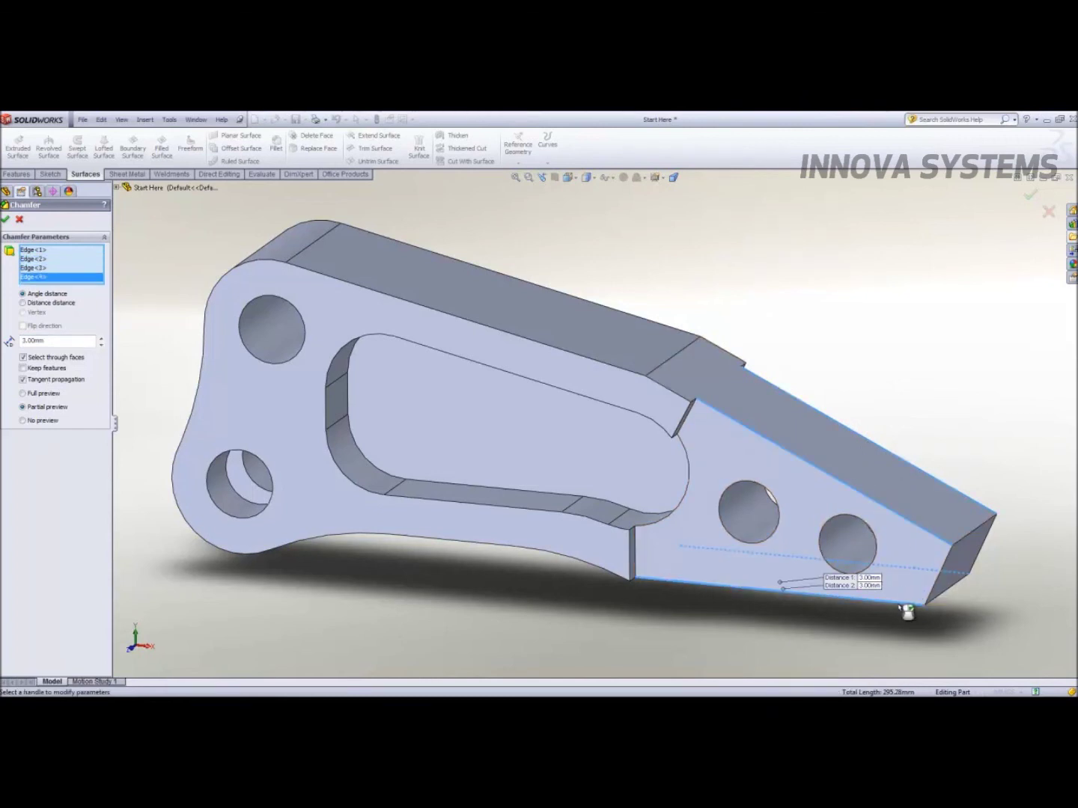
right_click(906, 613)
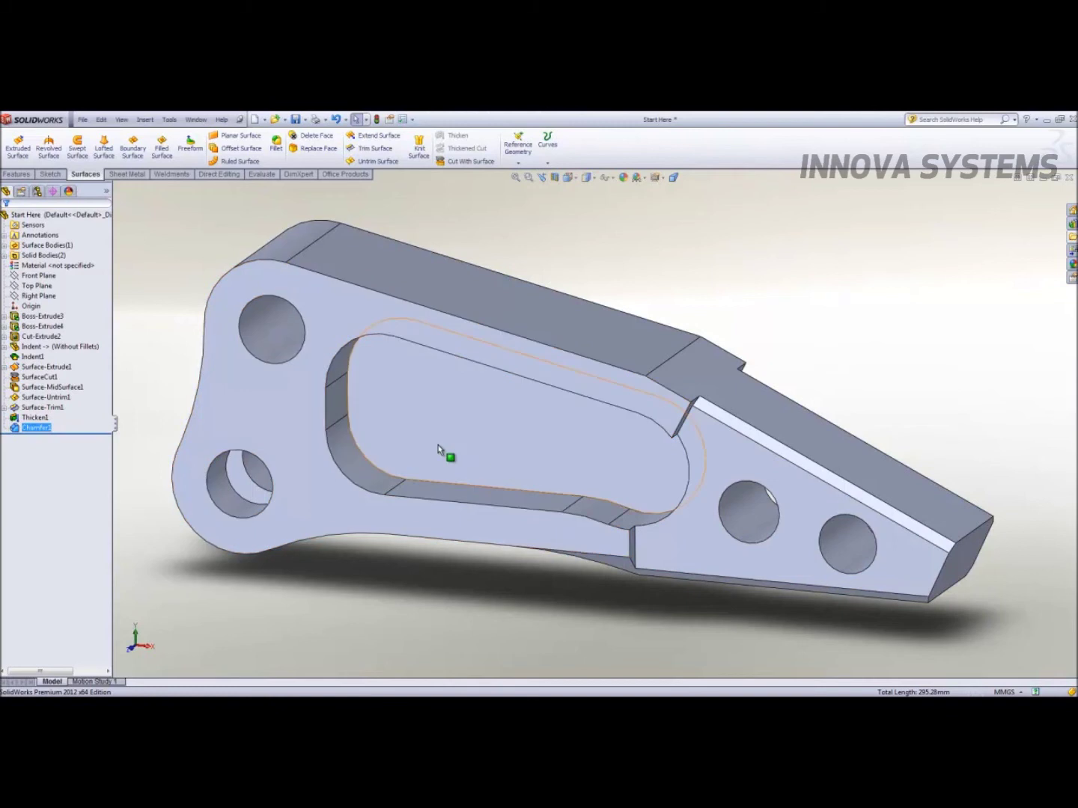
- Run a Symmetry Check against the Front Plane, confirm 30 symmetric faces, and close it
scroll(457, 441, "up", 2)
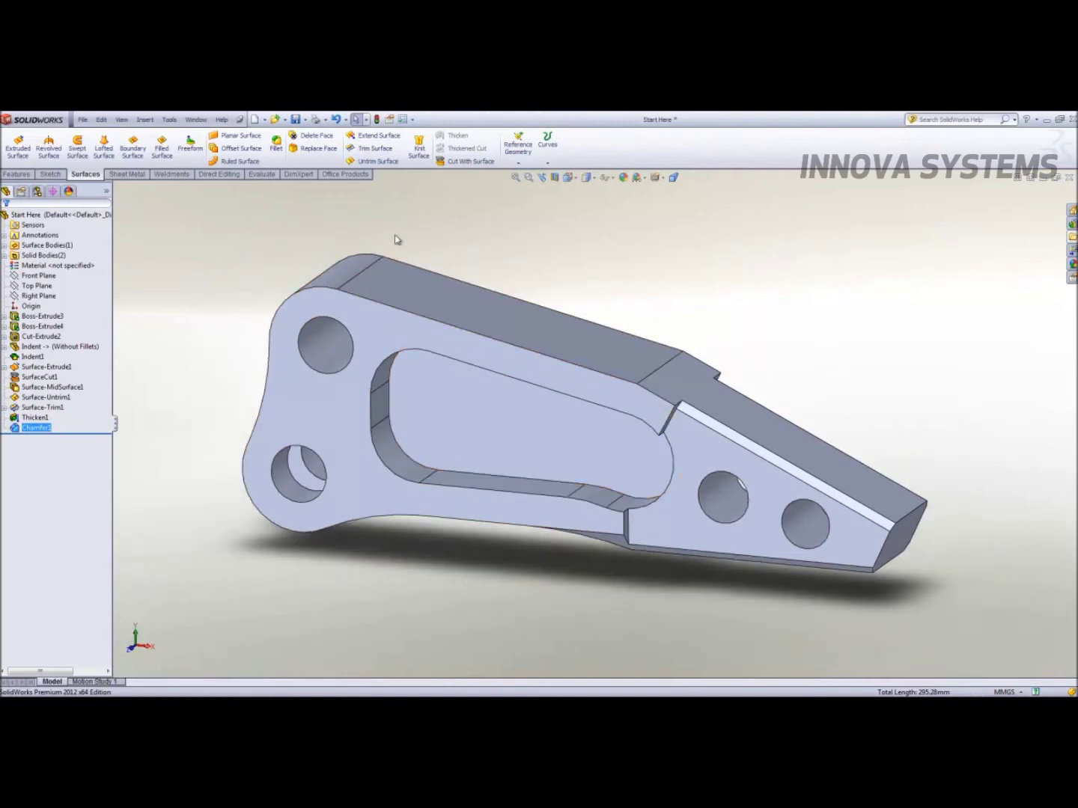
left_click(264, 175)
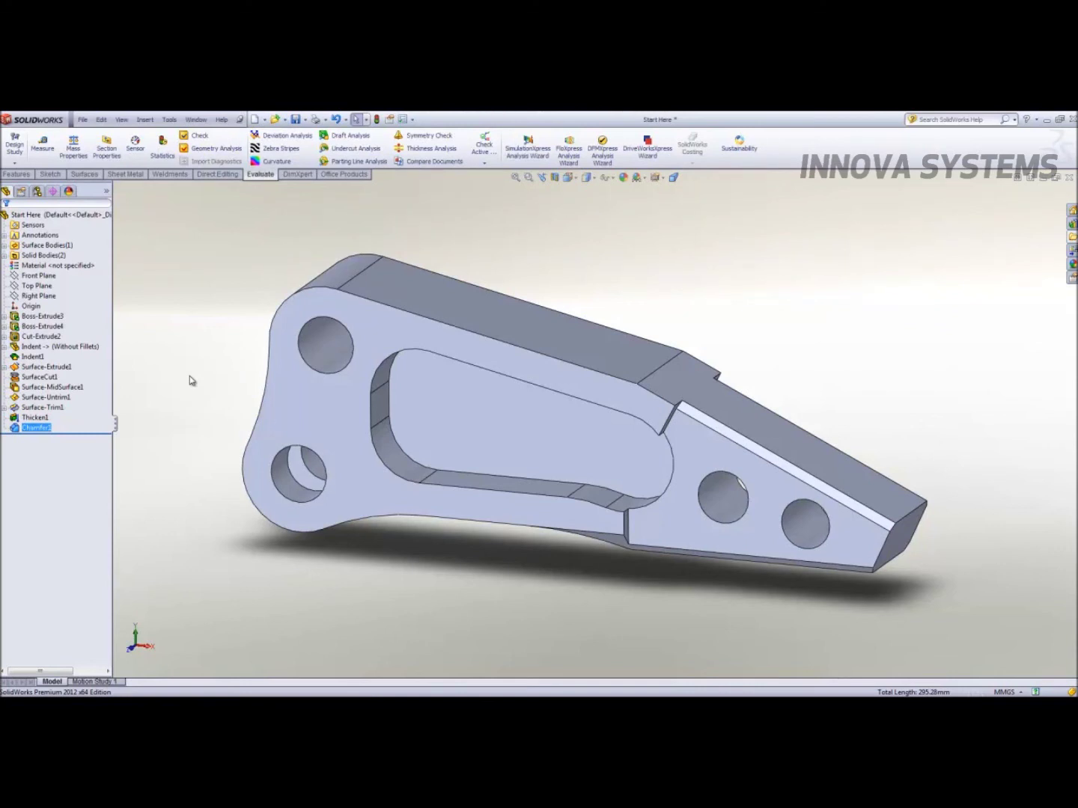
left_click(433, 137)
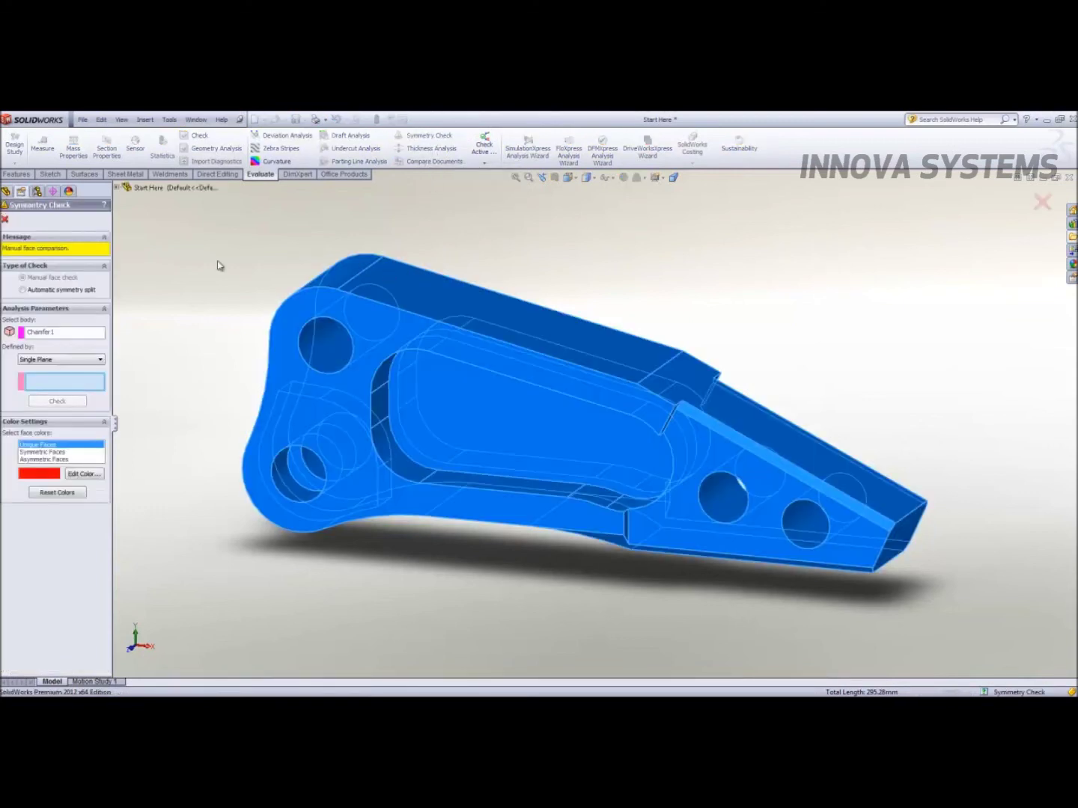
left_click(125, 189)
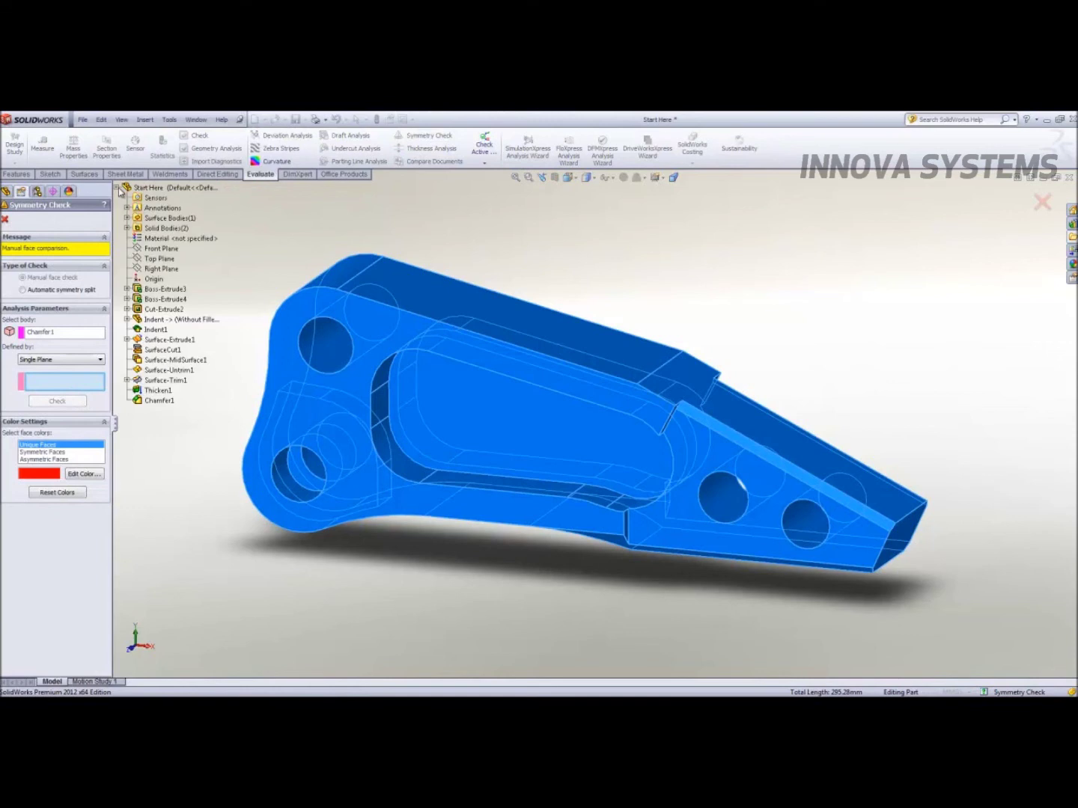
left_click(156, 249)
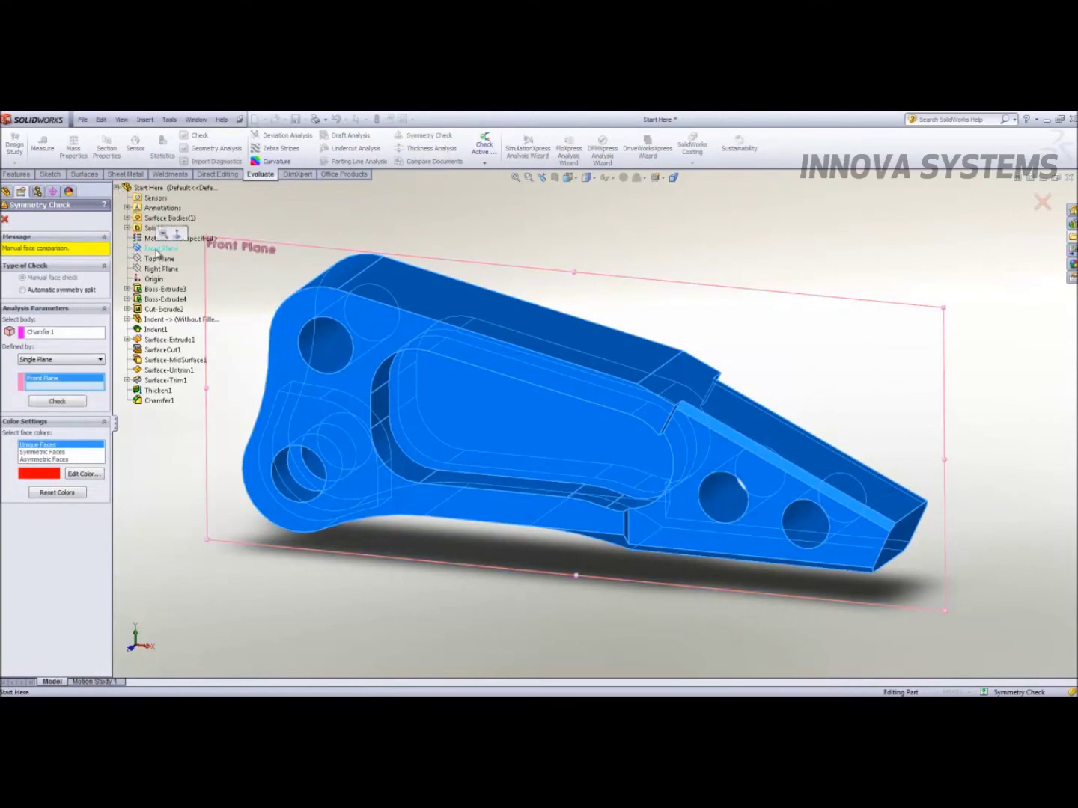
left_click(57, 401)
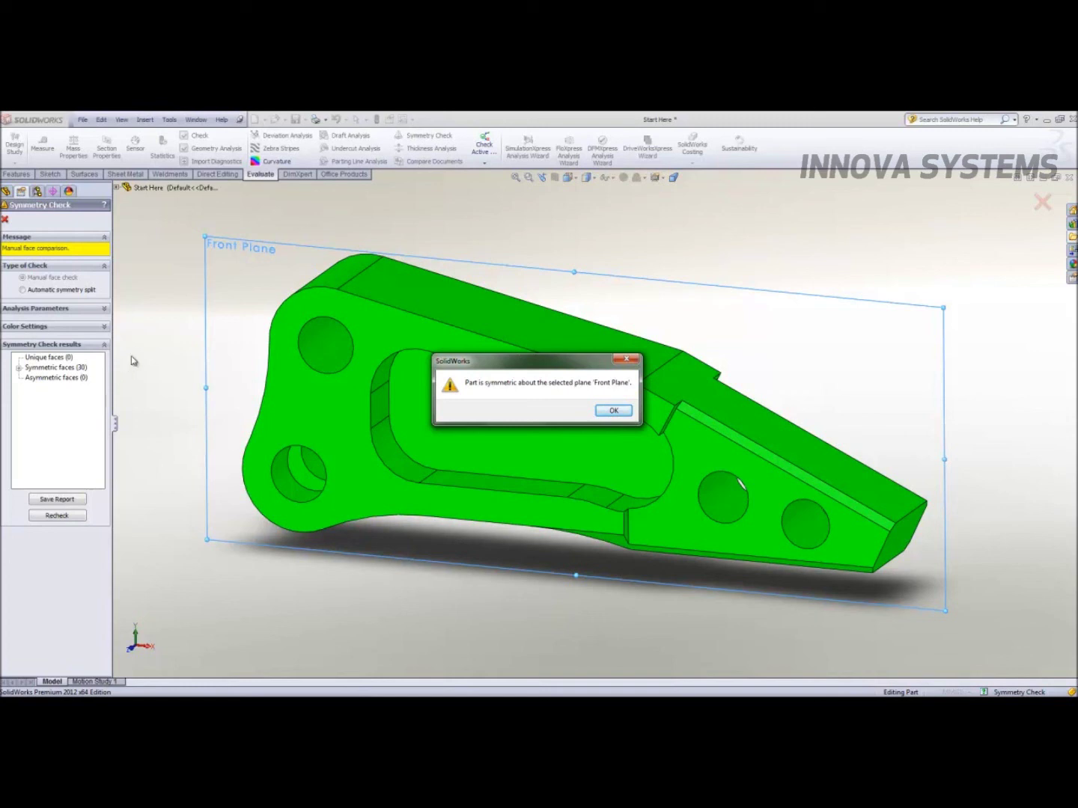
left_click(612, 410)
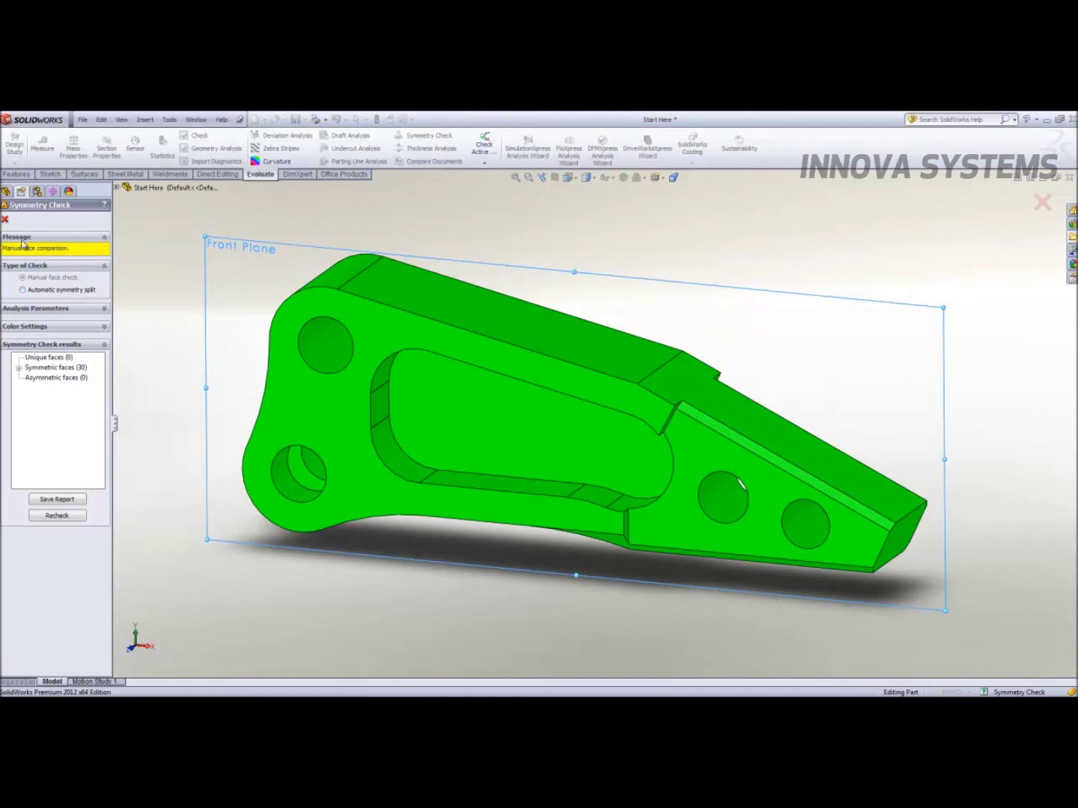
left_click(6, 220)
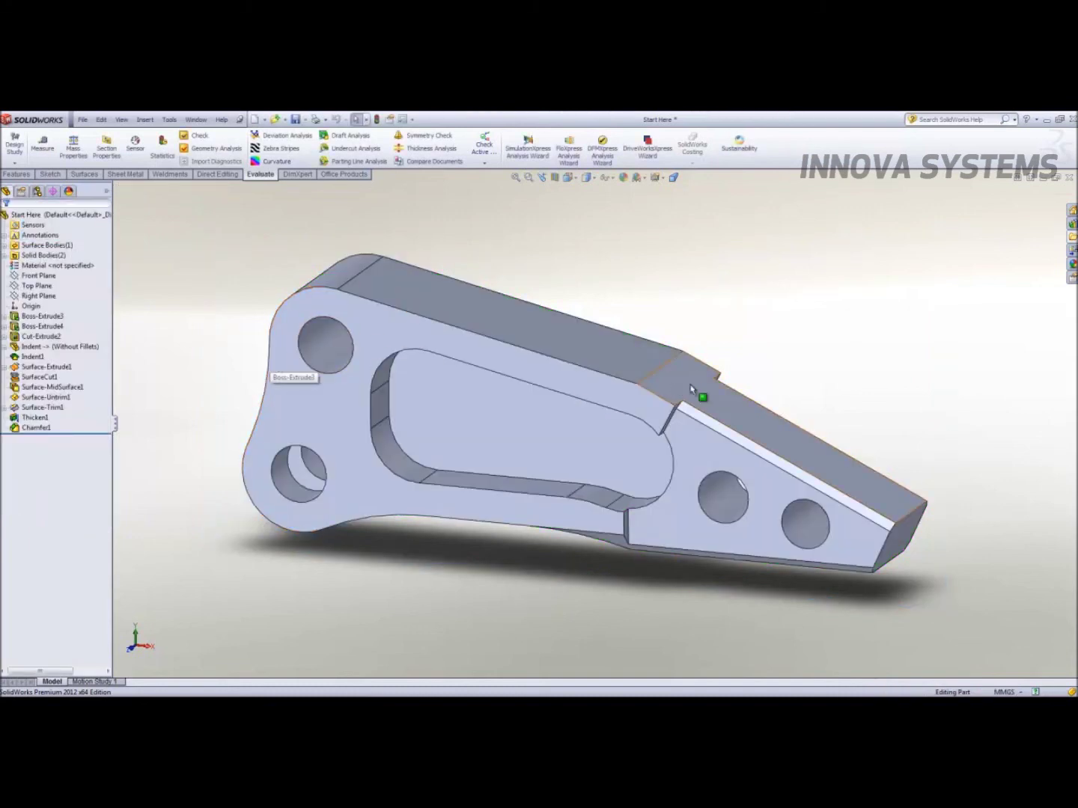
- In DFMXpress settings, compare Turn with Mill Drill, Sheet metal and Injection Molding rules, then keep Mill/Drill only
left_click(602, 151)
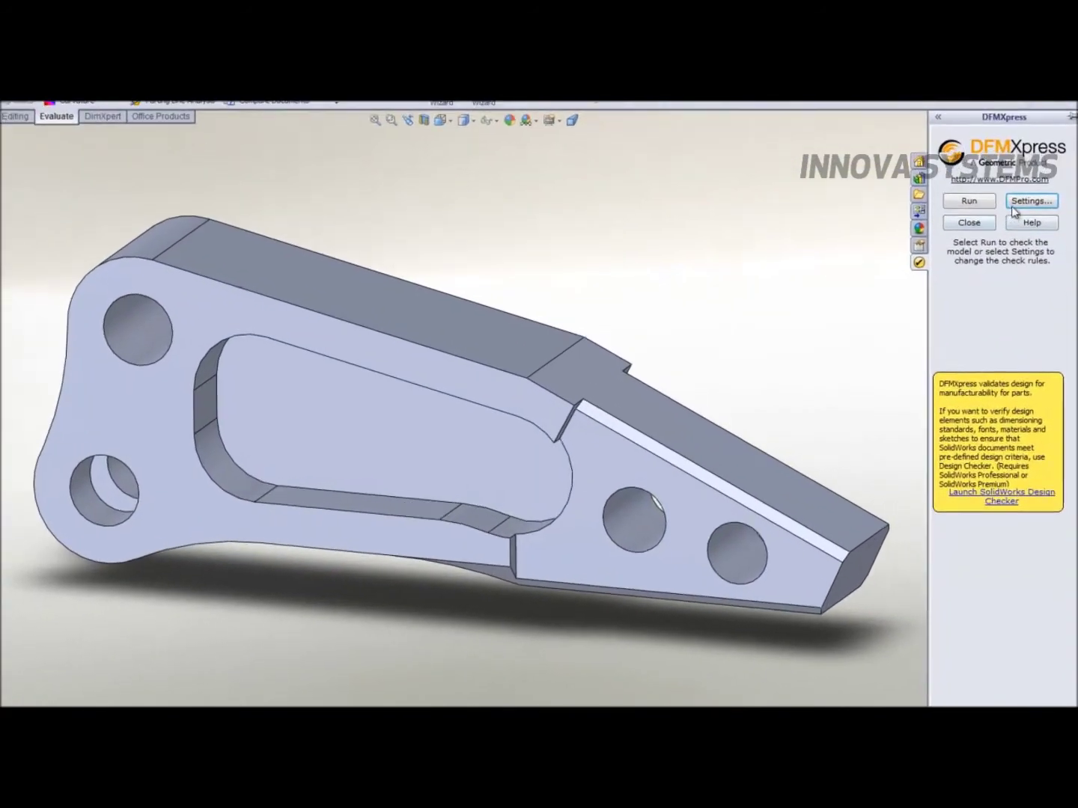
left_click(1040, 242)
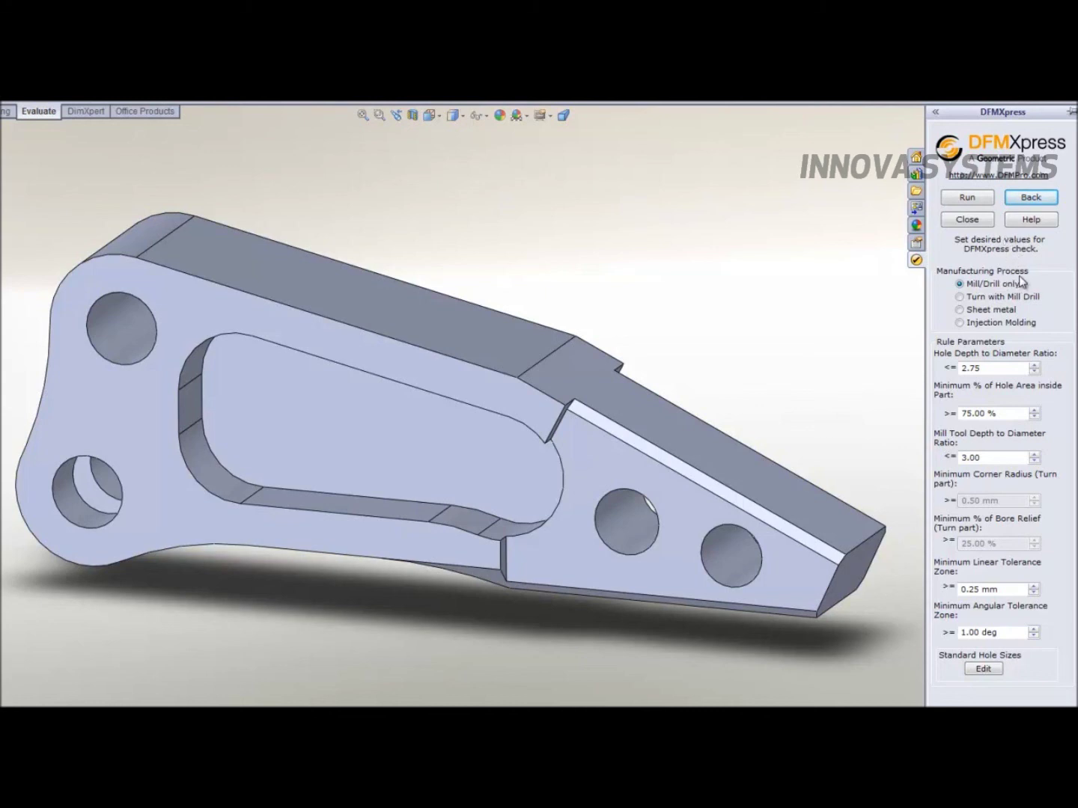
left_click(995, 298)
left_click(994, 311)
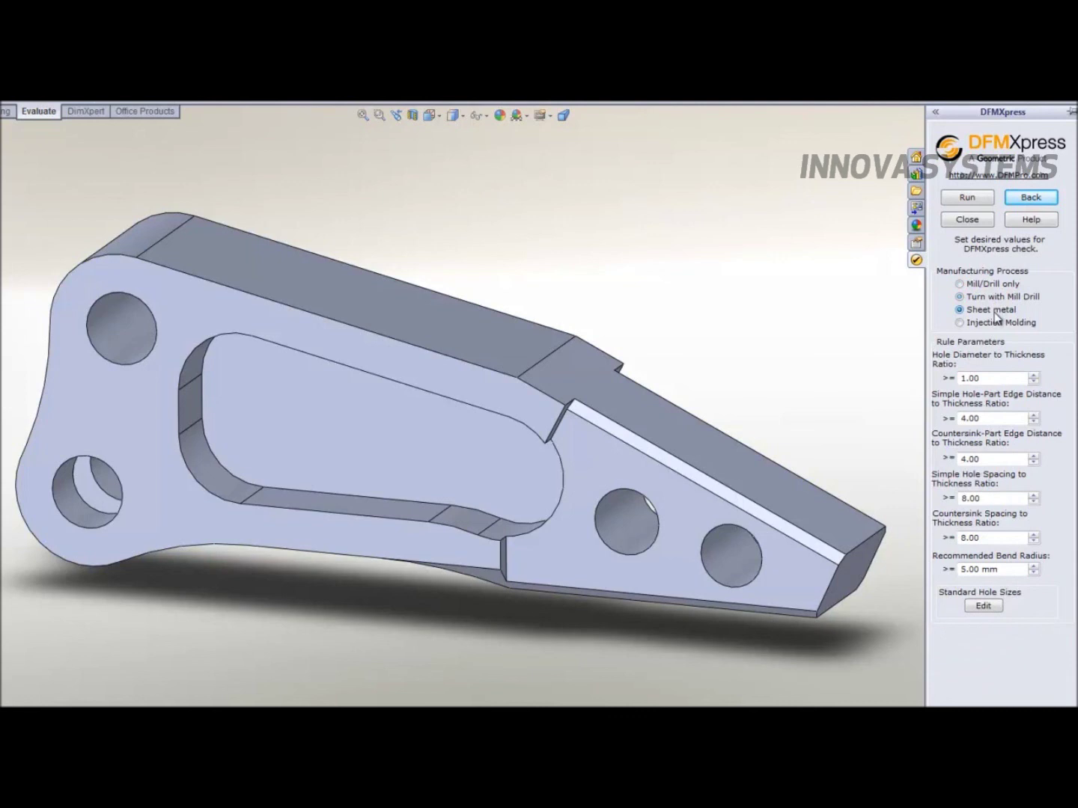
left_click(994, 322)
left_click(986, 287)
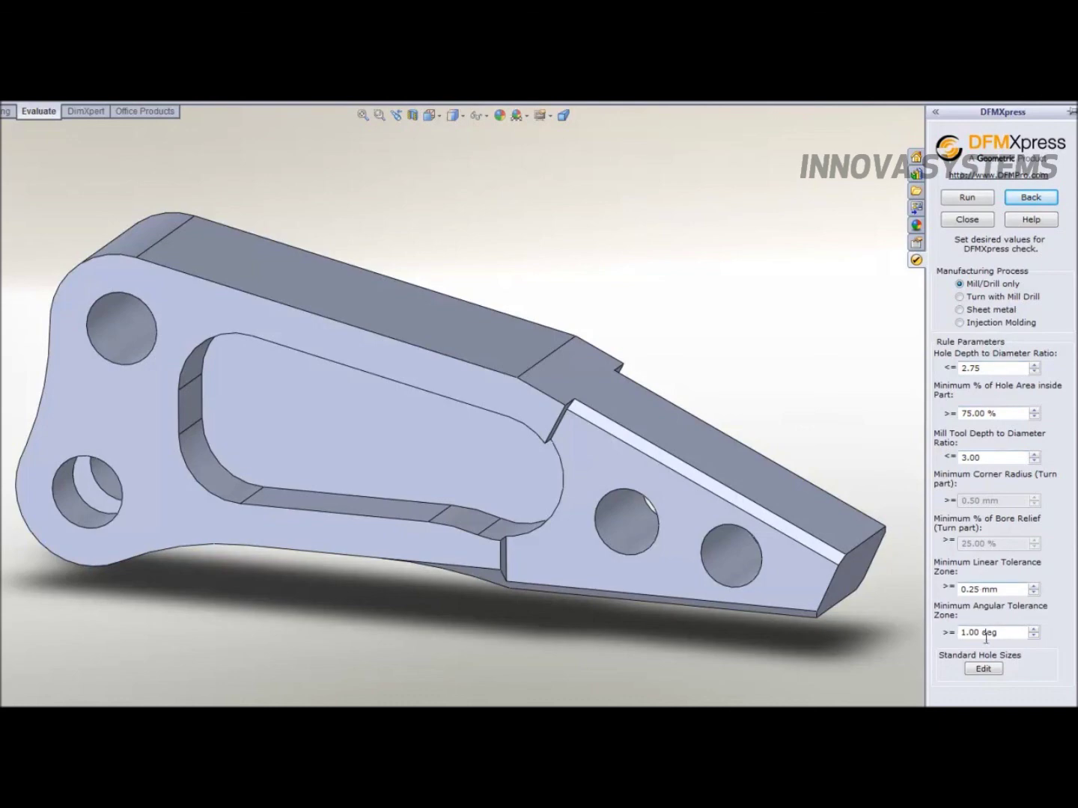
mouse_move(985, 640)
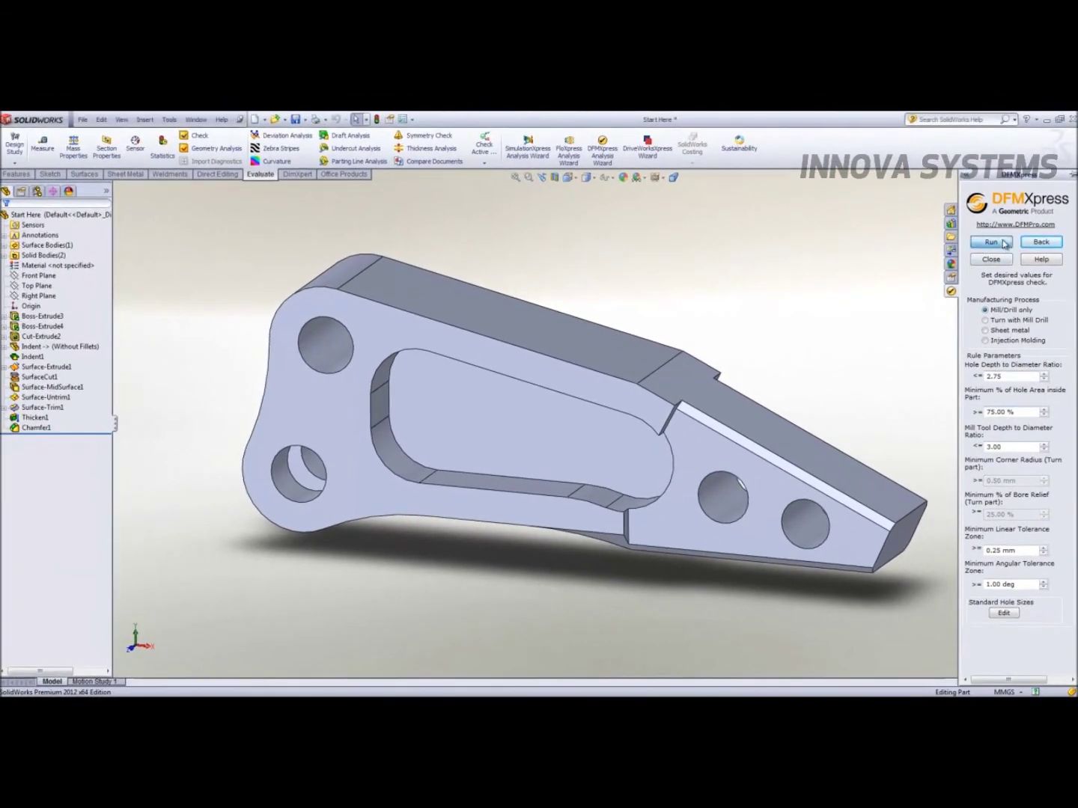
left_click(990, 241)
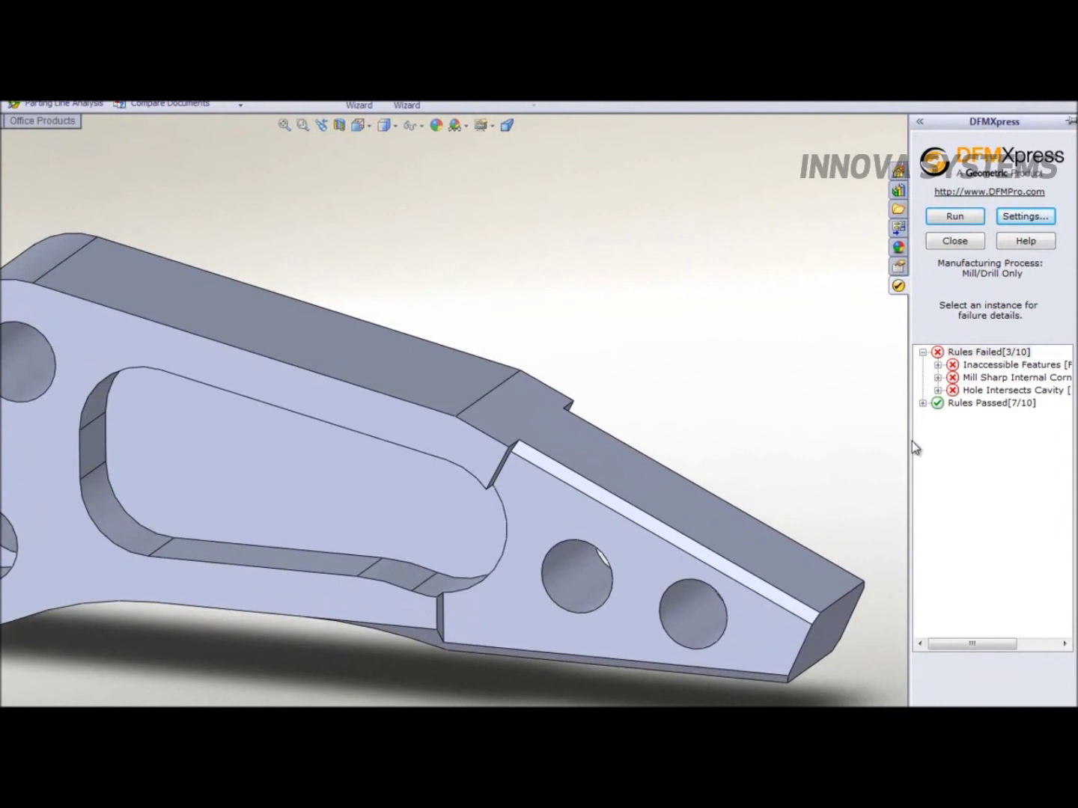
- Highlight each failed Inaccessible Features and Mill Sharp Internal Corners instance on the model, then close DFMXpress
left_click_drag(898, 449, 823, 458)
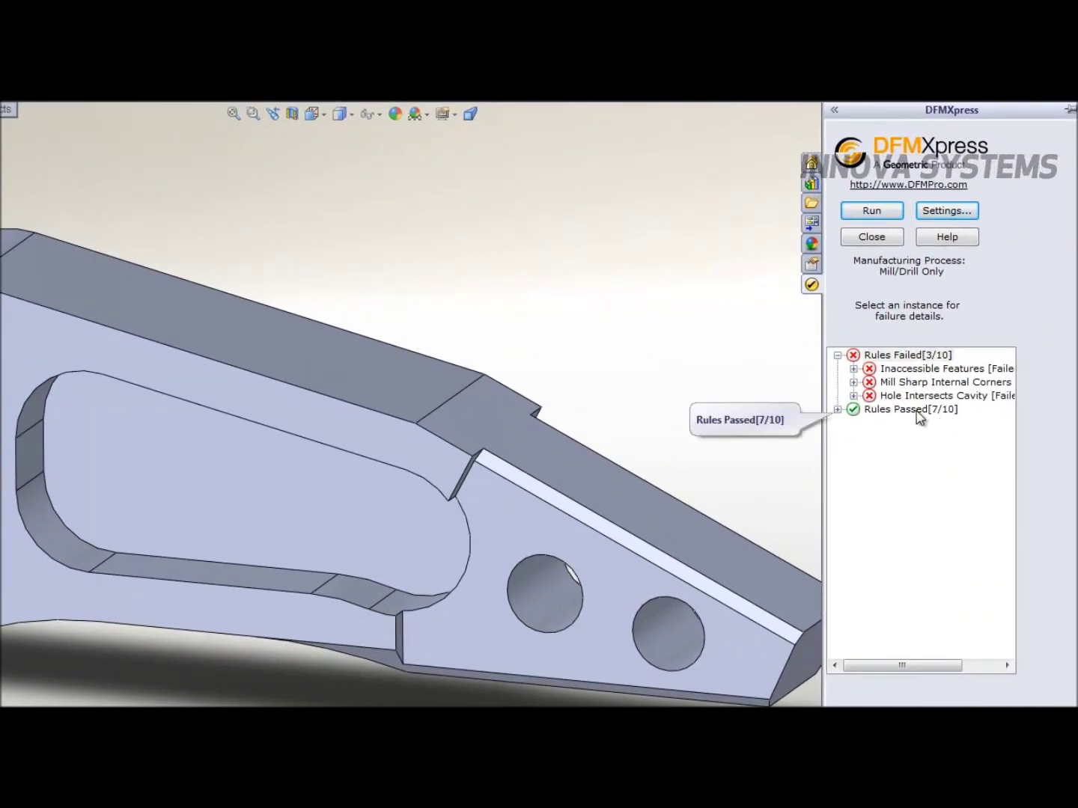
left_click(854, 368)
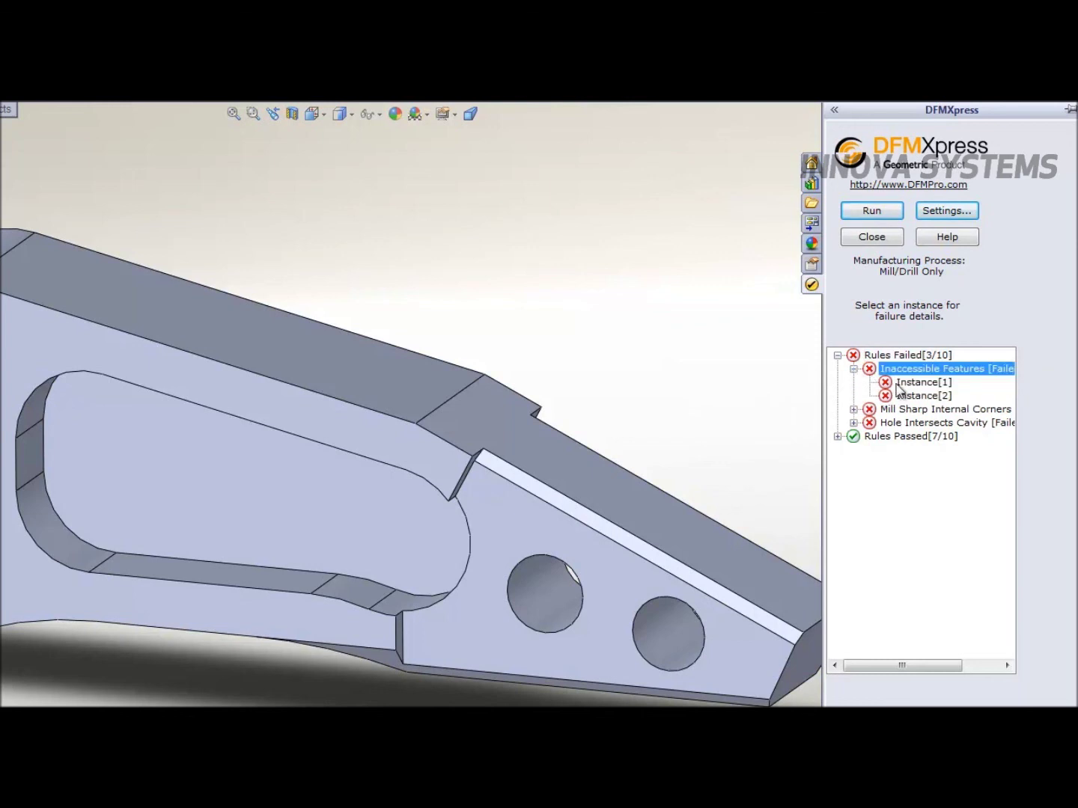
left_click(900, 384)
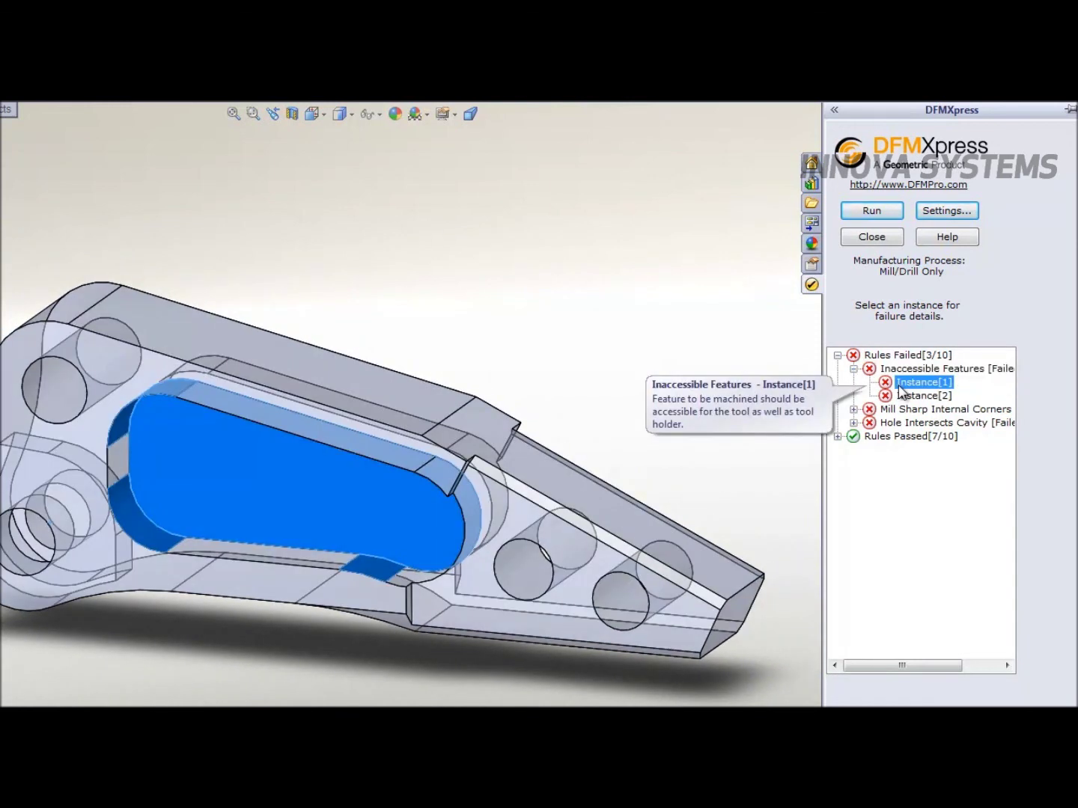
left_click(910, 396)
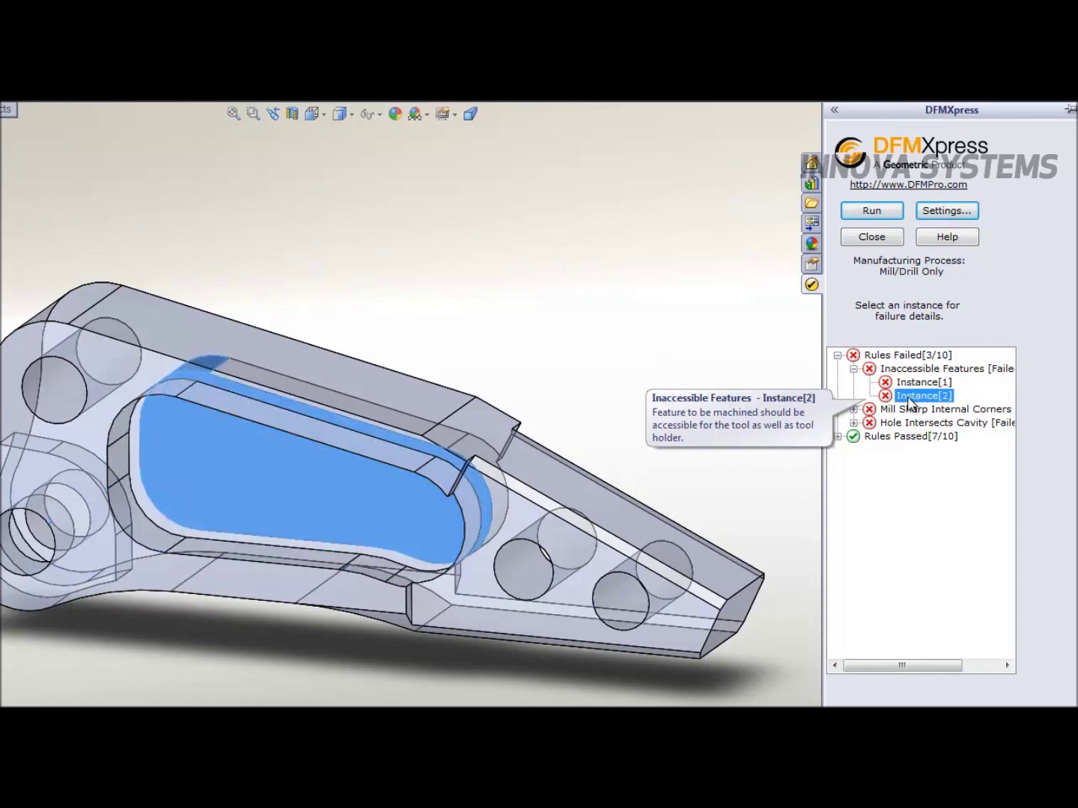
left_click(936, 410)
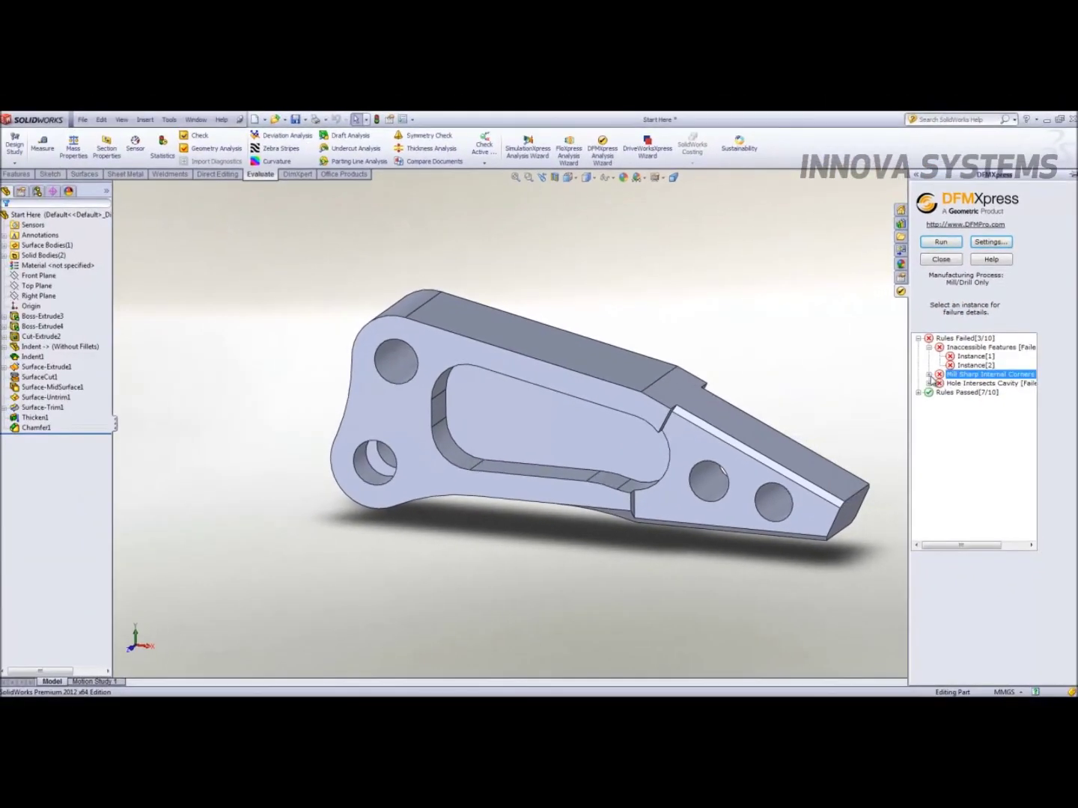
left_click(854, 409)
left_click(973, 383)
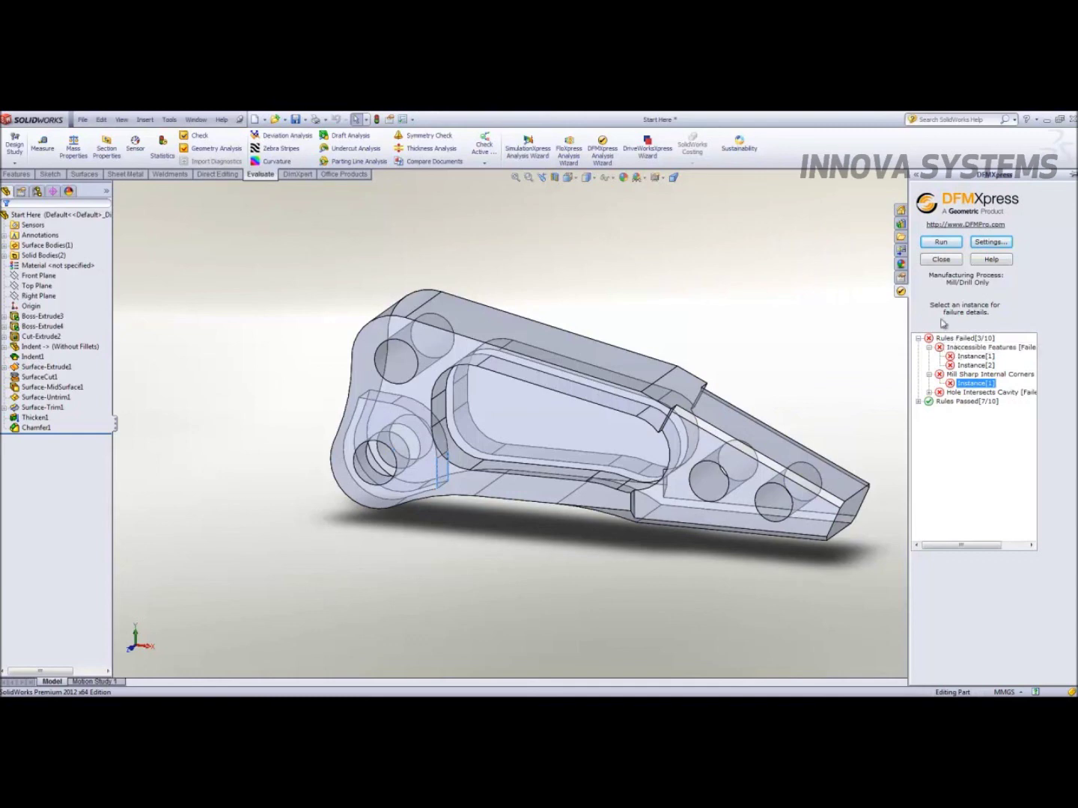
left_click(934, 259)
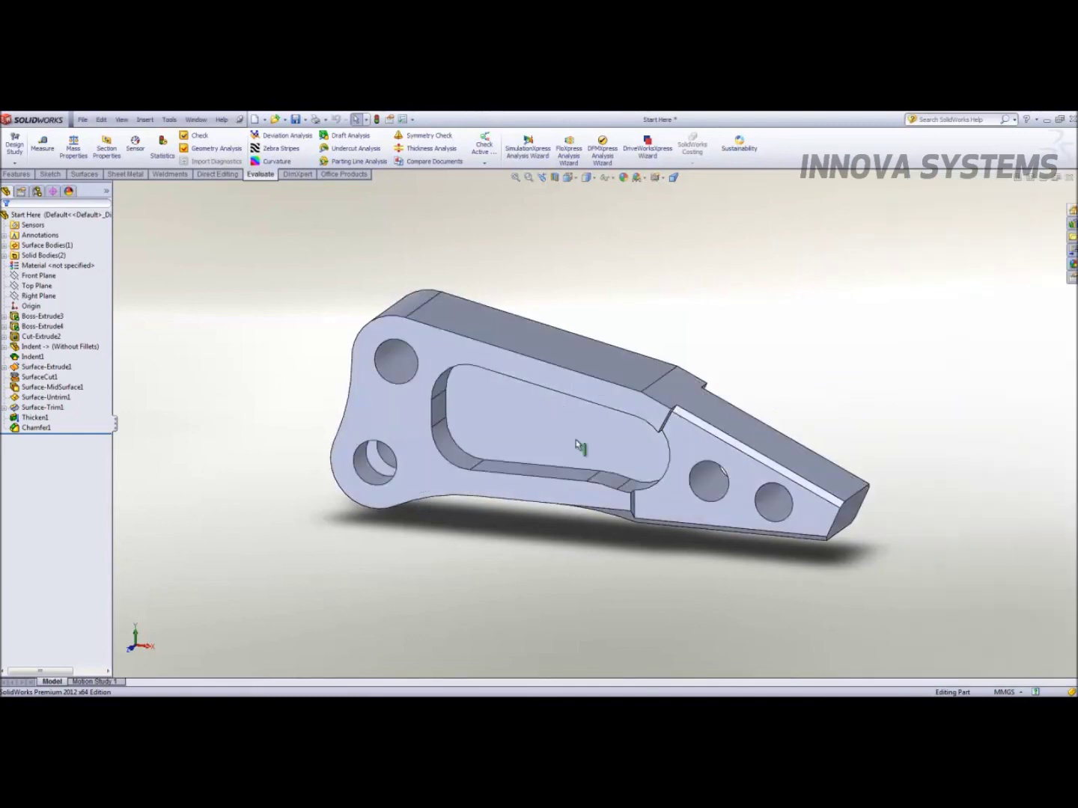
- Switch the Indent feature's external reference configuration from Without Fillets to With Fillet
scroll(431, 455, "down", 5)
middle_click_drag(396, 488, 525, 497)
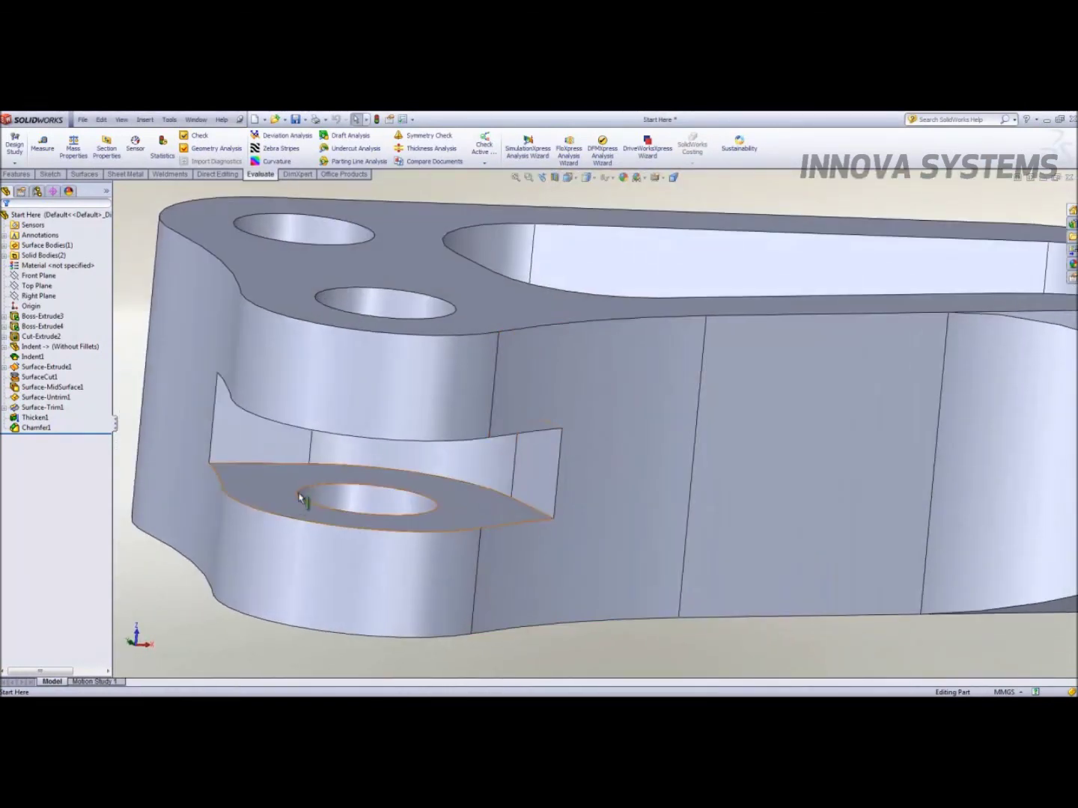
left_click(64, 347)
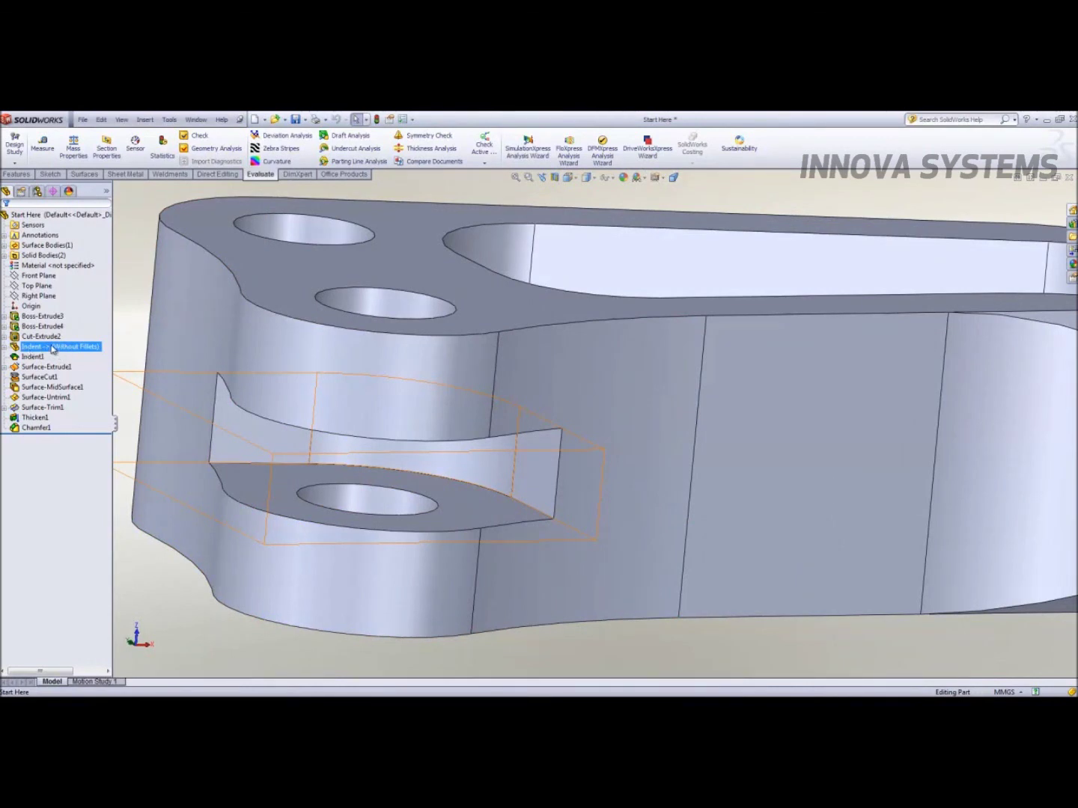
right_click(53, 348)
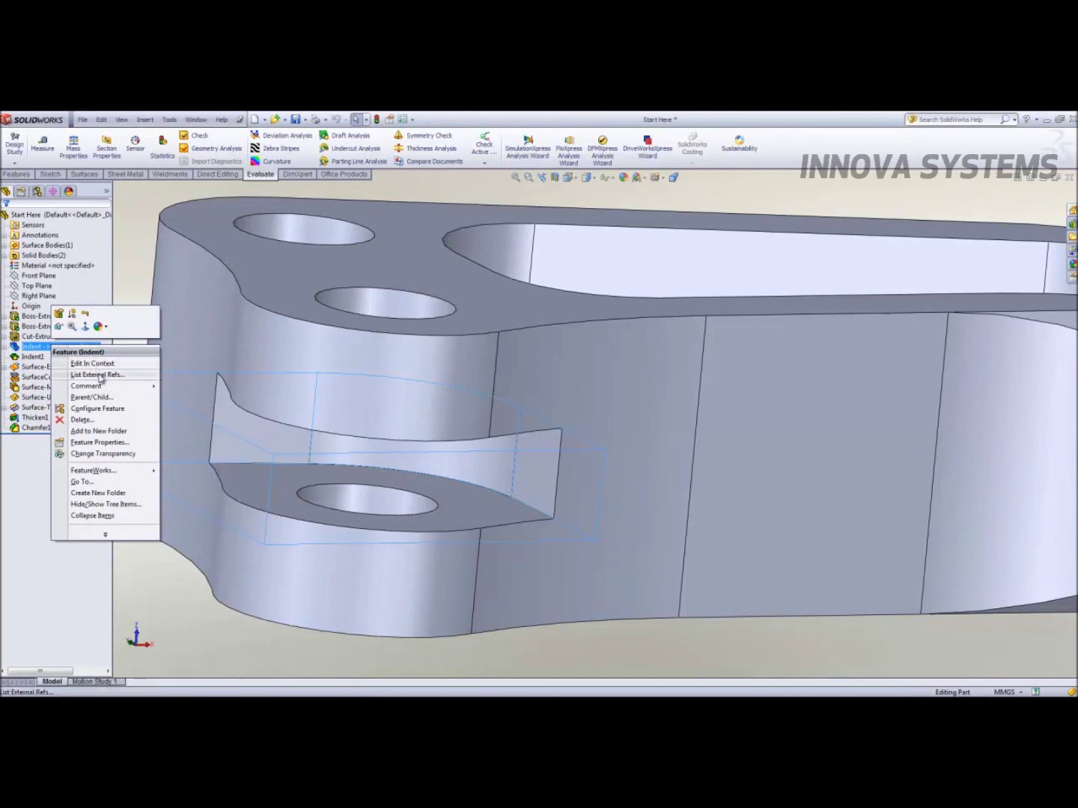
left_click(98, 374)
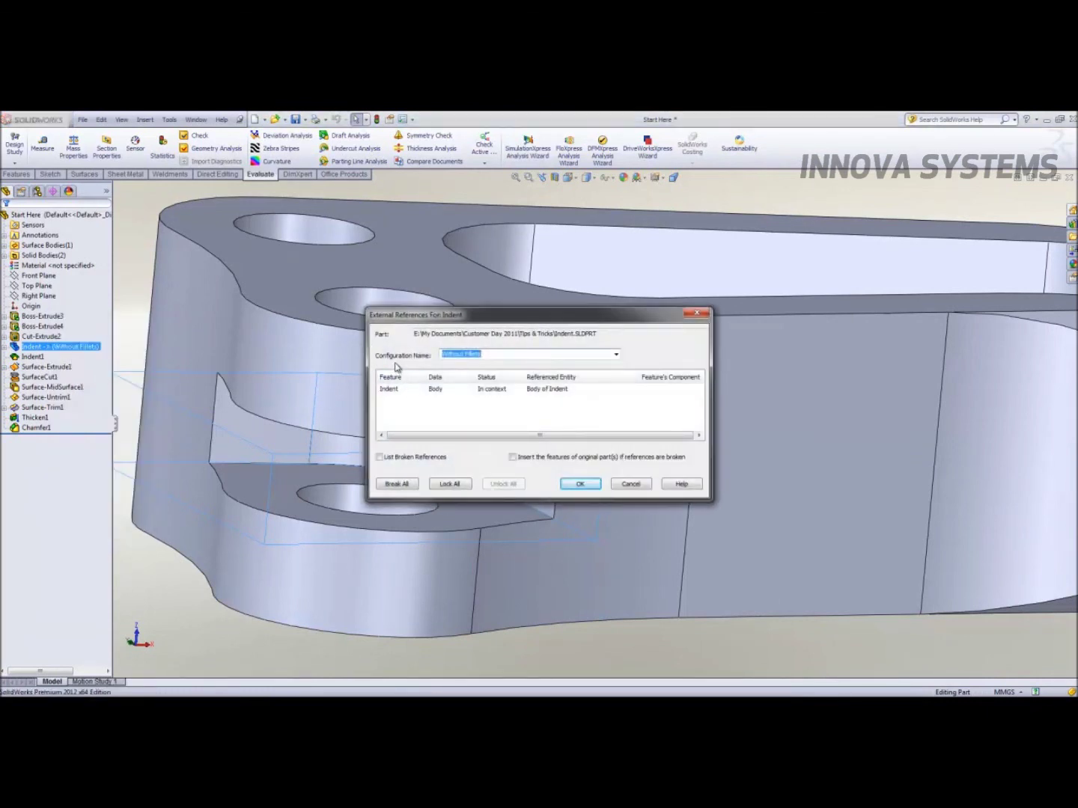
left_click(616, 356)
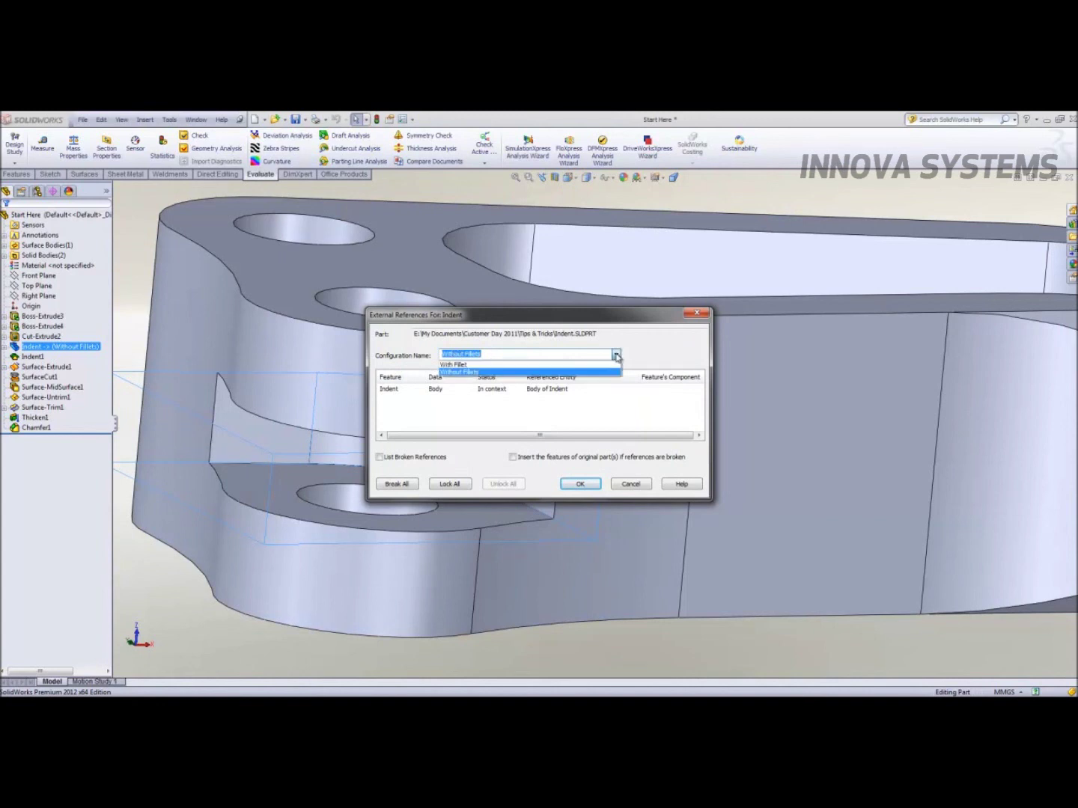
left_click(458, 366)
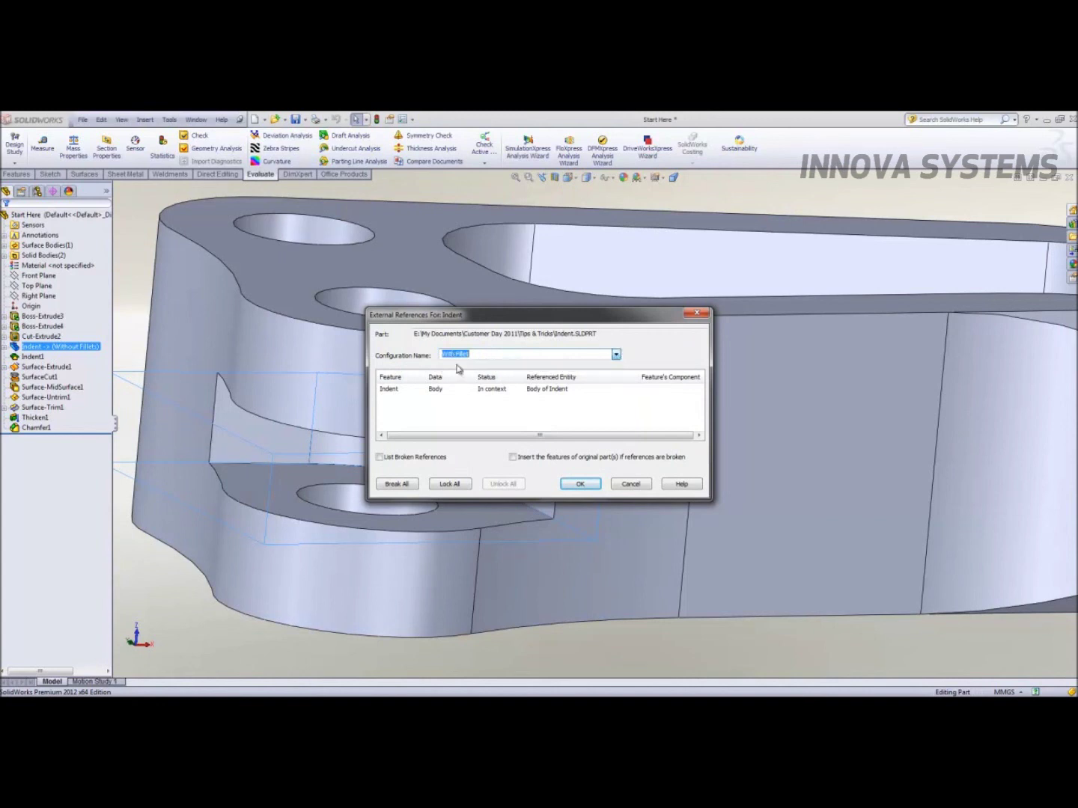
left_click(580, 483)
- Orbit around the arm's underside and top to inspect the rounded indent slot corners
middle_click_drag(526, 466, 558, 435)
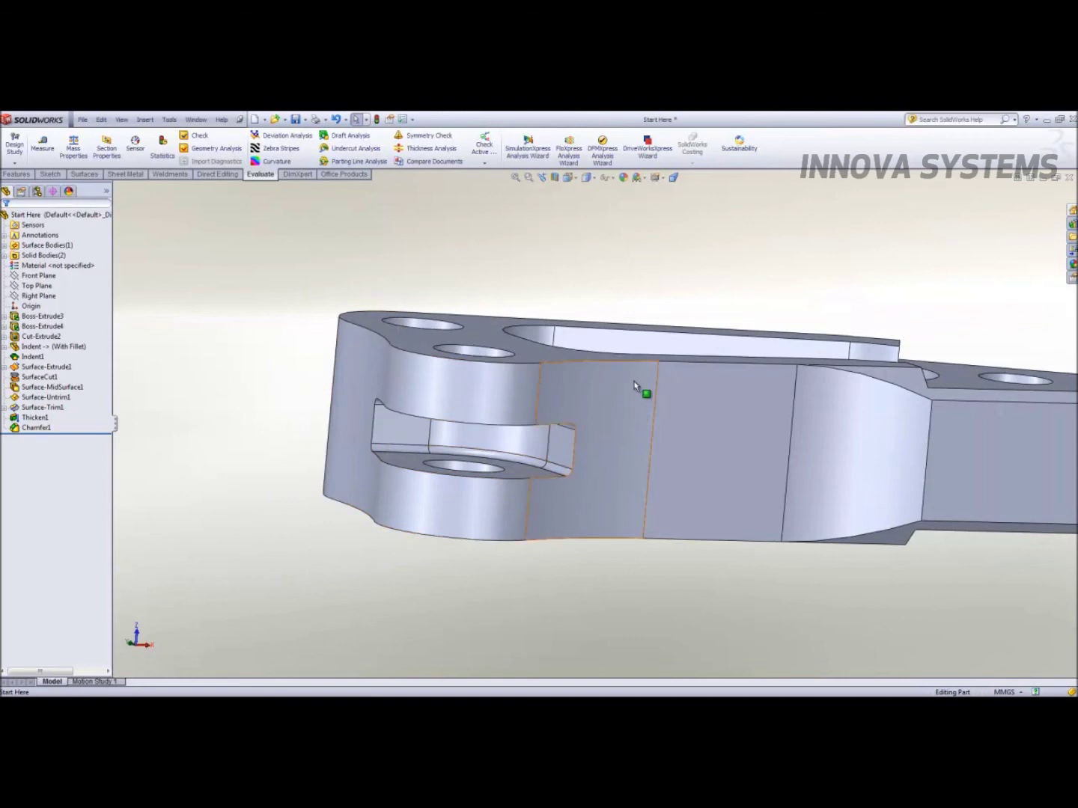
scroll(639, 385, "down", 5)
middle_click_drag(652, 381, 767, 603)
scroll(767, 524, "up", 5)
middle_click_drag(596, 458, 607, 463)
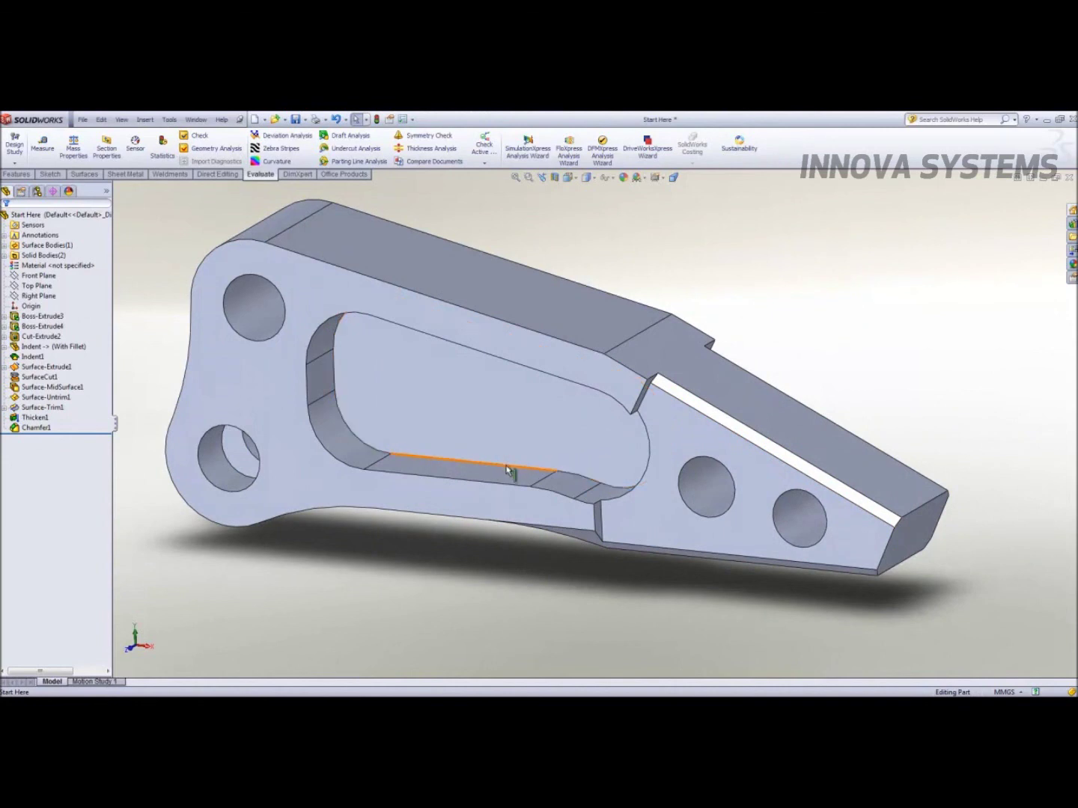
- Fillet the slot pocket's two lower edges with a 1 mm radius
left_click(506, 470)
left_click(591, 433)
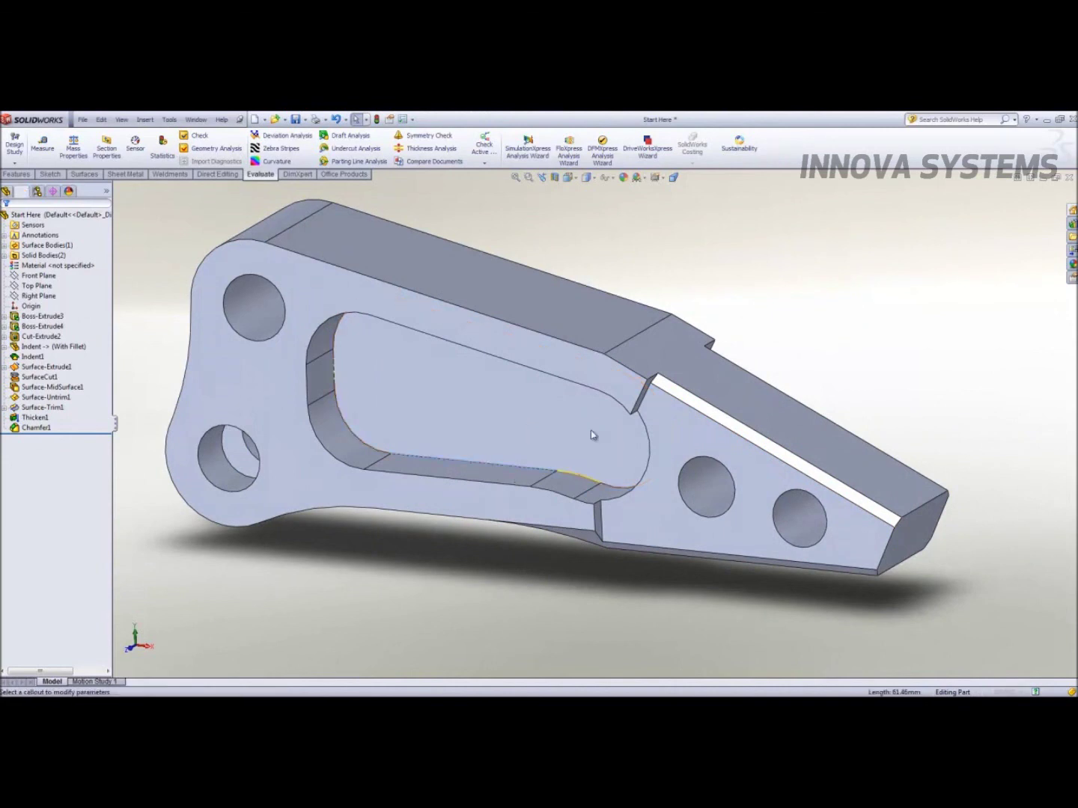
type("1.00mm")
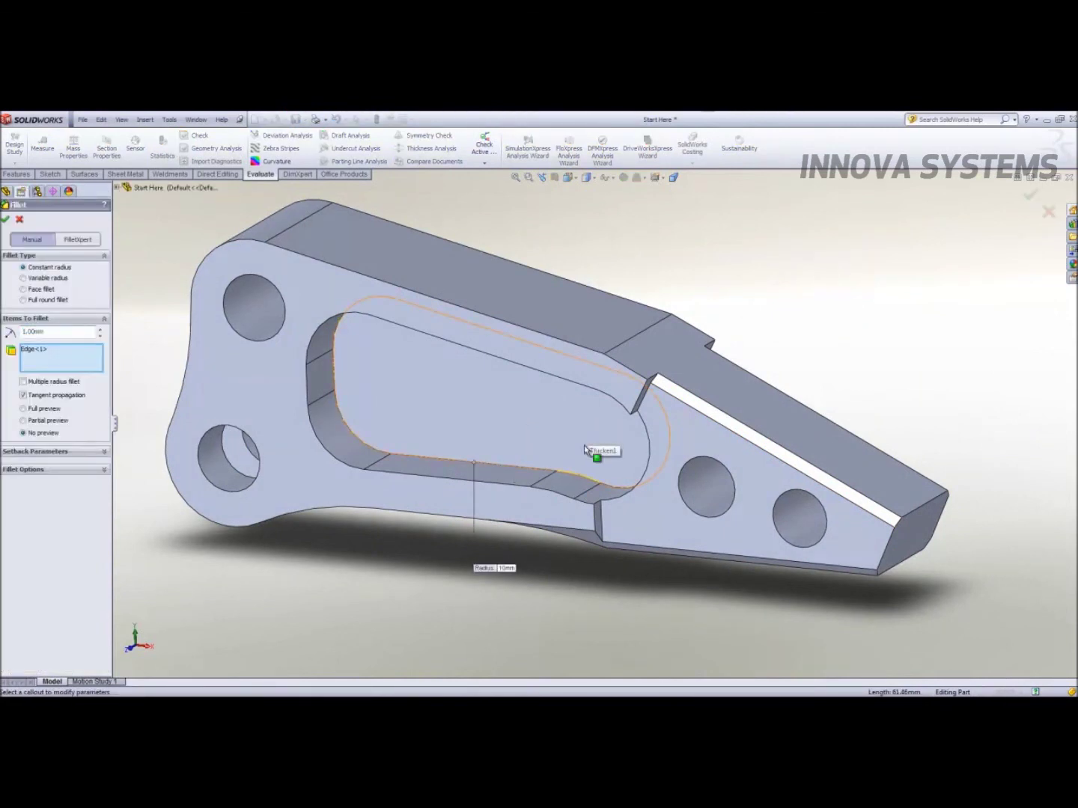
left_click(541, 464)
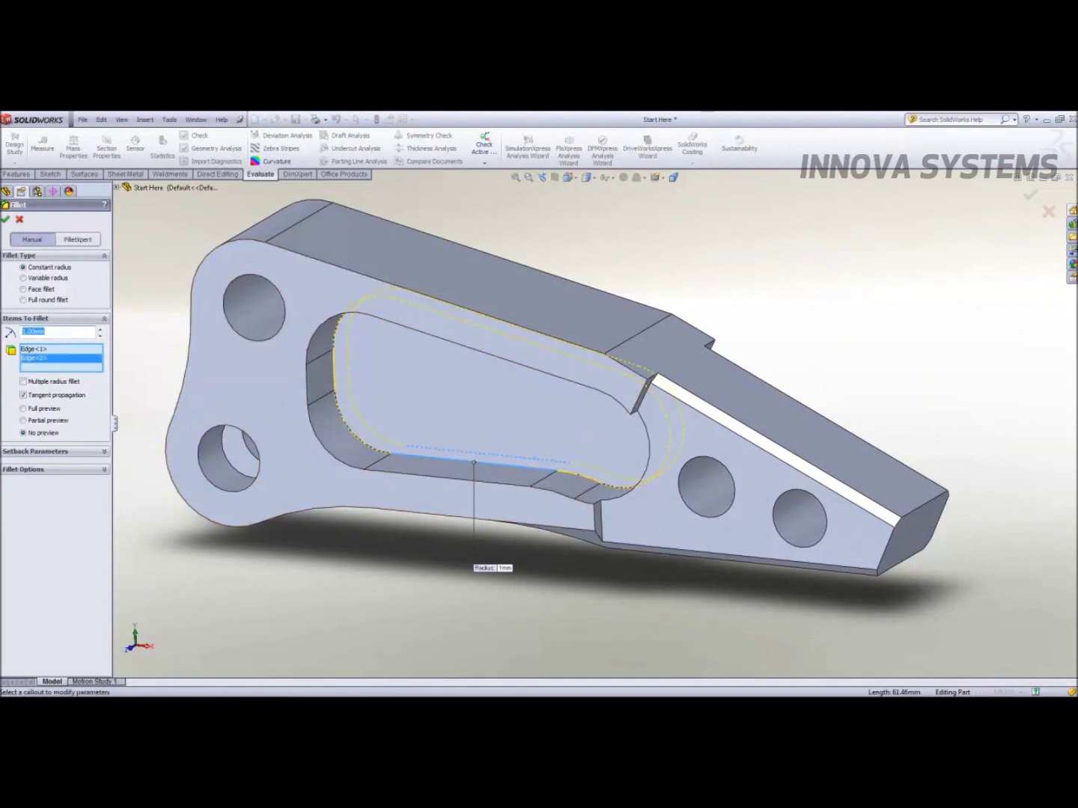
left_click(6, 220)
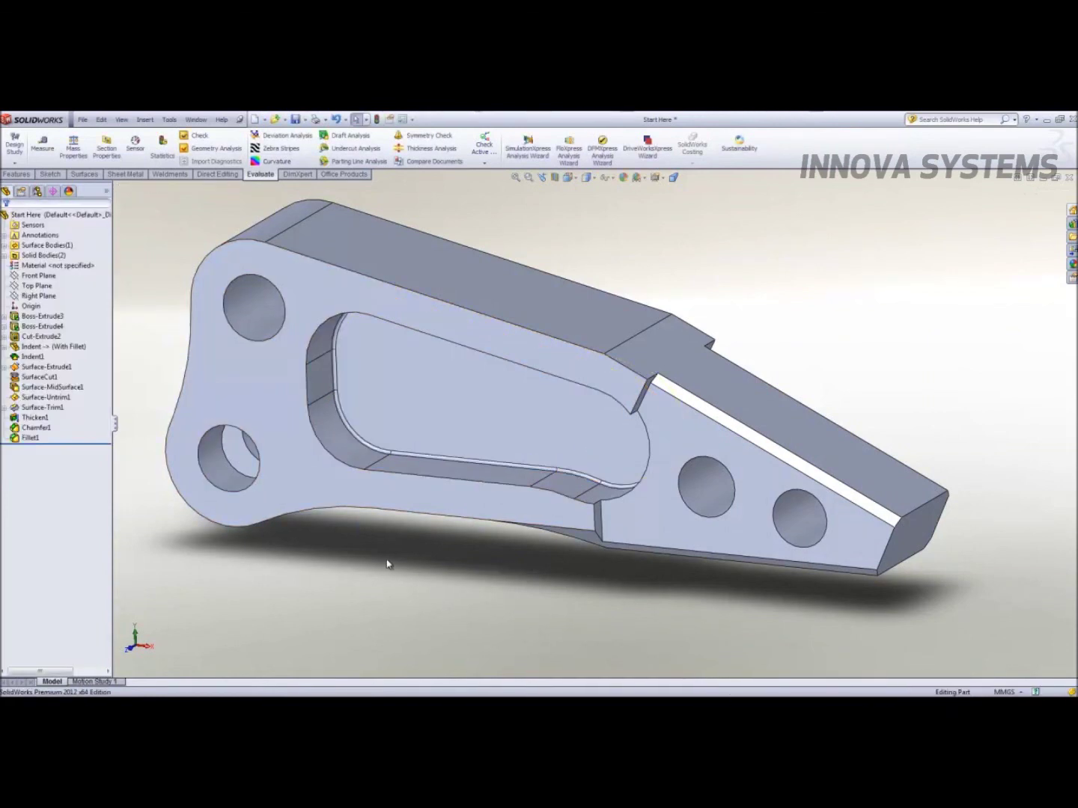